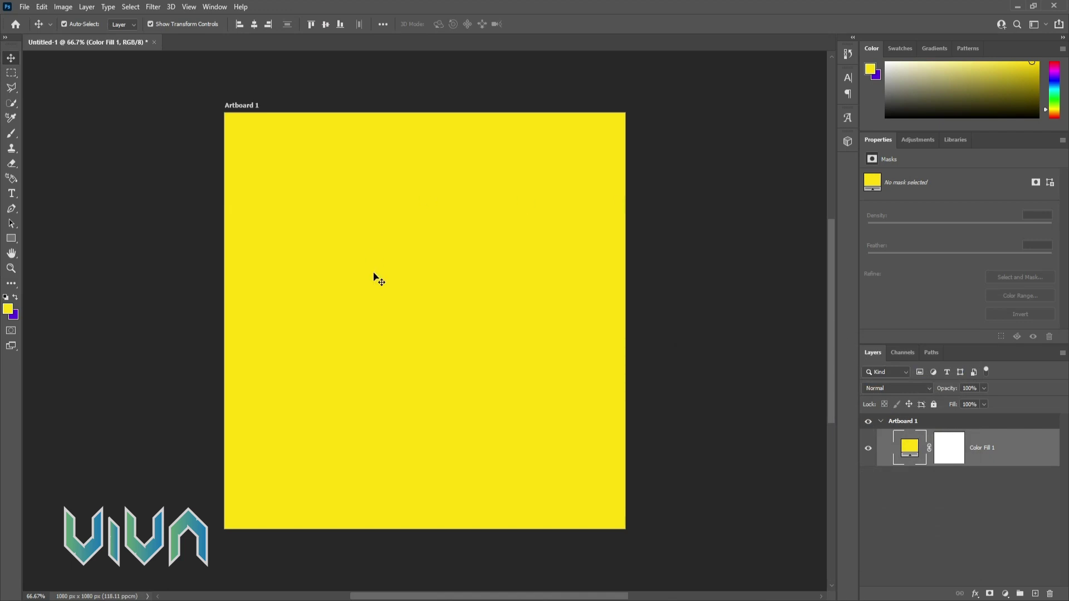
# Step: Draw a rectangle about 1335 by 417 px across the middle of the artboard and fill it with purple
pyautogui.click(12, 238)
pyautogui.moveTo(175, 219); pyautogui.dragTo(670, 379)
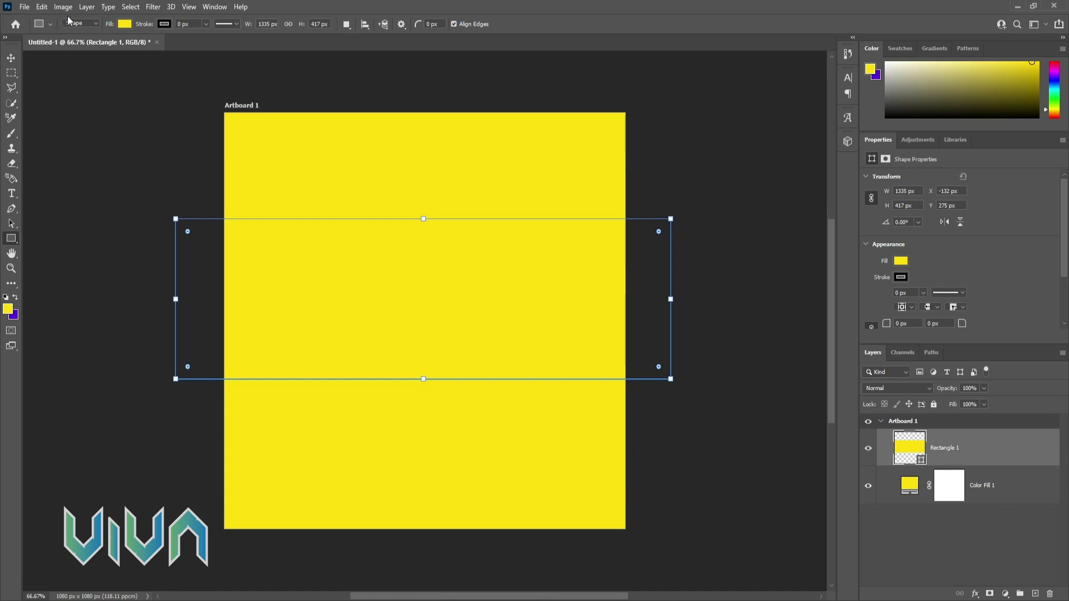
pyautogui.click(124, 24)
pyautogui.click(127, 83)
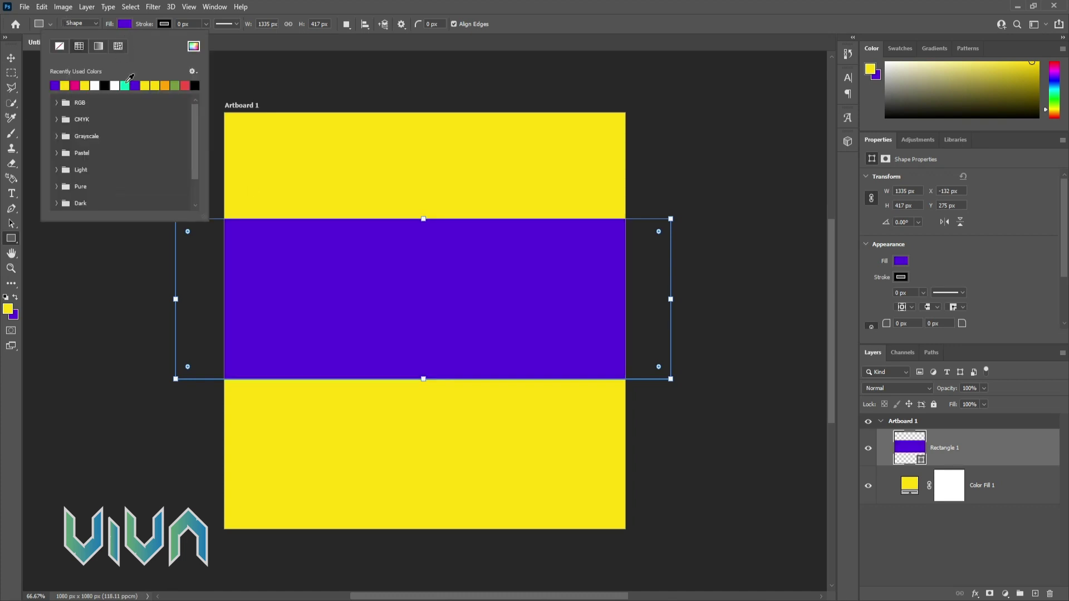
# Step: Rotate and stretch the purple rectangle into a diagonal band from the artboard's lower-left corner to its upper-right corner
pyautogui.click(3, 60)
pyautogui.moveTo(684, 218); pyautogui.dragTo(569, 66)
pyautogui.moveTo(599, 118); pyautogui.dragTo(621, 101)
pyautogui.moveTo(261, 490); pyautogui.dragTo(222, 529)
pyautogui.click(11, 59)
pyautogui.click(117, 175)
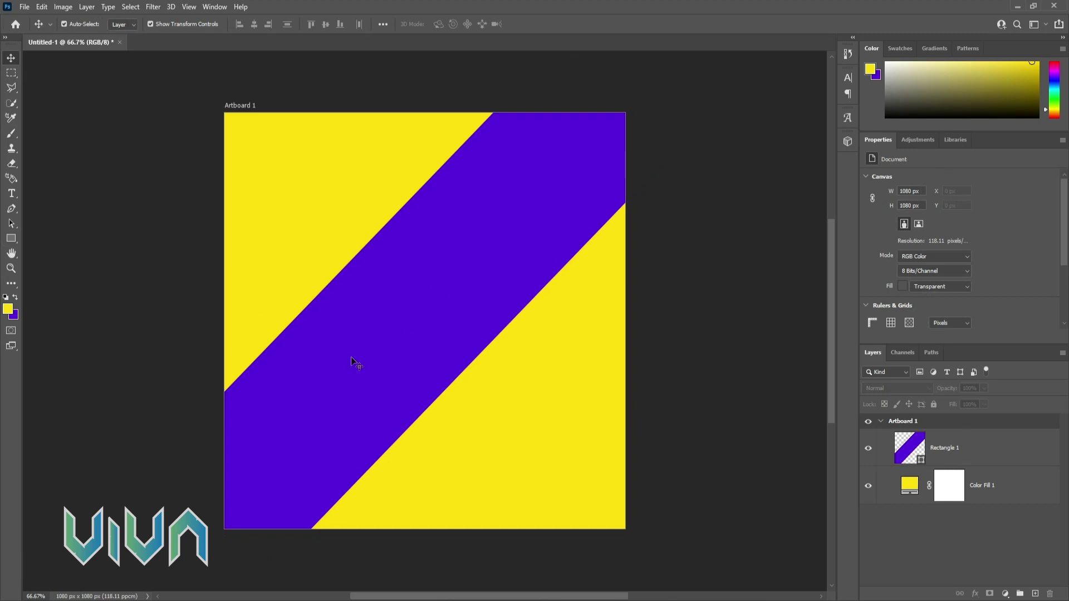
# Step: Draw a square of about 170 px on the purple band and give it a linear gradient fill
pyautogui.click(12, 239)
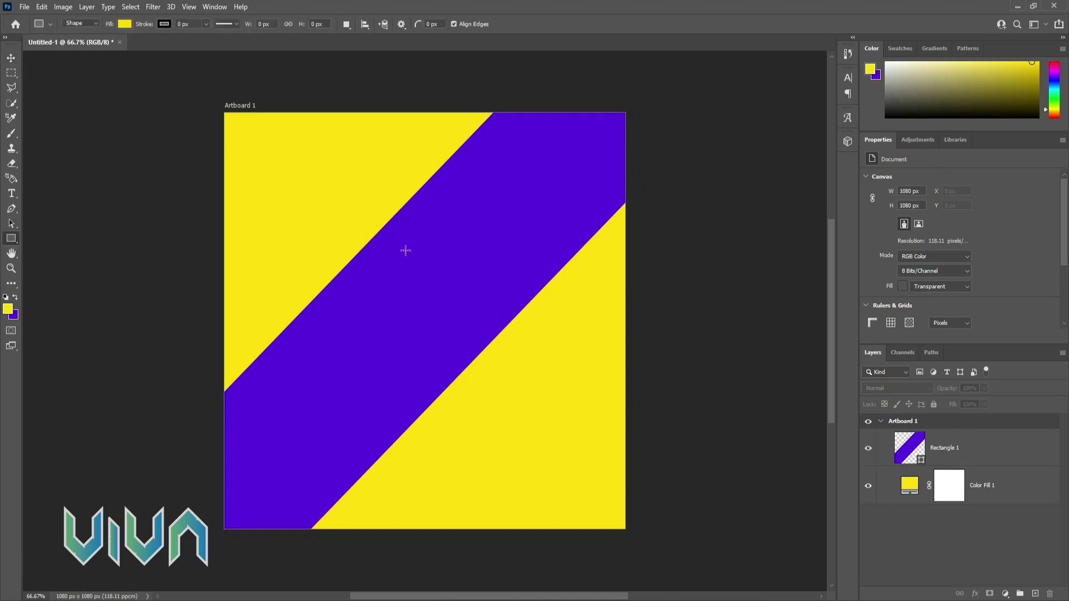
pyautogui.moveTo(420, 240); pyautogui.dragTo(482, 332)
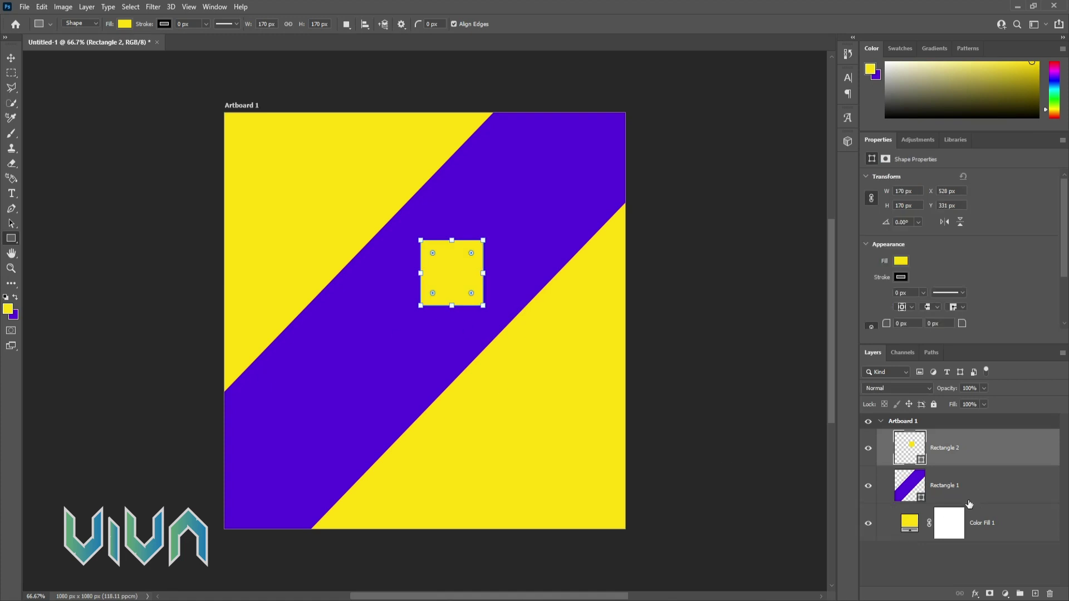
pyautogui.click(901, 261)
pyautogui.click(914, 285)
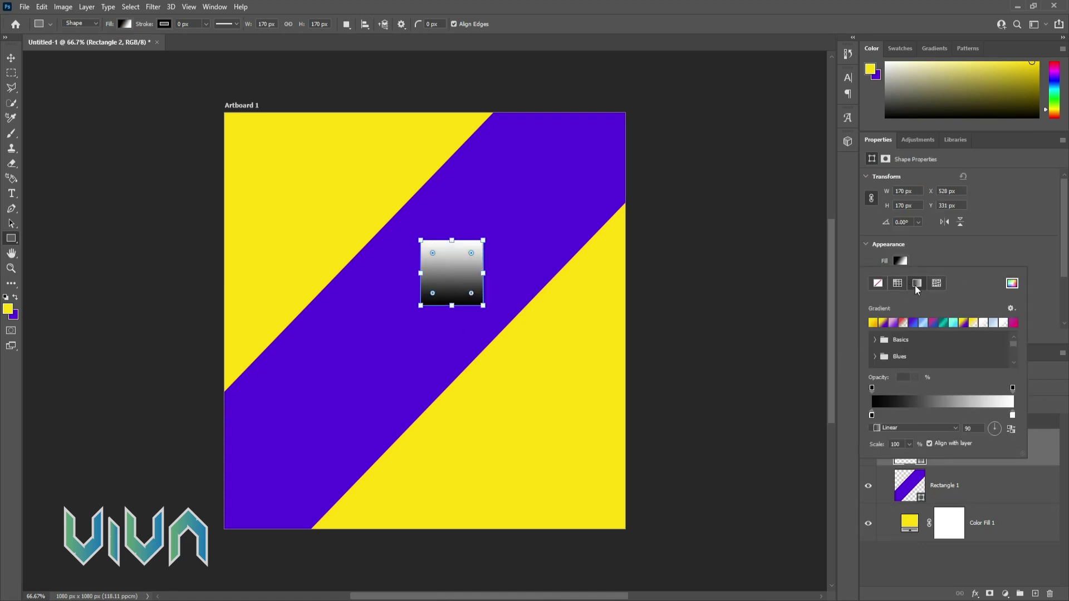
pyautogui.doubleClick(871, 416)
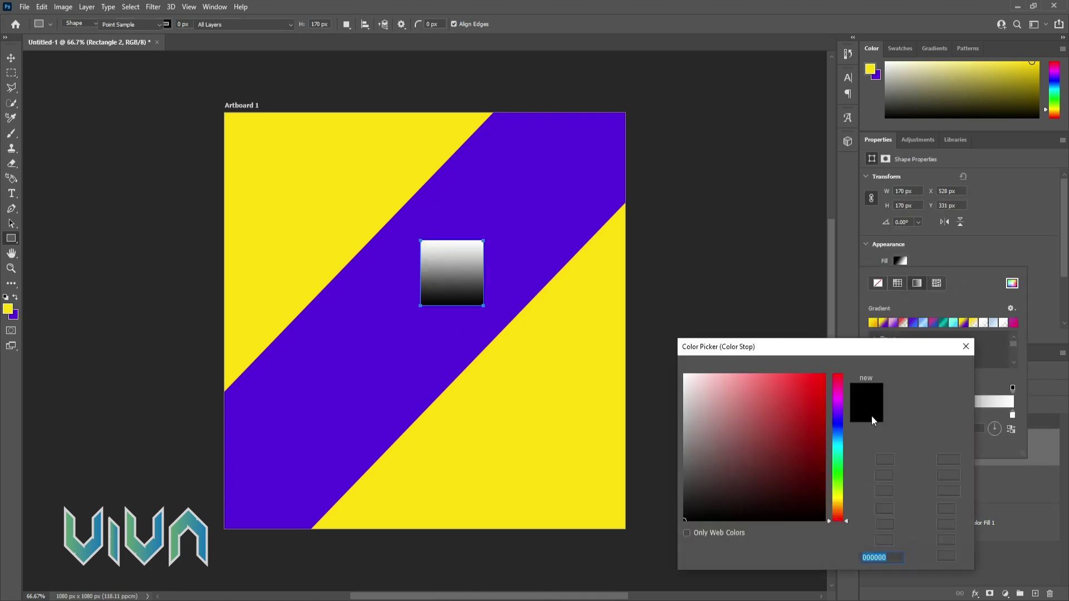
pyautogui.click(946, 385)
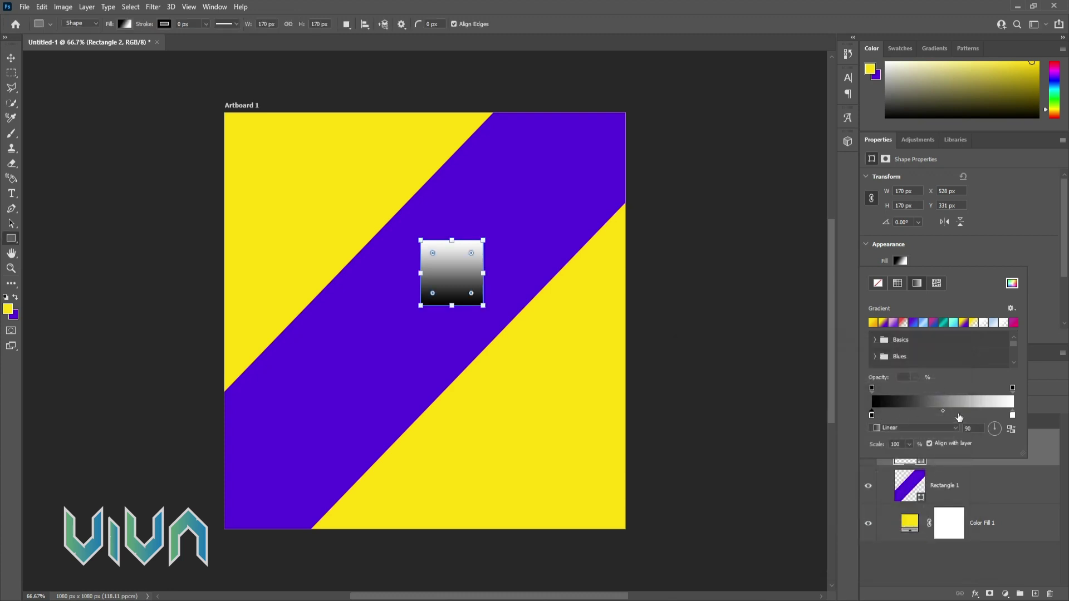
pyautogui.click(1011, 284)
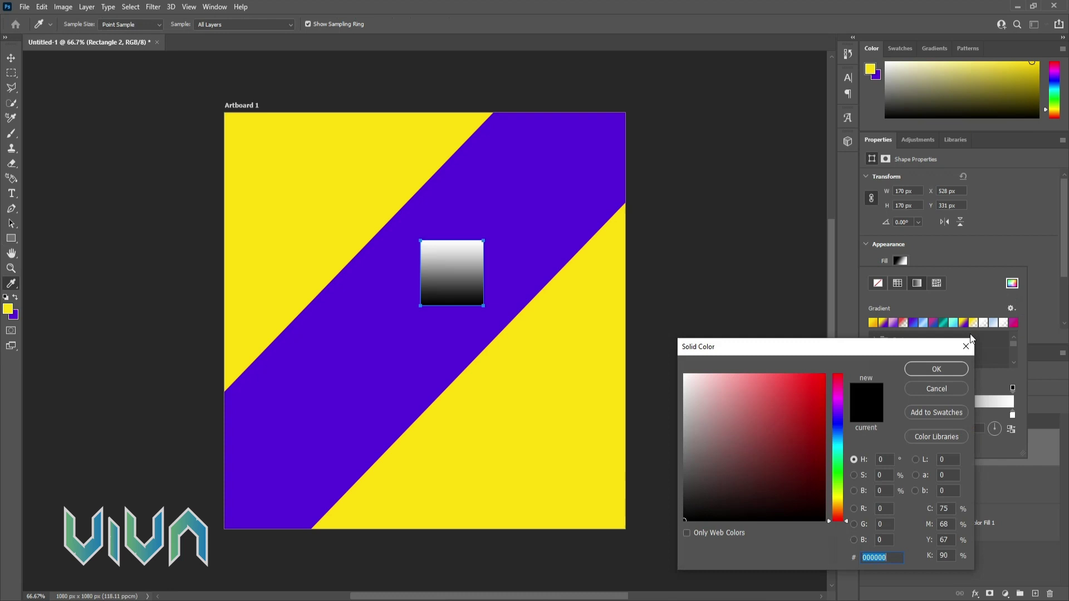
pyautogui.click(948, 389)
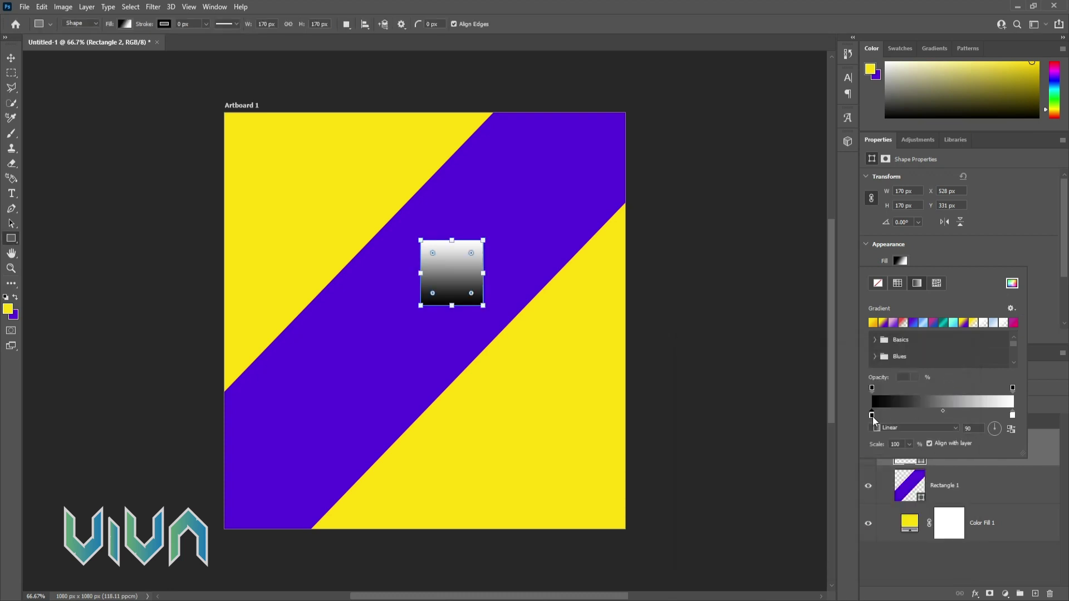
# Step: Set the first color stop of the square's gradient to the yellow sampled from the background
pyautogui.click(928, 403)
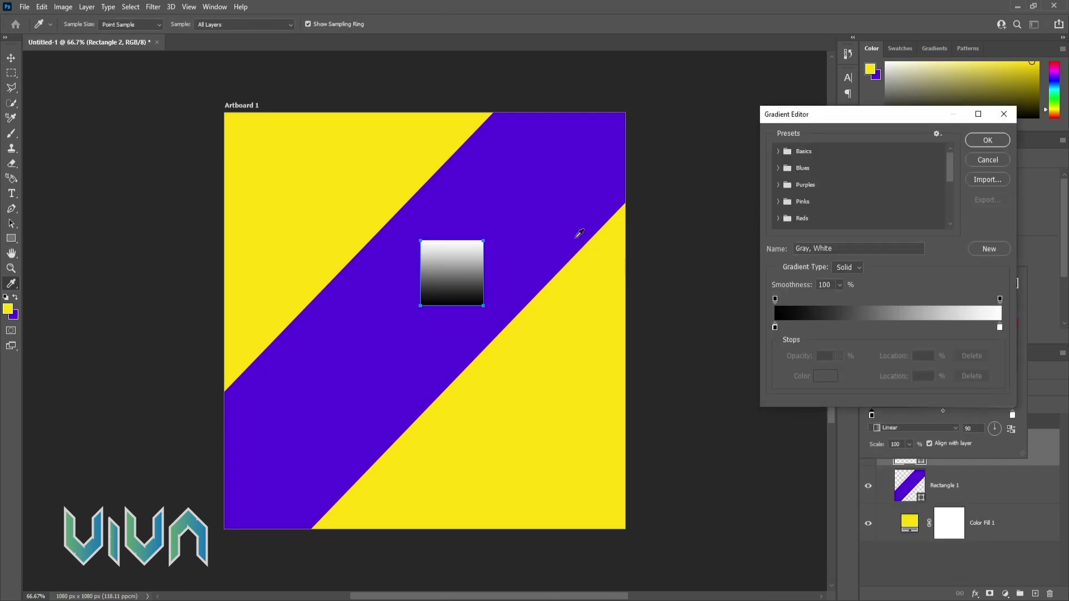
pyautogui.click(774, 327)
pyautogui.click(577, 363)
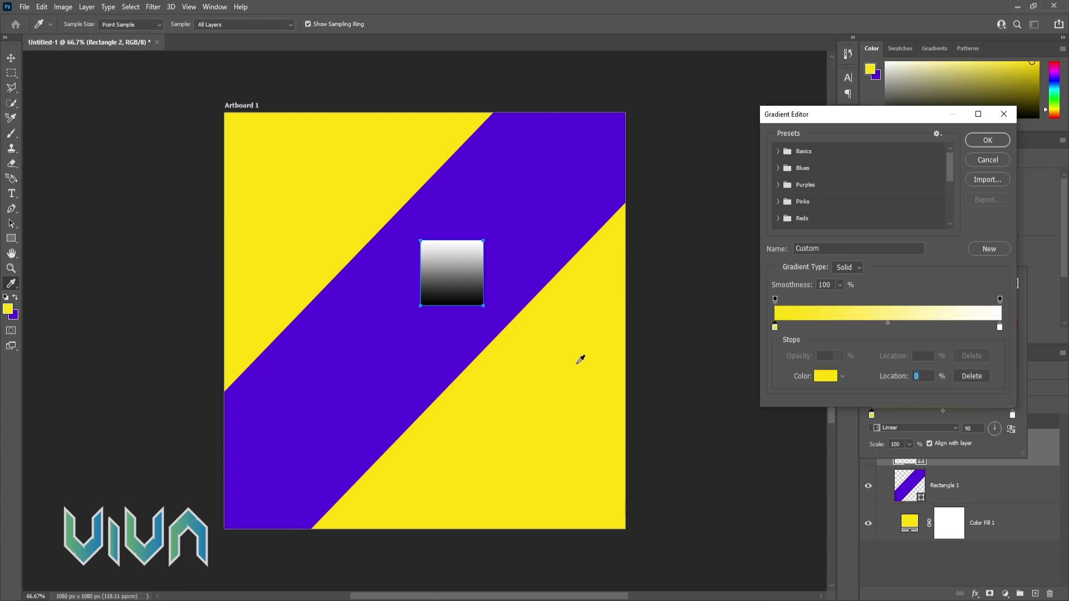
# Step: Change the gradient's white end stop to orange and apply the gradient to the square
pyautogui.click(1000, 327)
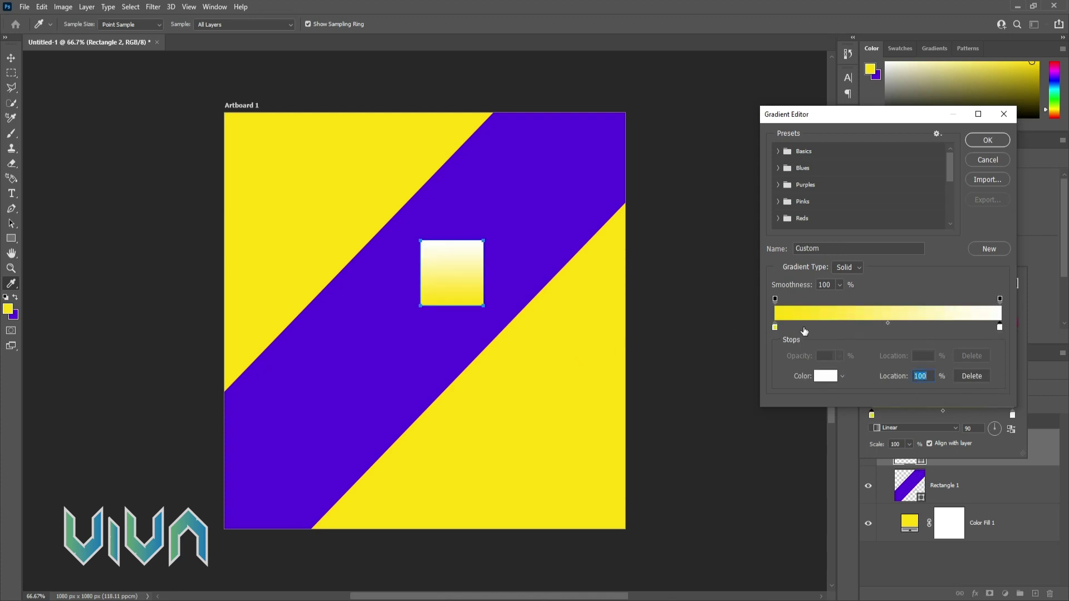
pyautogui.doubleClick(1001, 328)
pyautogui.moveTo(837, 474); pyautogui.dragTo(837, 504)
pyautogui.click(837, 507)
pyautogui.moveTo(821, 384); pyautogui.dragTo(834, 353)
pyautogui.click(937, 370)
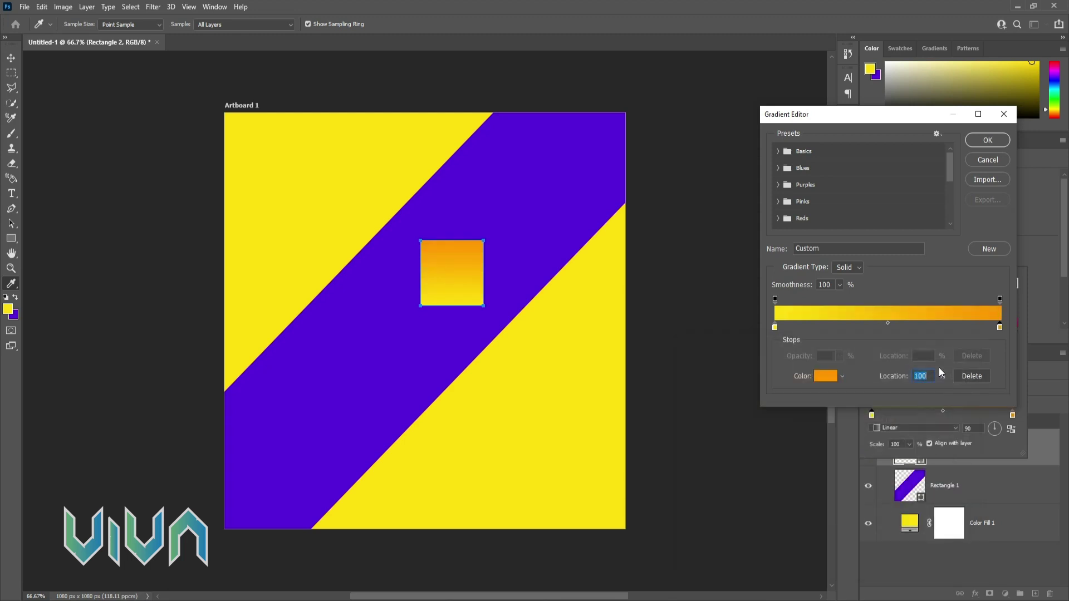
pyautogui.click(11, 58)
pyautogui.click(987, 140)
# Step: Rotate the square -45° into a diamond and move it onto the yellow area at the artboard's right edge
pyautogui.moveTo(491, 238); pyautogui.dragTo(461, 205)
pyautogui.press('v')
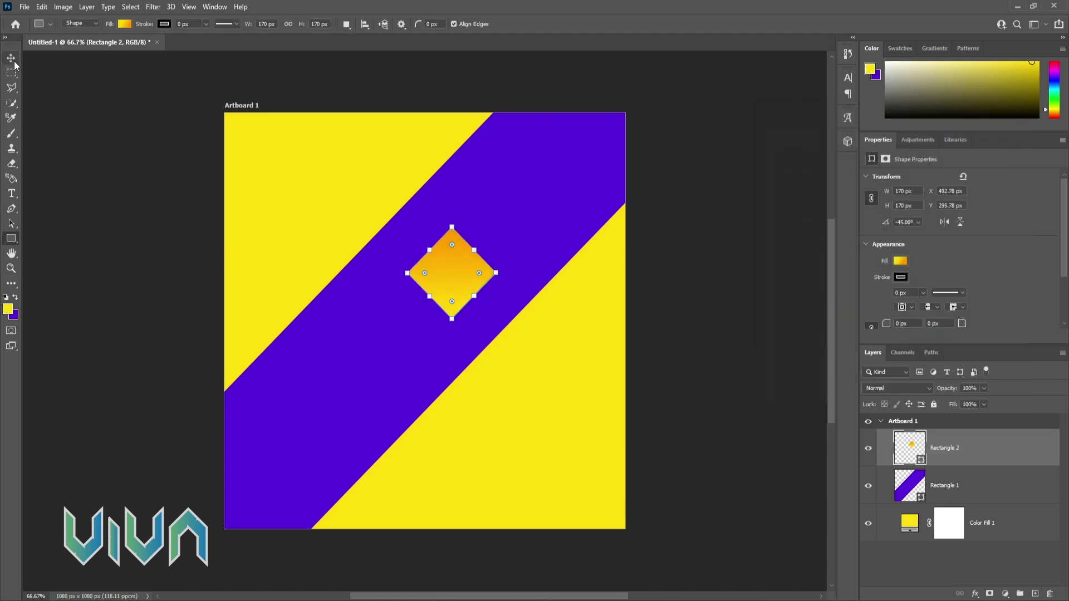
pyautogui.moveTo(460, 267); pyautogui.dragTo(618, 335)
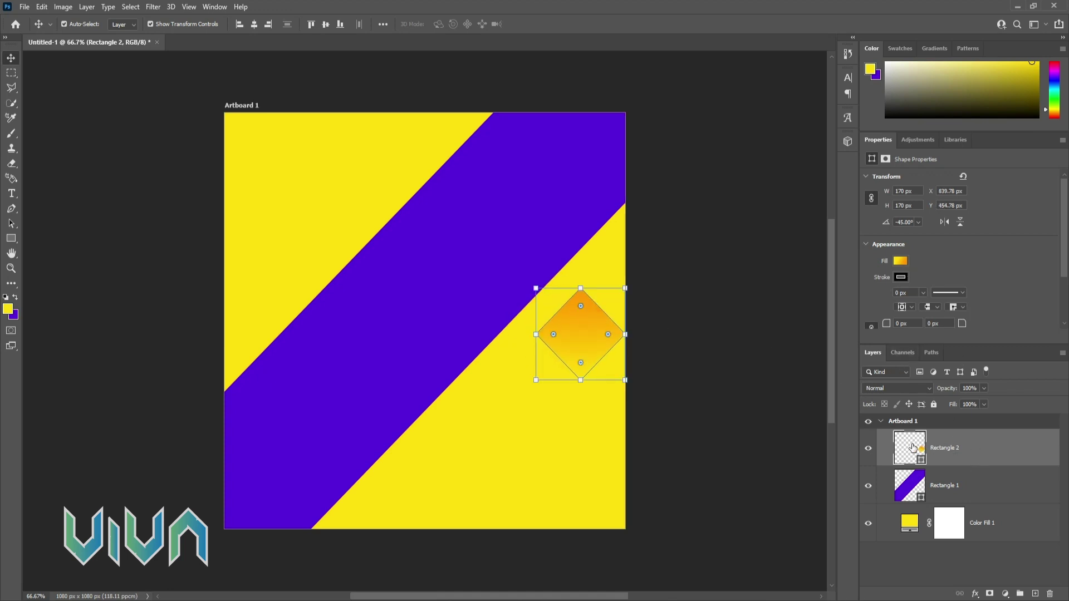
# Step: Set the angle of the diamond's gradient fill to 0
pyautogui.click(901, 261)
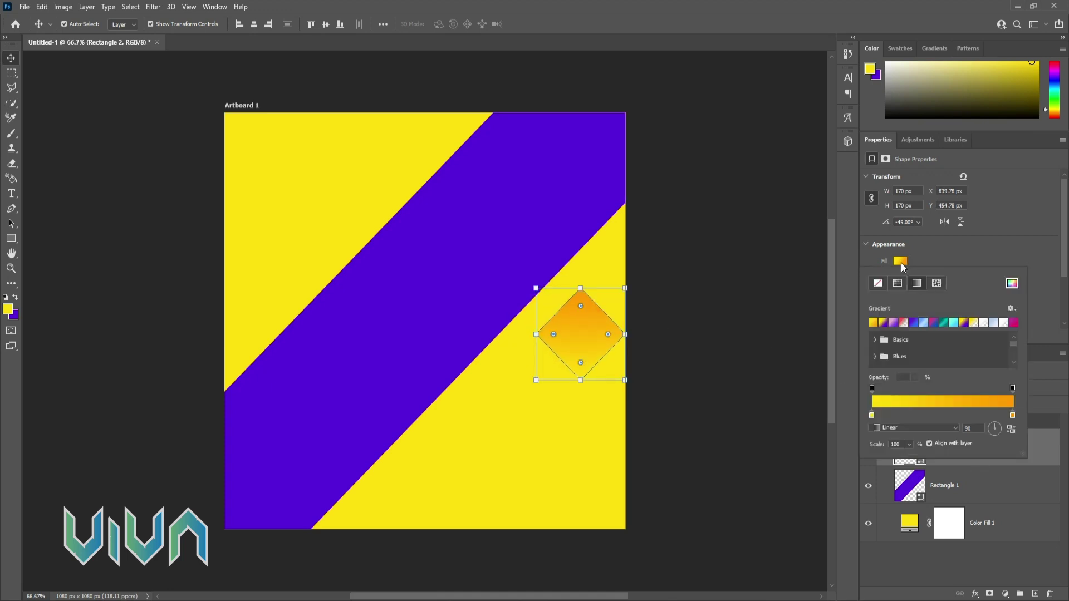
pyautogui.click(1002, 429)
pyautogui.click(988, 431)
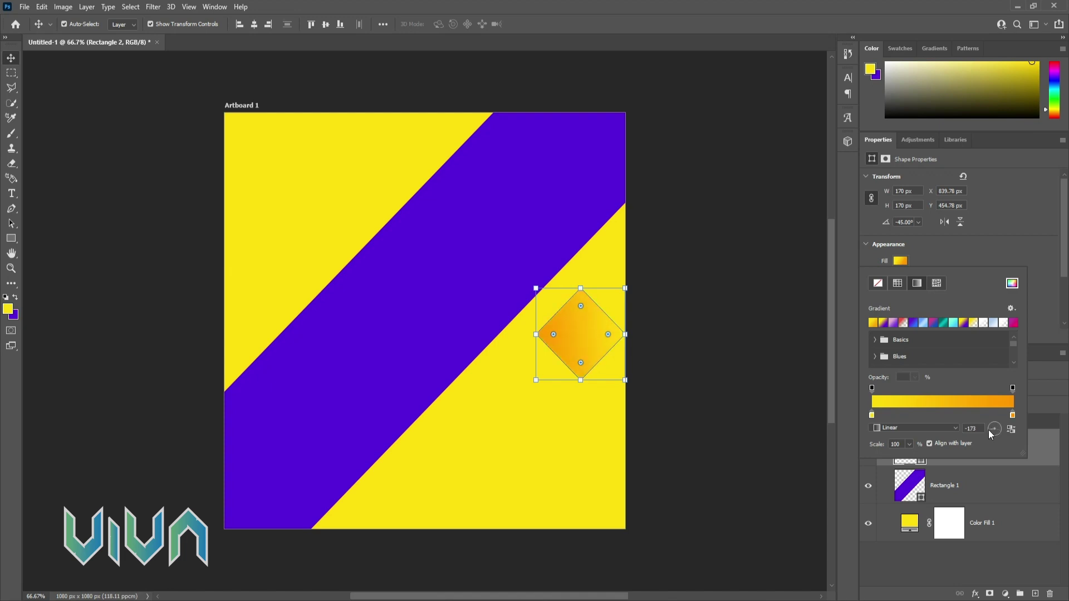
pyautogui.doubleClick(972, 428)
pyautogui.write('0')
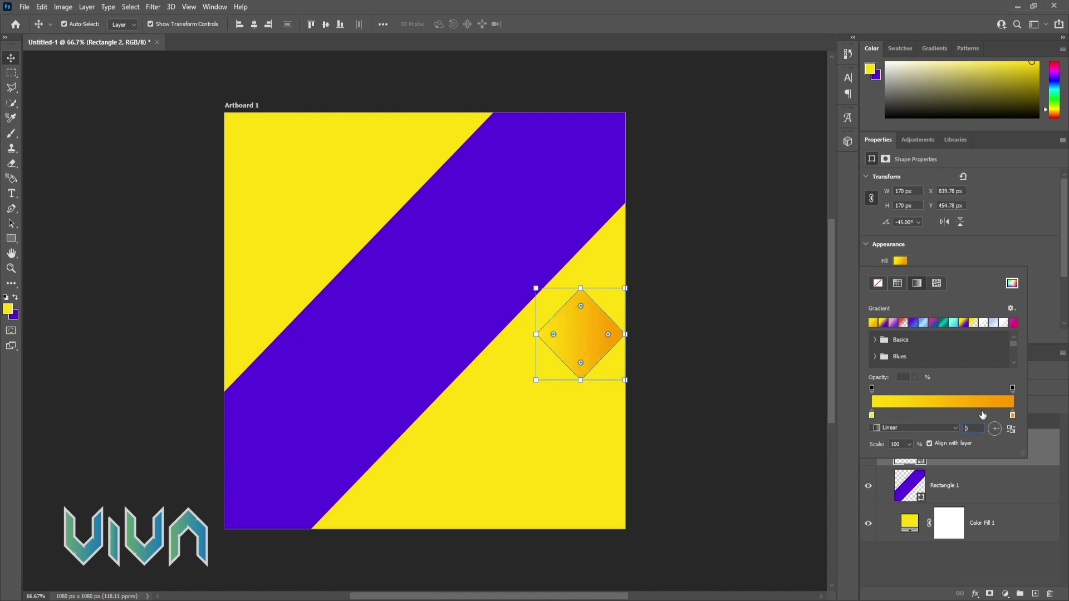
pyautogui.press('Return')
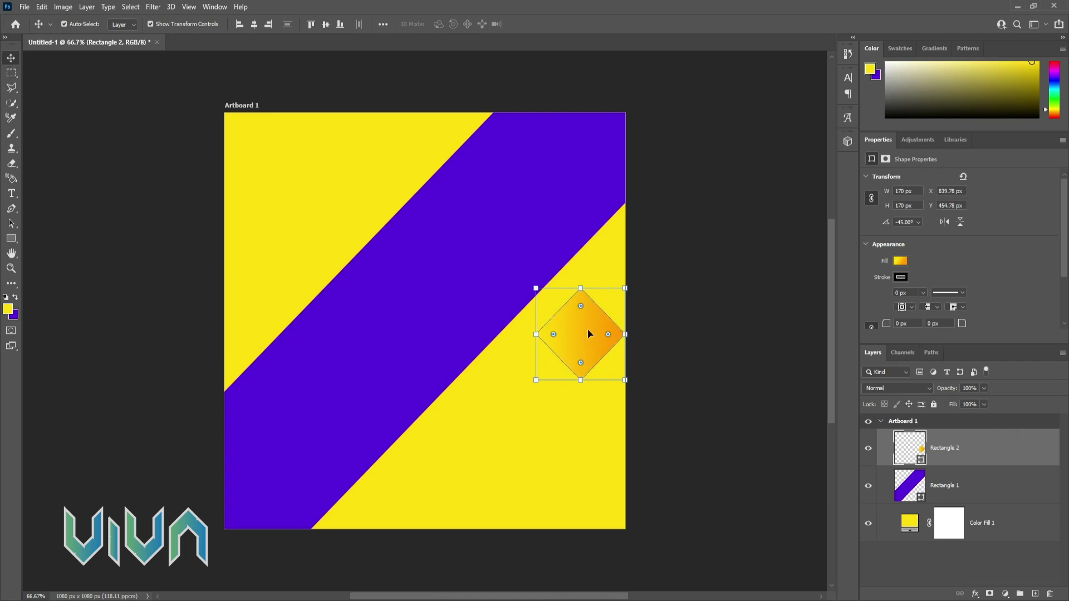
# Step: Move the diamond up and right beside the purple band, and add a drop shadow with 19% spread and an adjusted light angle
pyautogui.moveTo(586, 329); pyautogui.dragTo(604, 294)
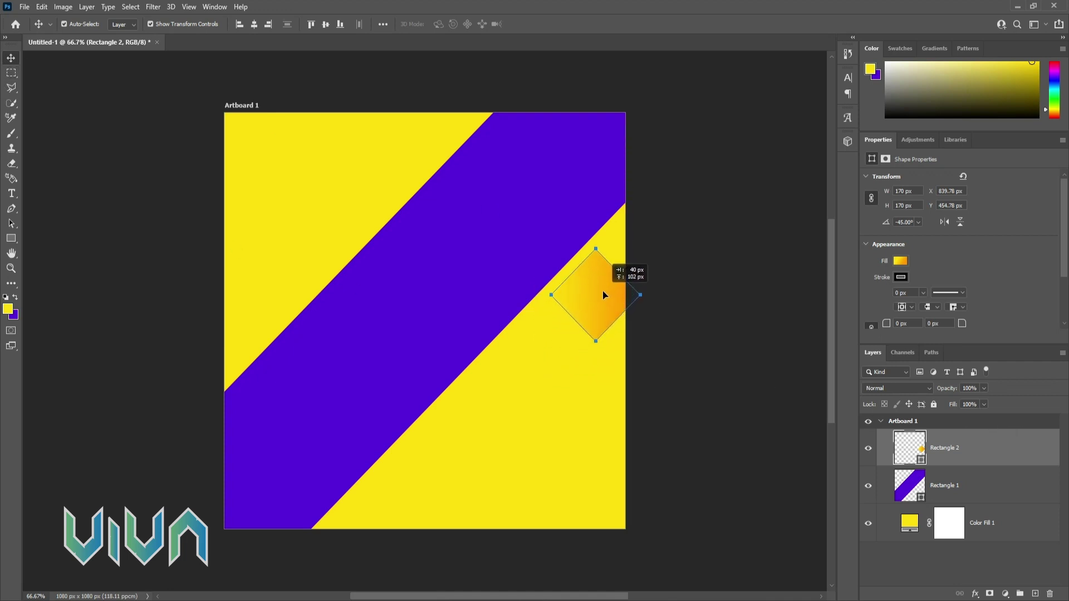
pyautogui.click(975, 593)
pyautogui.click(978, 590)
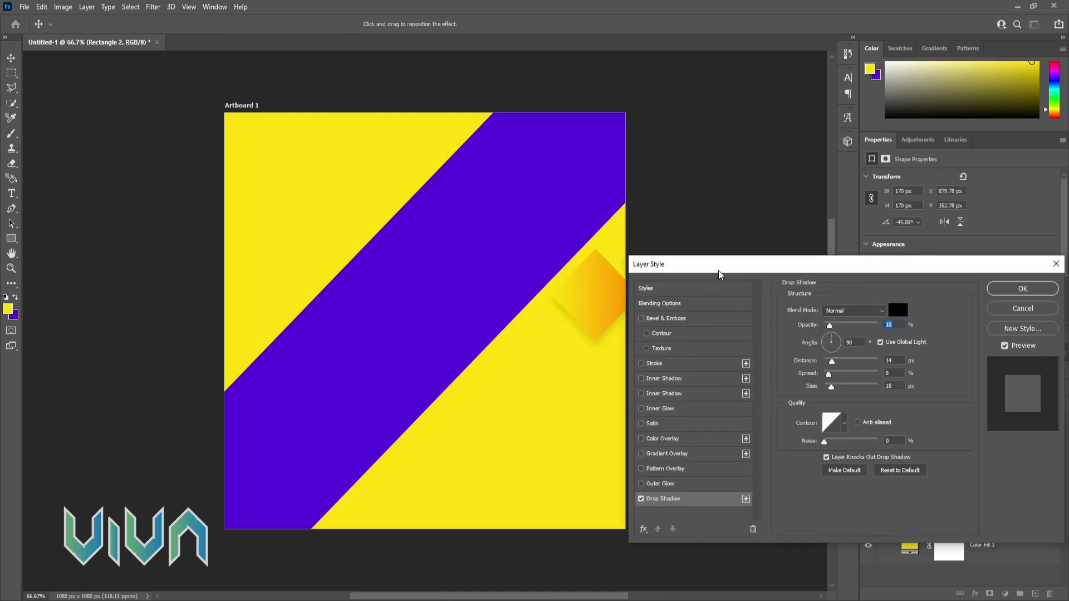
pyautogui.moveTo(830, 375); pyautogui.dragTo(834, 374)
pyautogui.click(840, 342)
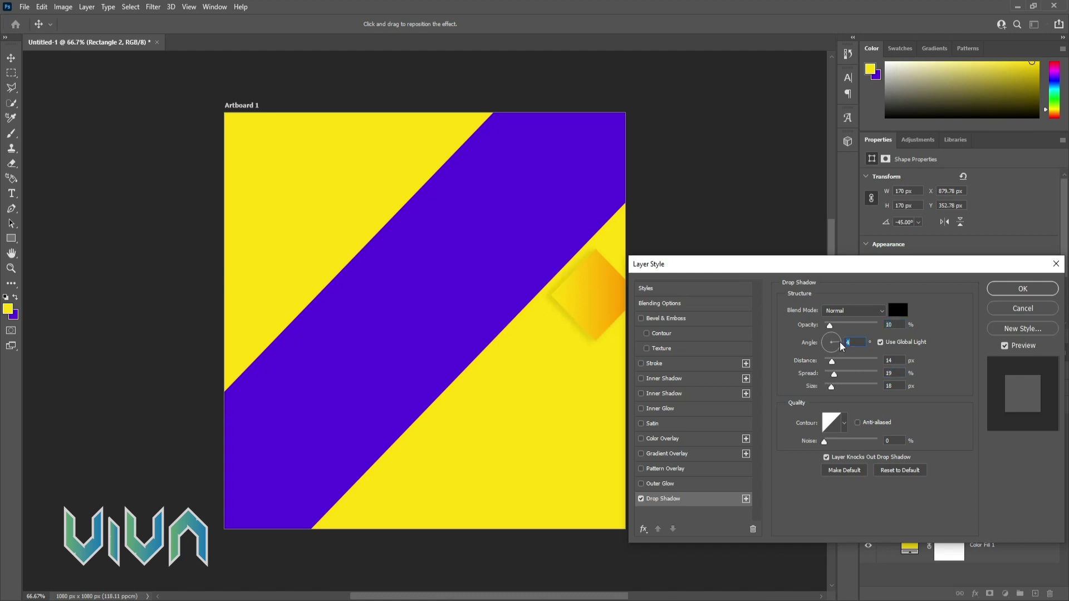
pyautogui.click(1028, 294)
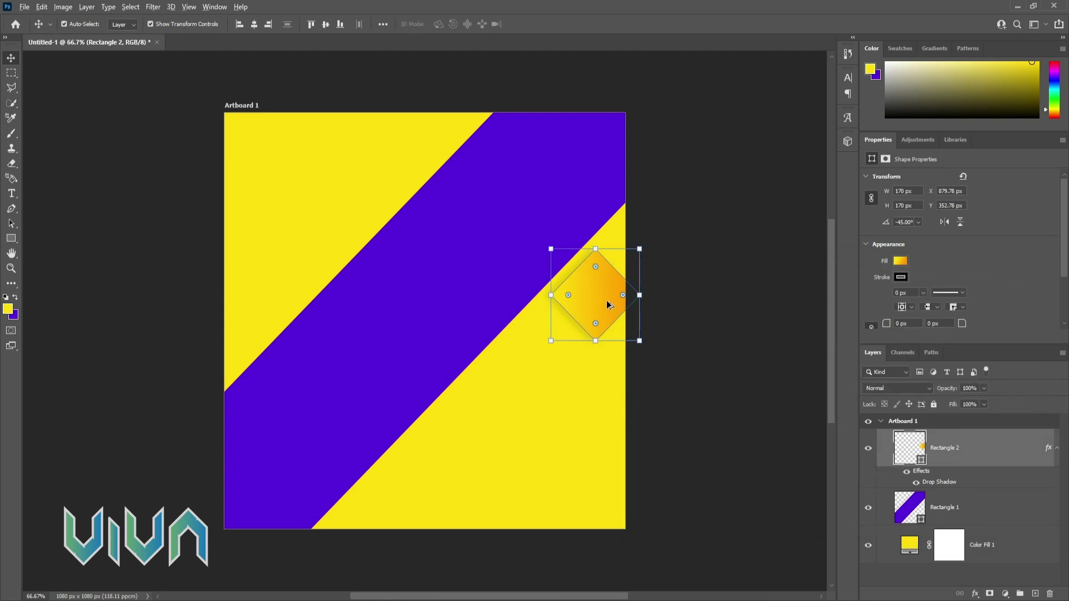
# Step: Build a diagonal row of four diamonds along the band's lower edge by duplicating, deleting and remaking the two unevenly spaced copies
pyautogui.moveTo(608, 303); pyautogui.dragTo(406, 474)
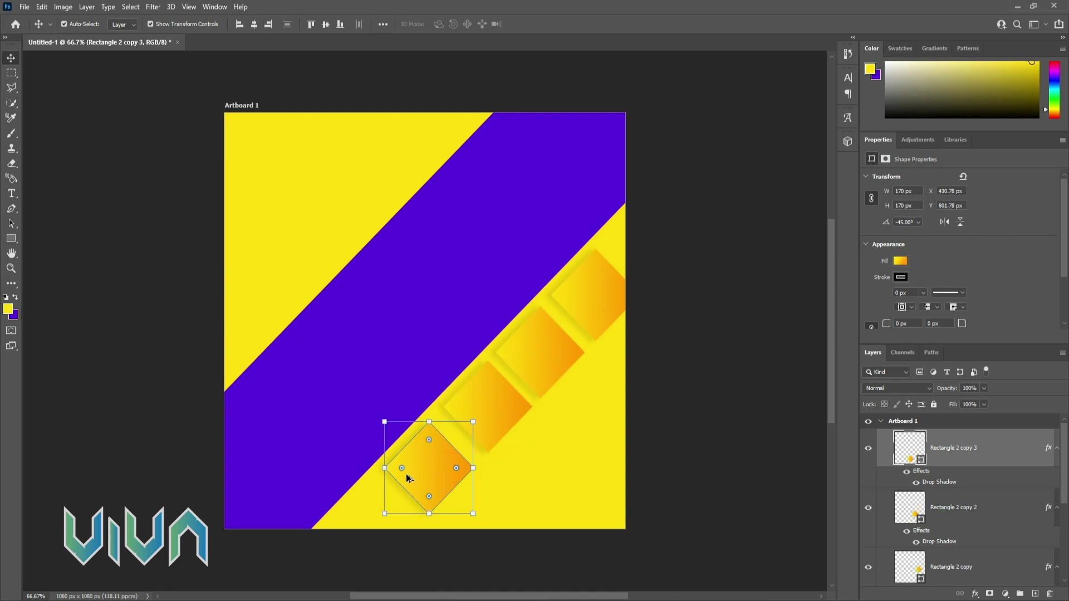
pyautogui.click(589, 310)
pyautogui.click(495, 409)
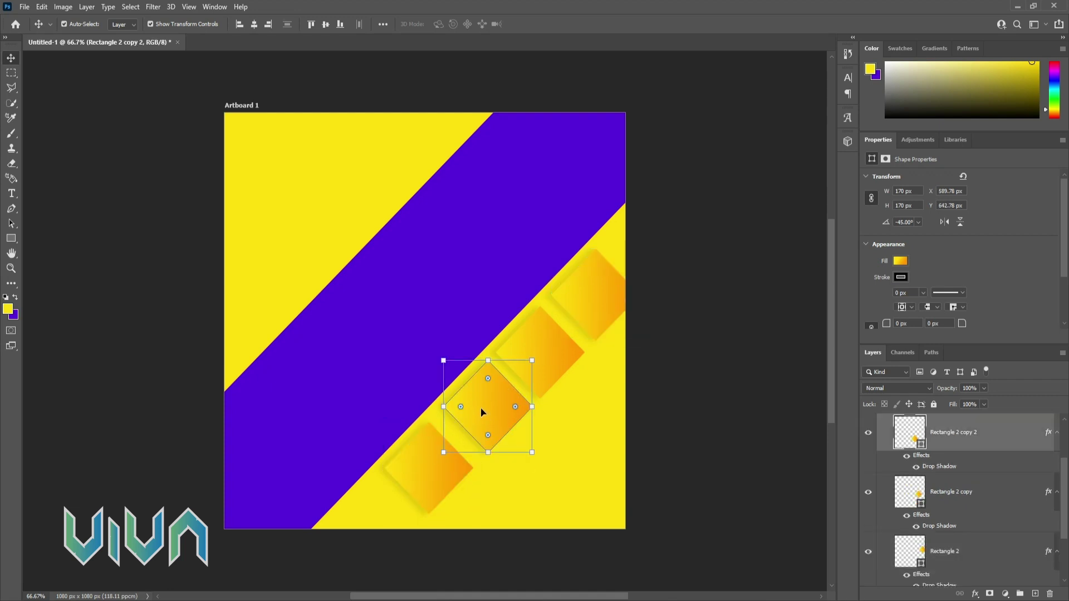
pyautogui.press('Delete')
pyautogui.click(439, 461)
pyautogui.press('Delete')
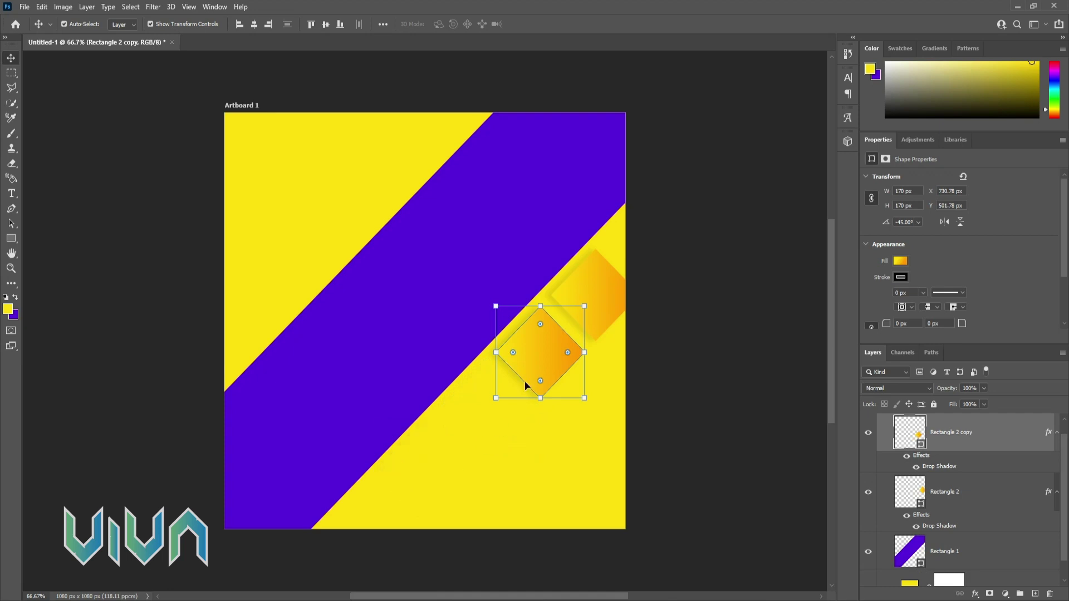
pyautogui.moveTo(546, 348); pyautogui.dragTo(491, 417)
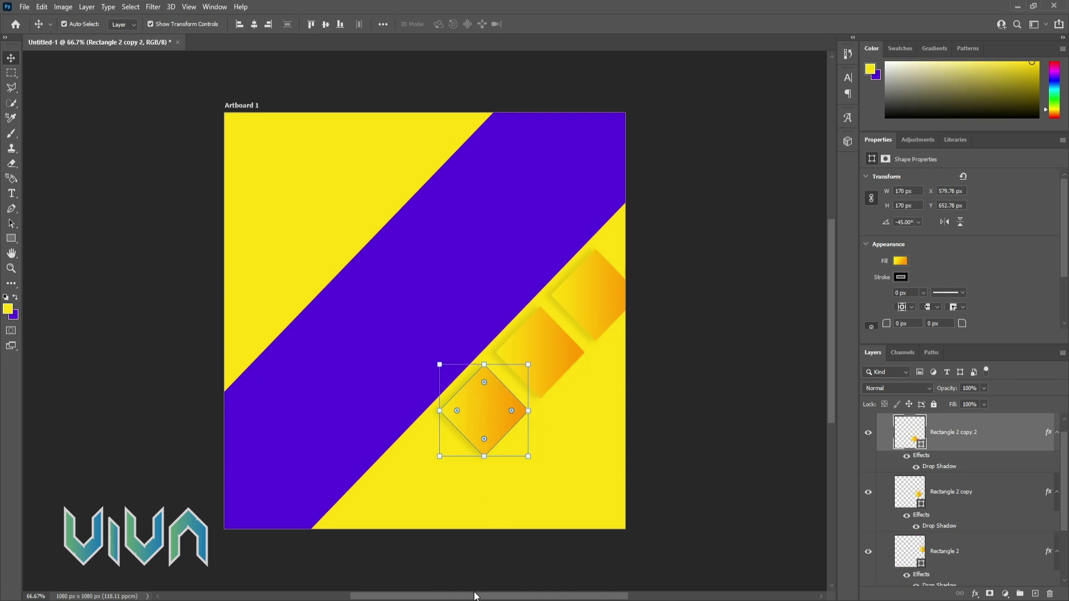
pyautogui.moveTo(483, 425); pyautogui.dragTo(419, 485)
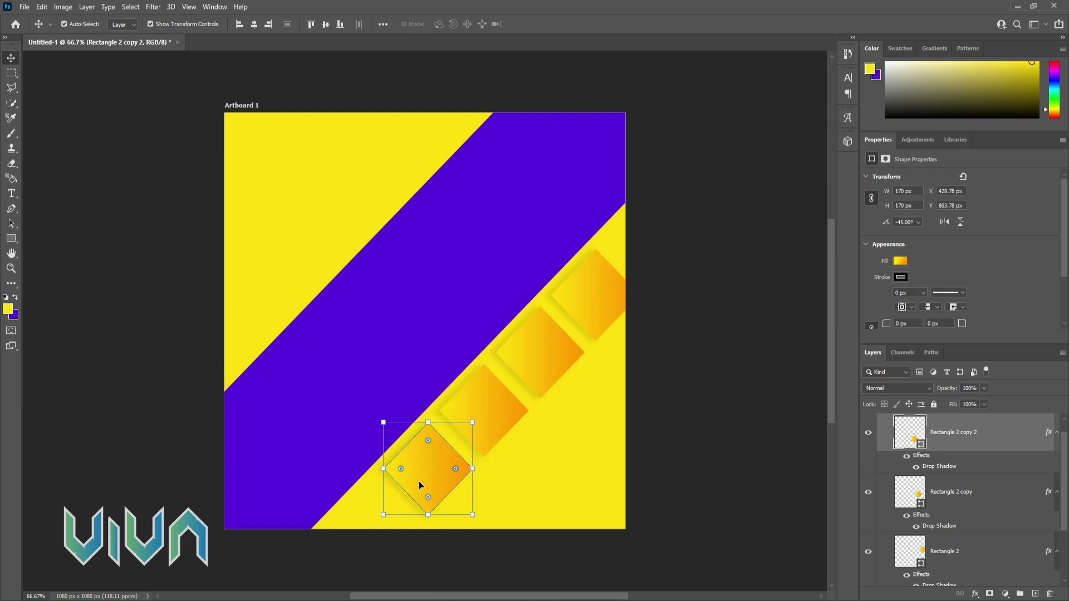
# Step: Select all four diamonds and duplicate the row directly below the first one
pyautogui.click(616, 305)
pyautogui.keyDown('shift'); pyautogui.click(533, 352); pyautogui.keyUp('shift')
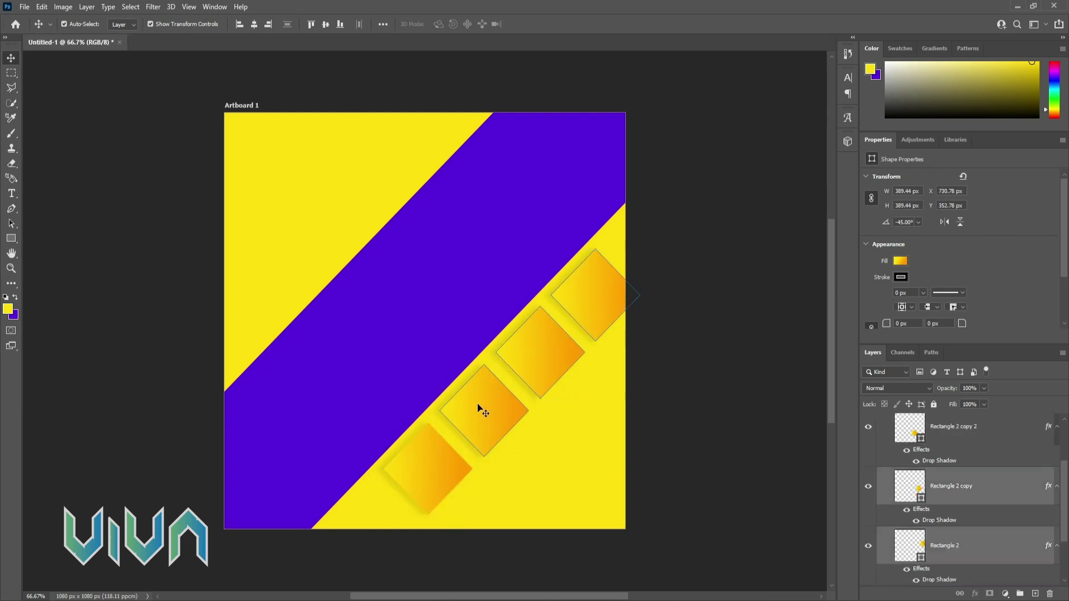
pyautogui.keyDown('shift'); pyautogui.click(477, 408); pyautogui.keyUp('shift')
pyautogui.keyDown('shift'); pyautogui.click(427, 449); pyautogui.keyUp('shift')
pyautogui.moveTo(490, 434); pyautogui.dragTo(589, 548)
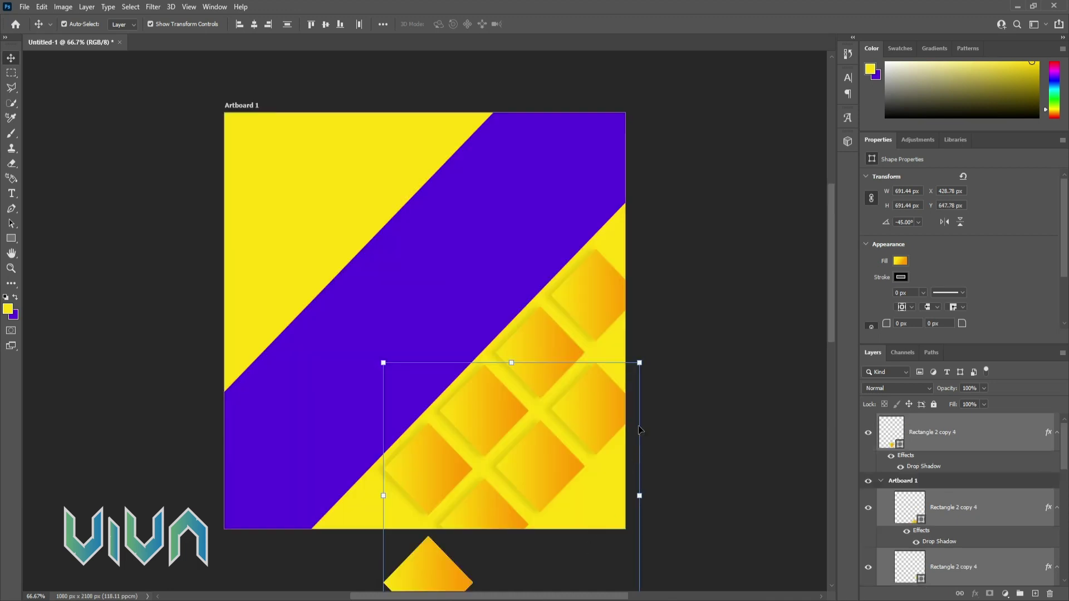
# Step: Delete the diamond copy lying outside the artboard, below its lower edge
pyautogui.scroll(-3, 638, 429)
pyautogui.click(629, 538)
pyautogui.click(424, 507)
pyautogui.press('Delete')
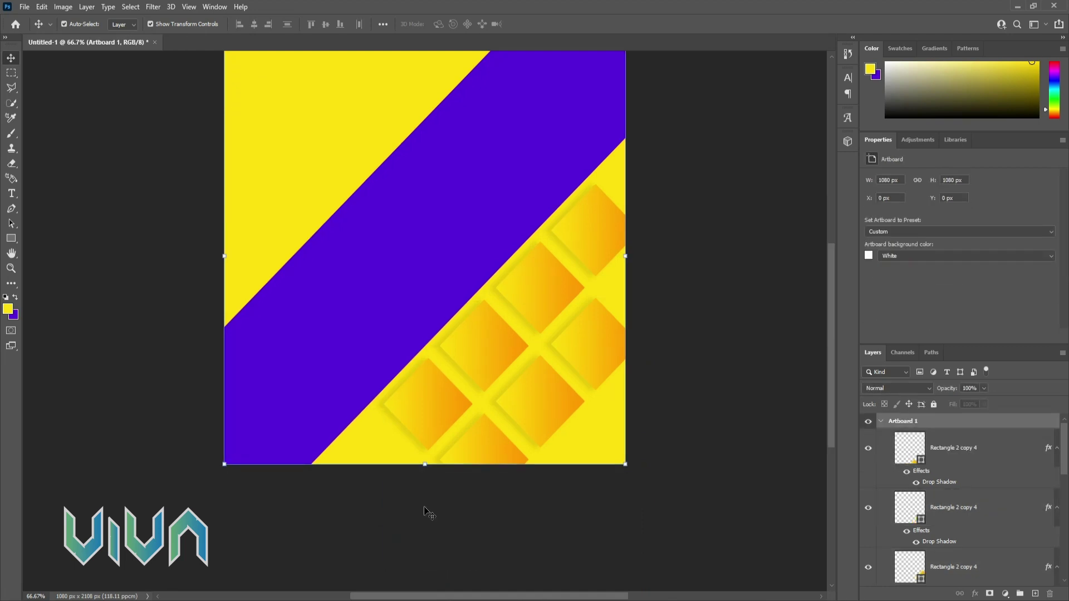
# Step: Lock the purple band's layer
pyautogui.moveTo(684, 209); pyautogui.dragTo(622, 339)
pyautogui.click(719, 309)
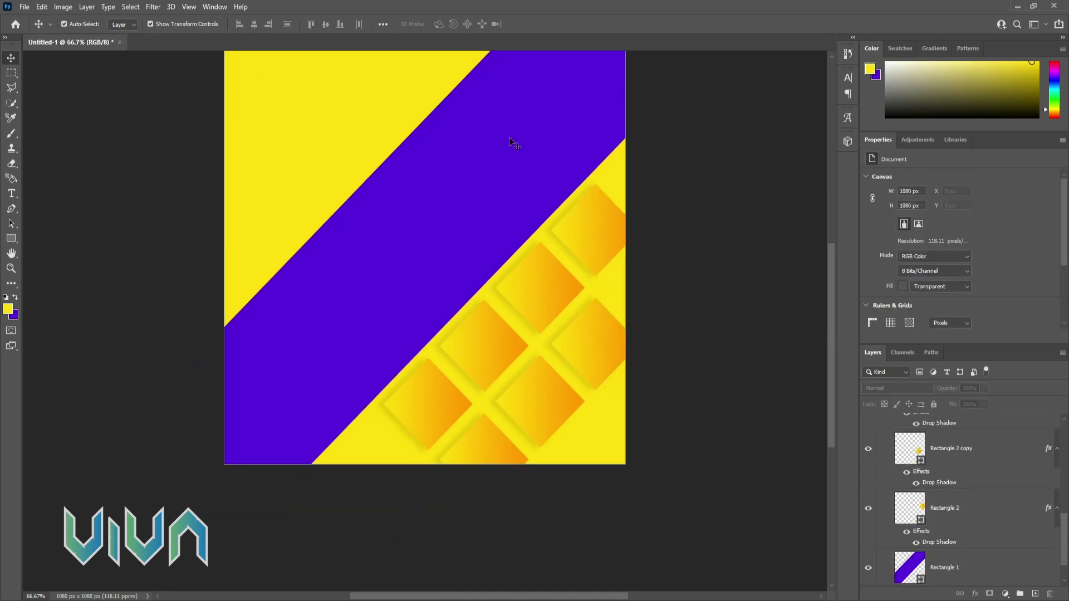
pyautogui.click(509, 140)
pyautogui.click(934, 402)
# Step: Select the diamonds below the band and duplicate them into the artboard's upper-left yellow area
pyautogui.moveTo(681, 234); pyautogui.dragTo(503, 426)
pyautogui.moveTo(399, 517); pyautogui.dragTo(239, 108)
pyautogui.click(143, 260)
# Step: Move the stray diamond above the artboard to its upper edge, continuing the diagonal row beside the purple band
pyautogui.hotkey('ctrl', '-')
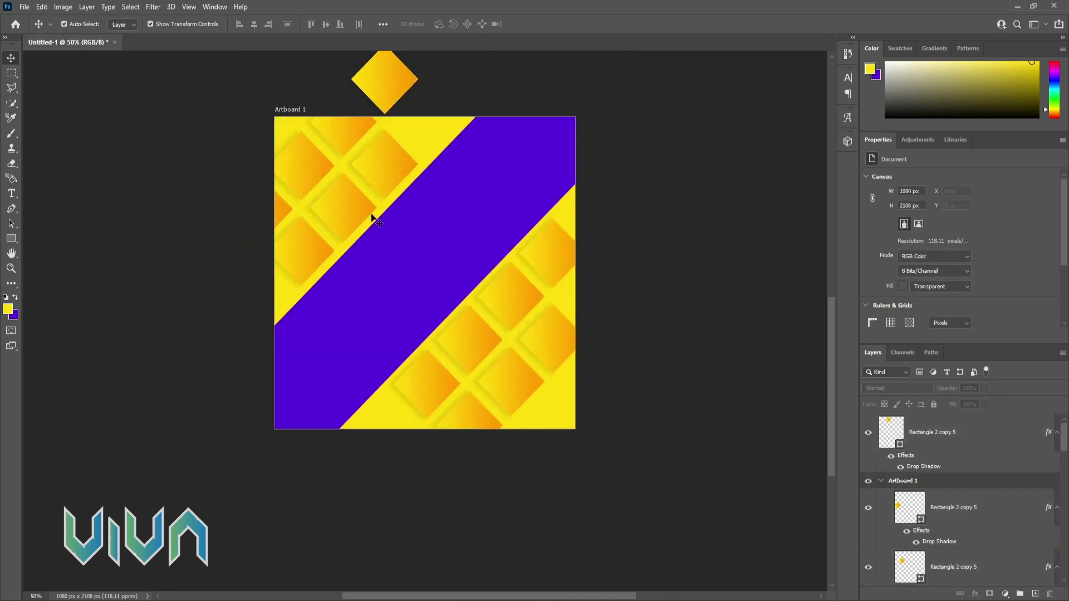
pyautogui.click(400, 79)
pyautogui.moveTo(393, 76); pyautogui.dragTo(436, 118)
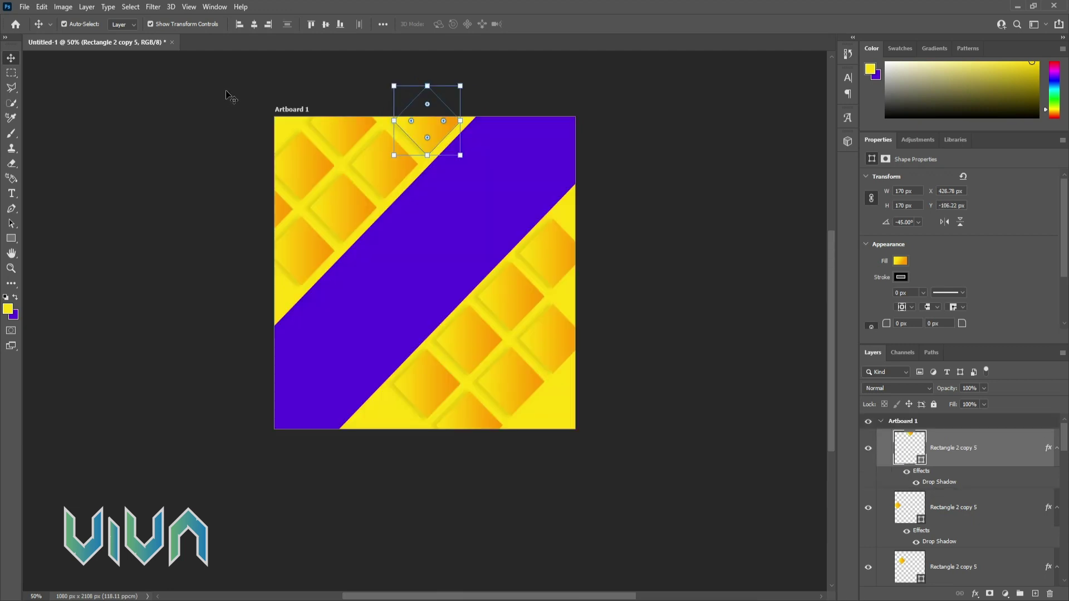
# Step: Add the white text SUPER SALE in a text box across the artboard's middle and bring its layer to the front
pyautogui.click(100, 131)
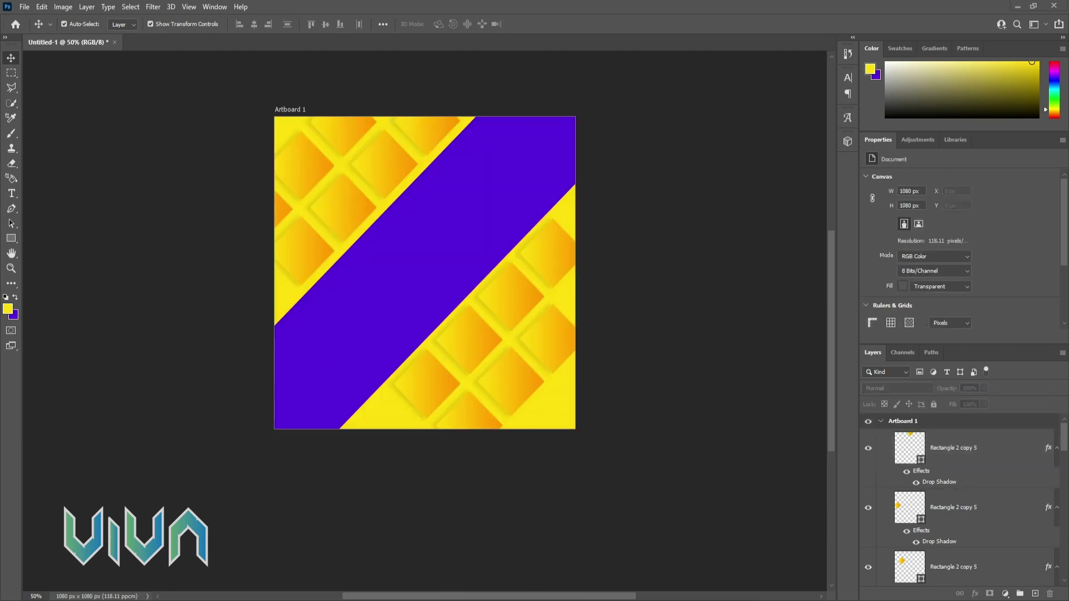
pyautogui.moveTo(341, 250); pyautogui.dragTo(548, 333)
pyautogui.click(11, 193)
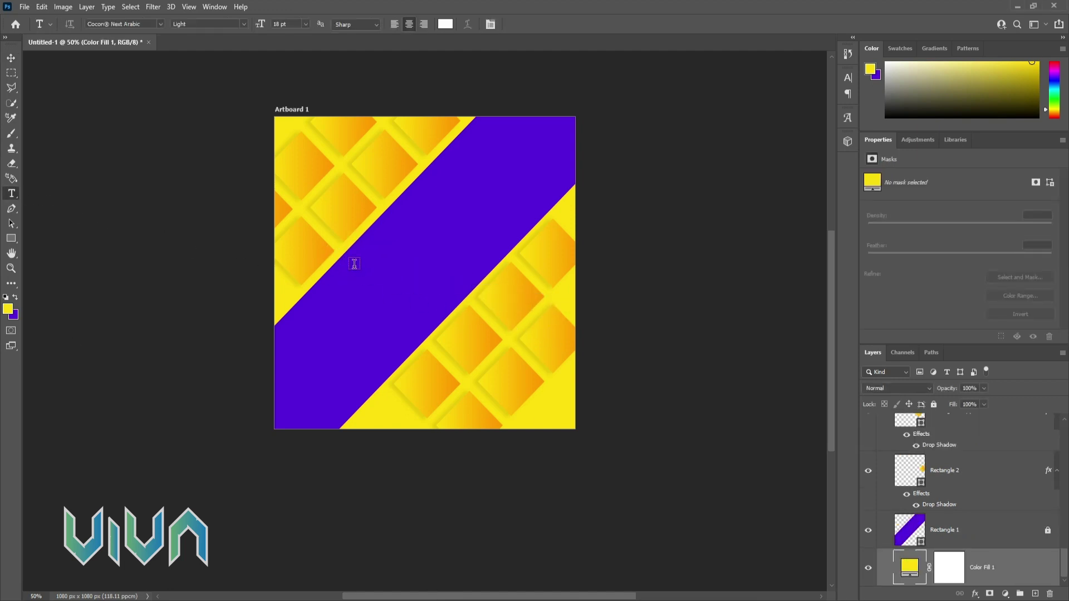
pyautogui.moveTo(343, 253); pyautogui.dragTo(557, 335)
pyautogui.press('BackSpace')
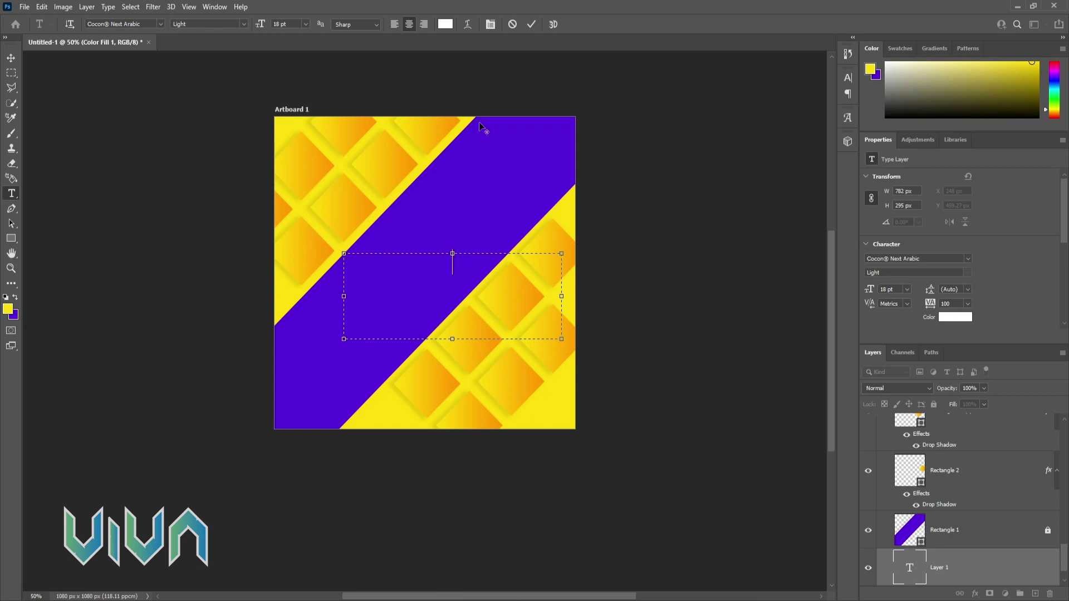
pyautogui.write('ocial Me')
pyautogui.write('LE')
pyautogui.click(12, 58)
pyautogui.moveTo(944, 547); pyautogui.dragTo(948, 426)
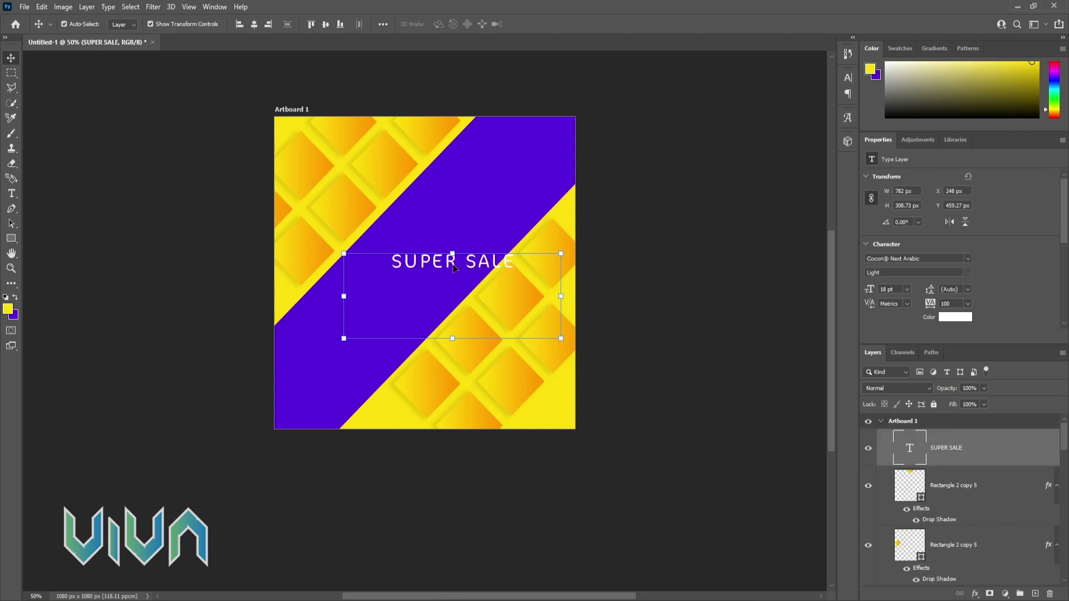
# Step: Scale the SUPER SALE text up to about 156% and centre it horizontally over the purple band
pyautogui.moveTo(454, 267); pyautogui.dragTo(420, 254)
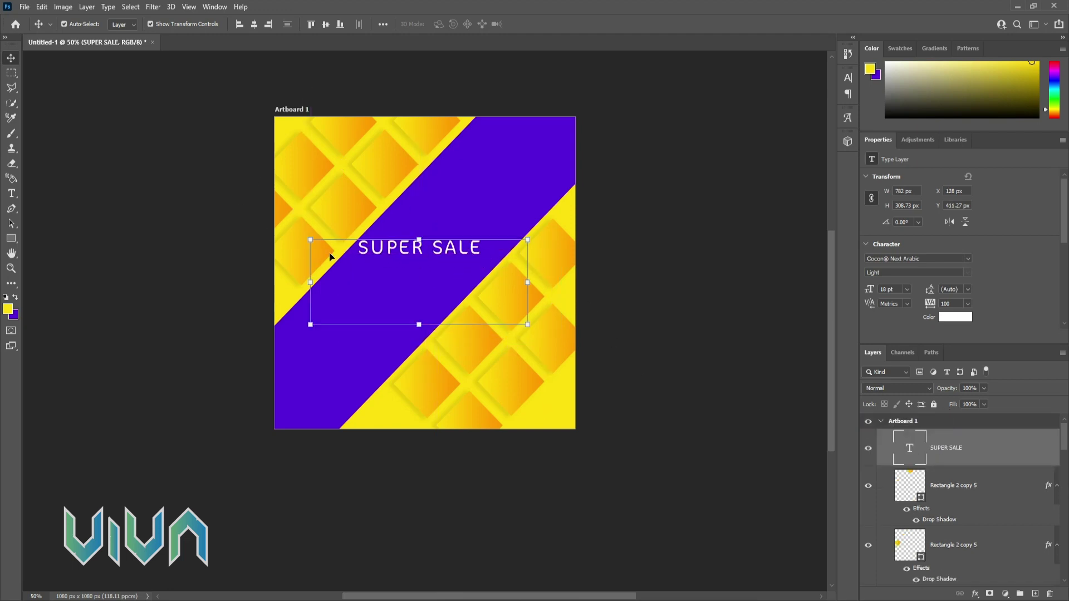
pyautogui.doubleClick(421, 253)
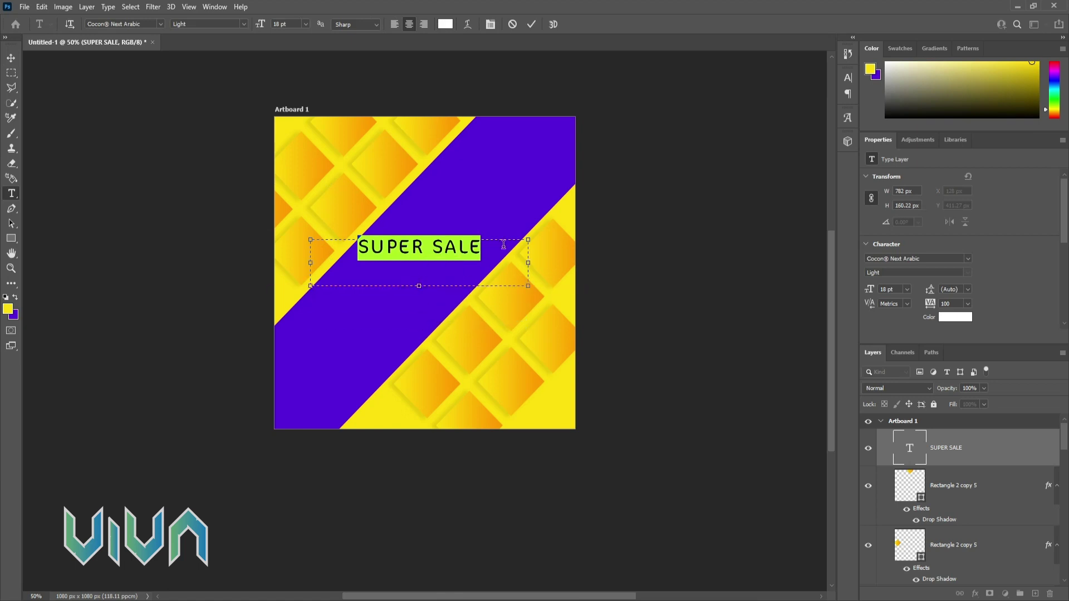
pyautogui.click(11, 60)
pyautogui.hotkey('ctrl', 't')
pyautogui.moveTo(528, 262); pyautogui.dragTo(652, 262)
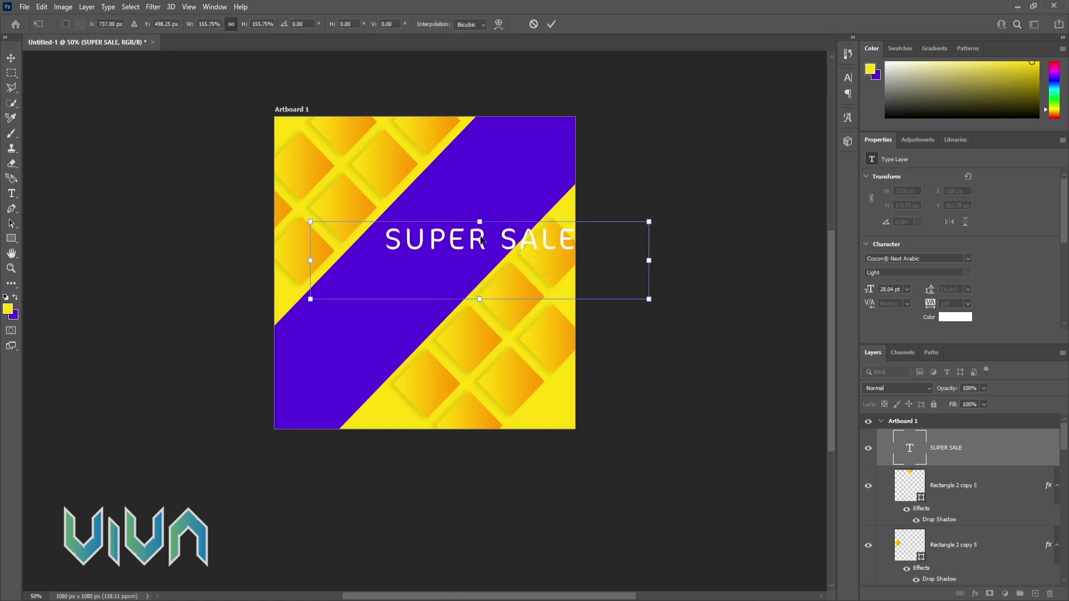
pyautogui.moveTo(483, 241); pyautogui.dragTo(430, 252)
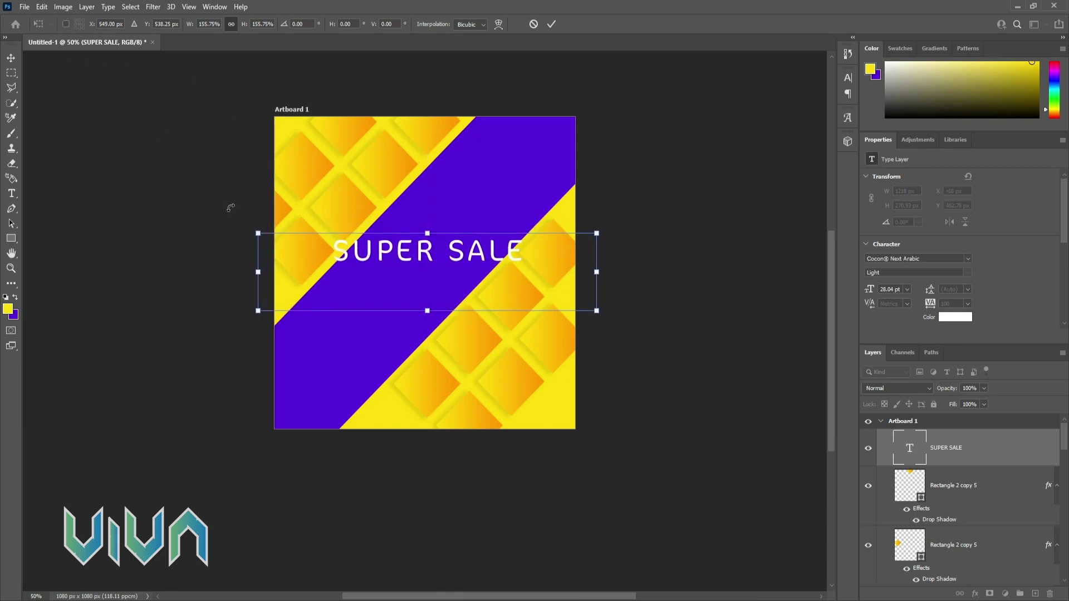
# Step: Change the SUPER SALE text colour to turquoise, hex 0deed1
pyautogui.click(11, 193)
pyautogui.click(445, 27)
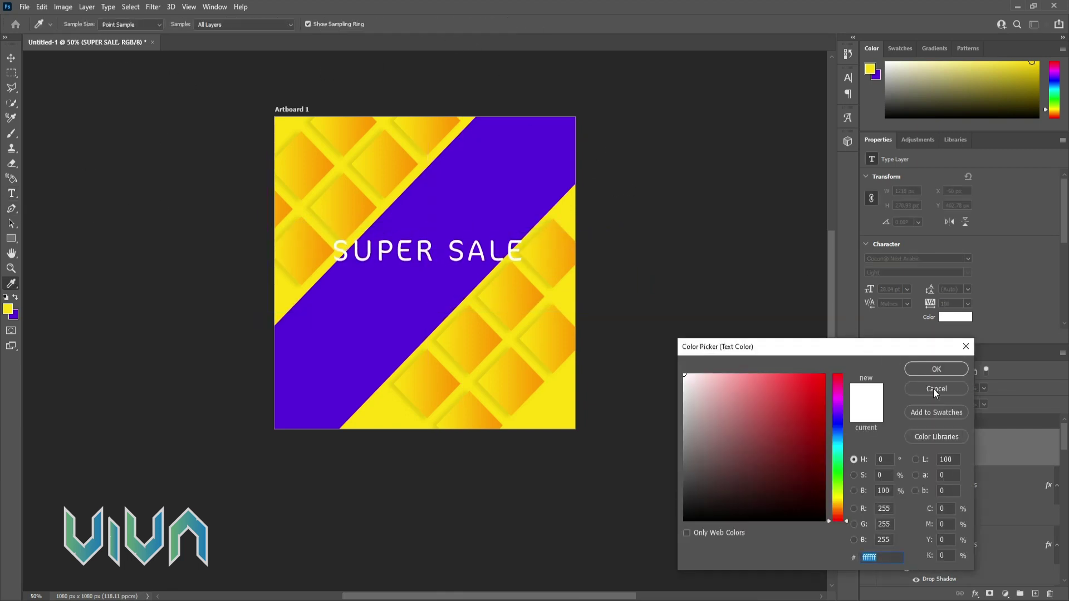
pyautogui.click(836, 444)
pyautogui.moveTo(823, 376); pyautogui.dragTo(838, 366)
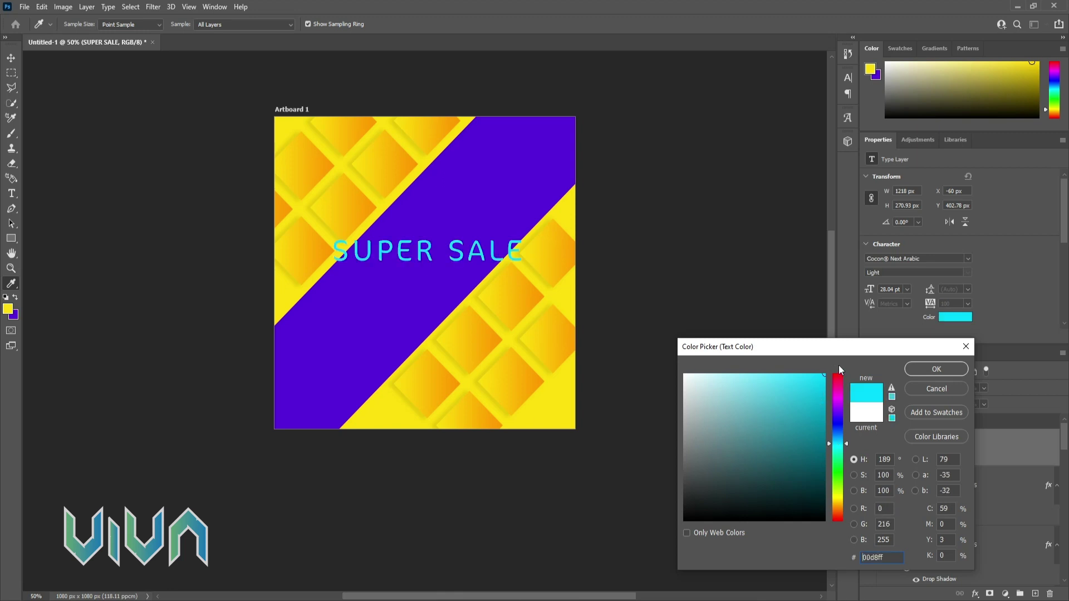
pyautogui.click(806, 378)
pyautogui.click(803, 383)
pyautogui.click(817, 383)
pyautogui.click(839, 442)
pyautogui.moveTo(839, 442); pyautogui.dragTo(838, 452)
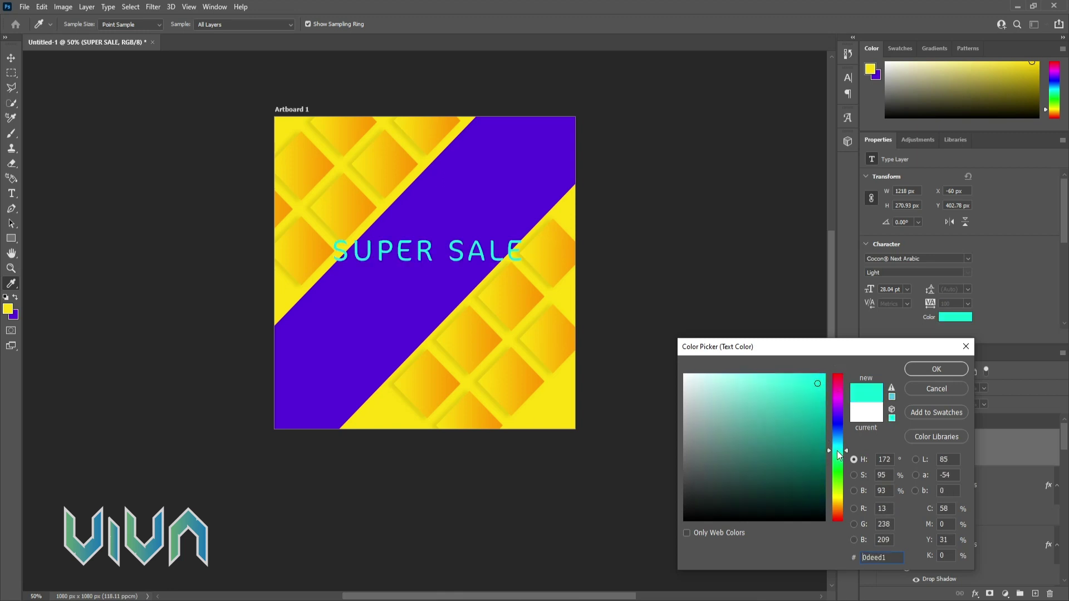
pyautogui.click(936, 369)
# Step: Shift SUPER SALE slightly upward, shorten its text box and enlarge the text to about 33 pt
pyautogui.press('v')
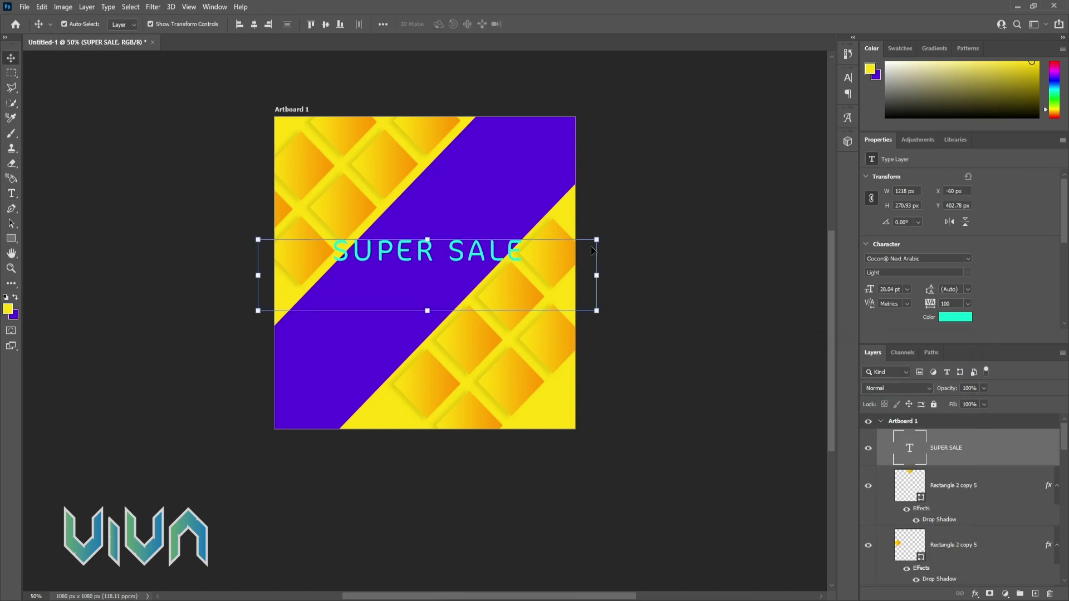
pyautogui.moveTo(479, 251); pyautogui.dragTo(482, 241)
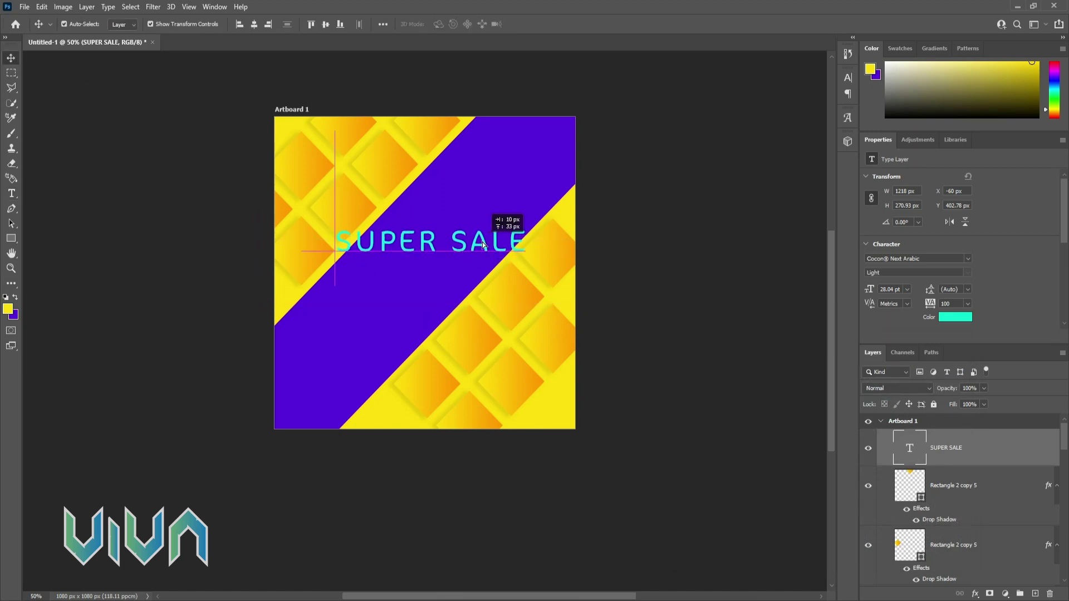
pyautogui.doubleClick(433, 248)
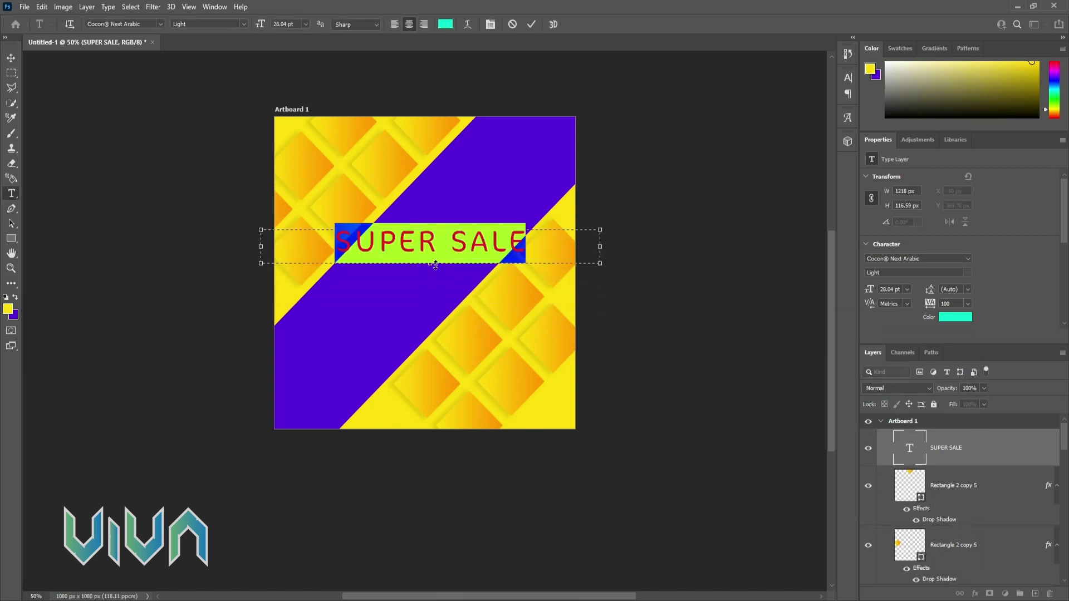
pyautogui.moveTo(436, 266)
pyautogui.mouseDown()
pyautogui.moveTo(435, 255)
pyautogui.moveTo(431, 276)
pyautogui.moveTo(433, 249)
pyautogui.mouseUp()
pyautogui.click(12, 58)
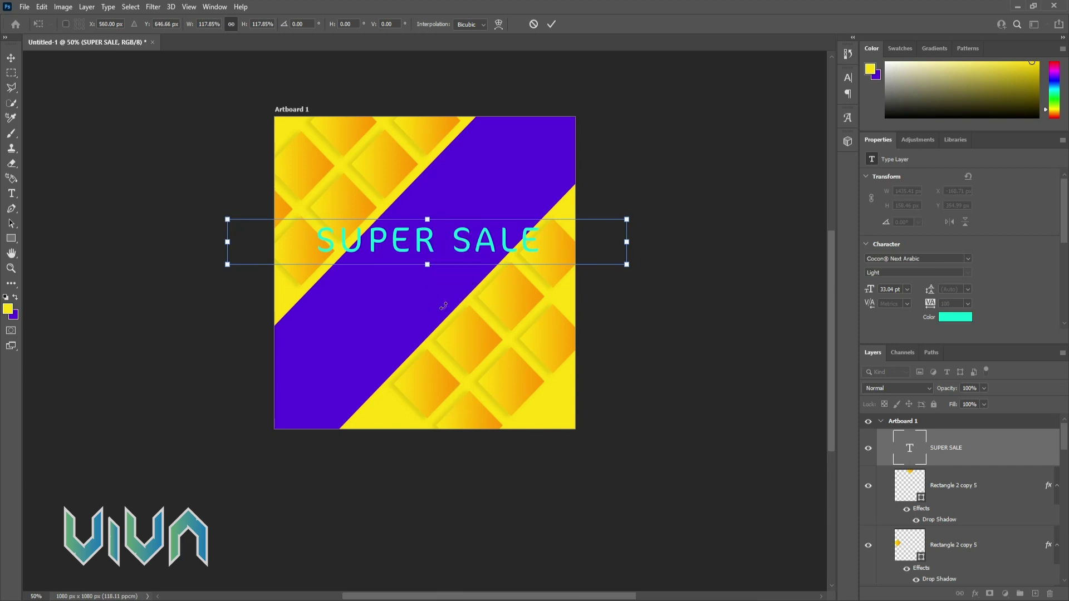
pyautogui.press('Return')
# Step: Duplicate the SUPER SALE text directly below the original and set the copy's font size to 16 pt
pyautogui.moveTo(429, 245); pyautogui.dragTo(425, 283)
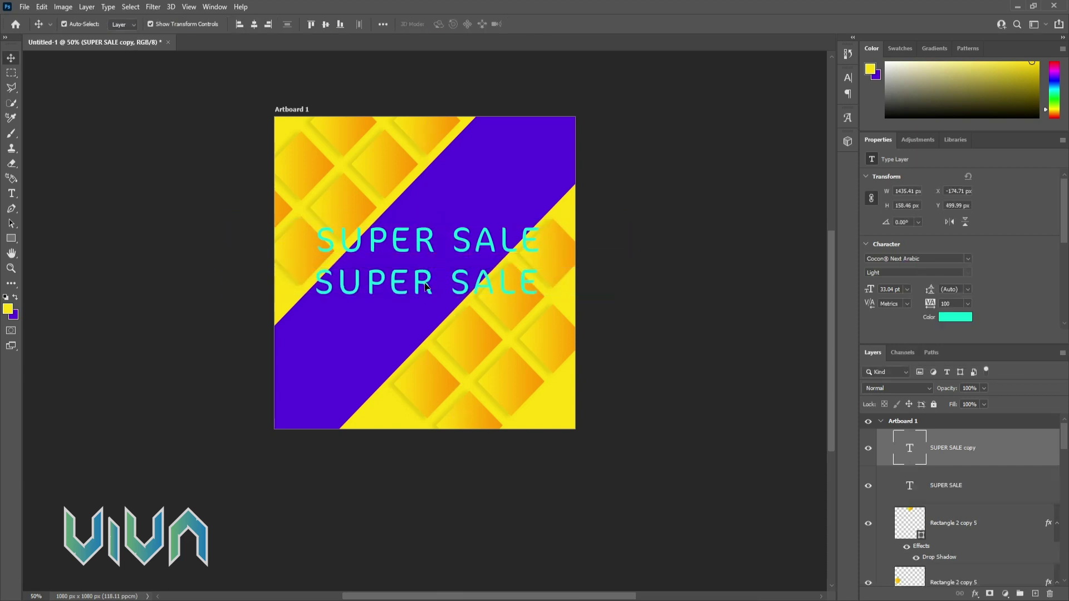
pyautogui.doubleClick(425, 282)
pyautogui.click(305, 24)
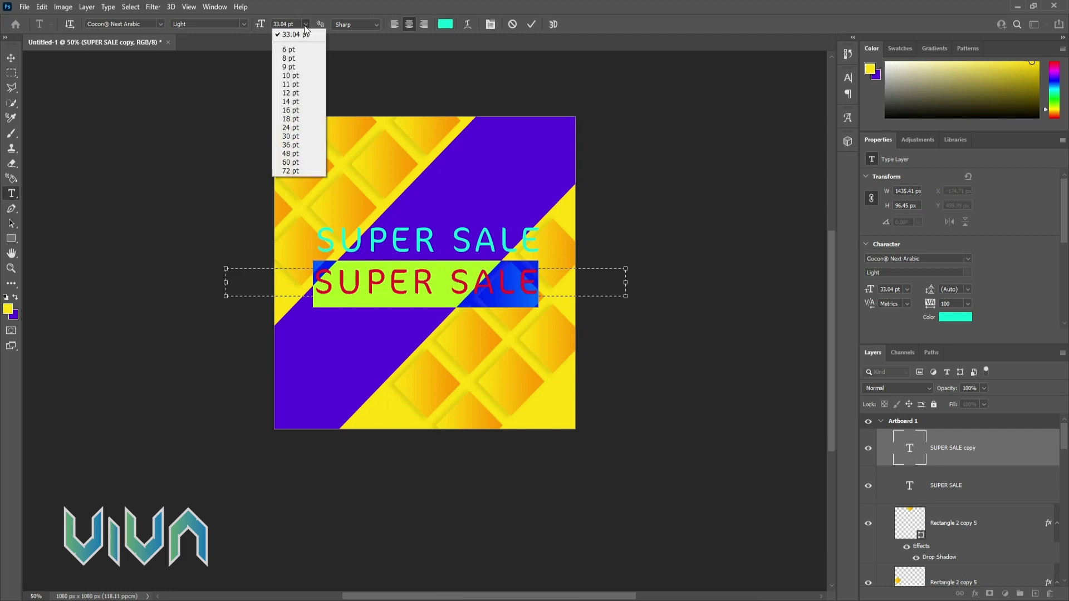
pyautogui.click(300, 111)
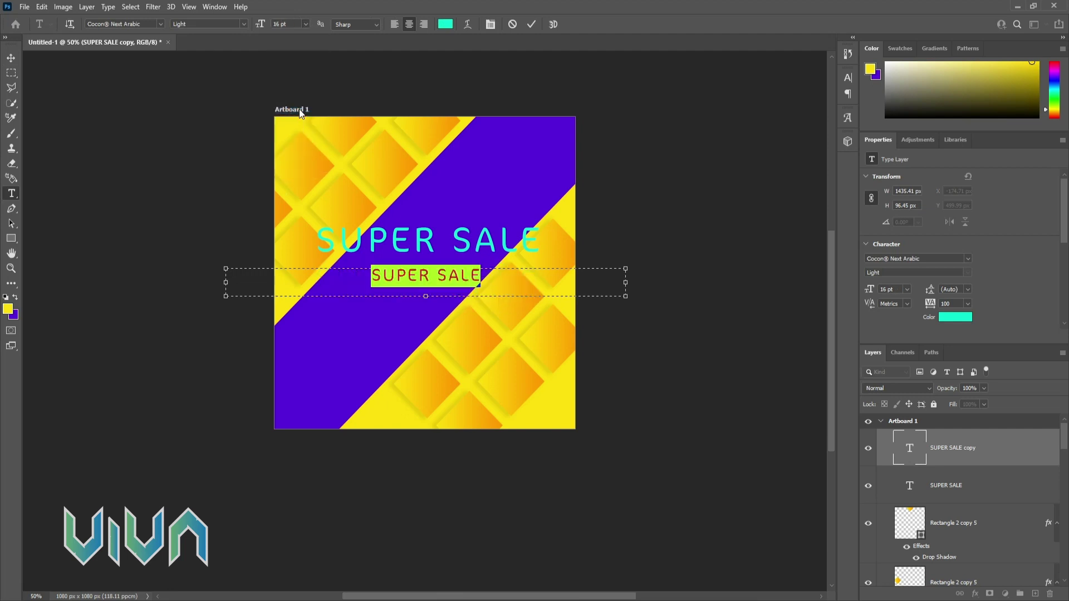
# Step: Replace the smaller copy's wording with LIMITED TIME ONLY
pyautogui.write('/÷’÷لإُ')
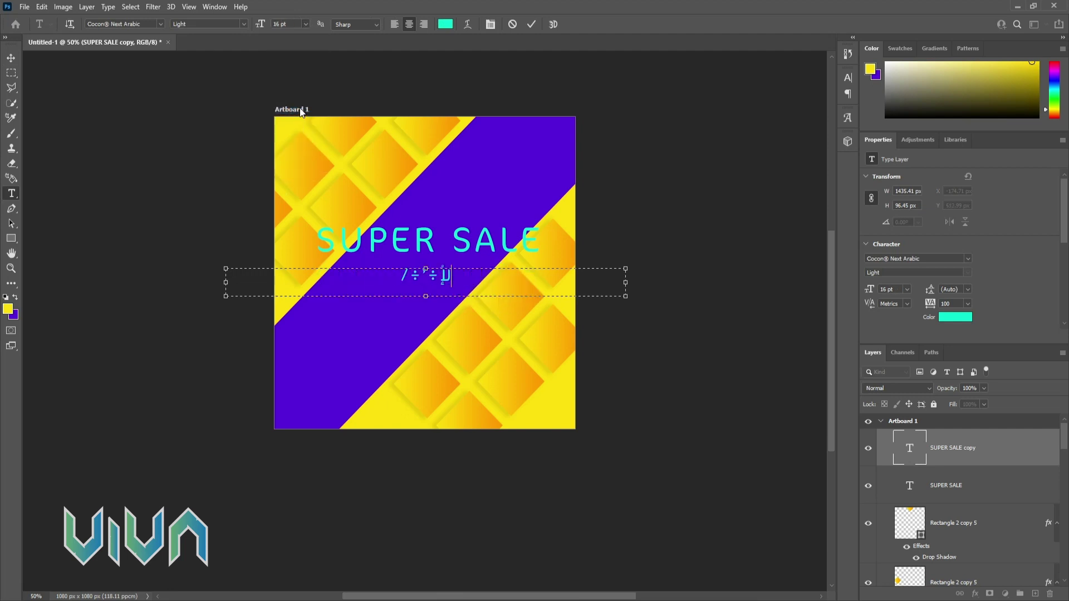
pyautogui.press('BackSpace')
pyautogui.press('BackSpace')
pyautogui.press('BackSpace')
pyautogui.press('BackSpace')
pyautogui.press('BackSpace')
pyautogui.press('BackSpace')
pyautogui.press('BackSpace')
pyautogui.write('LIMITED')
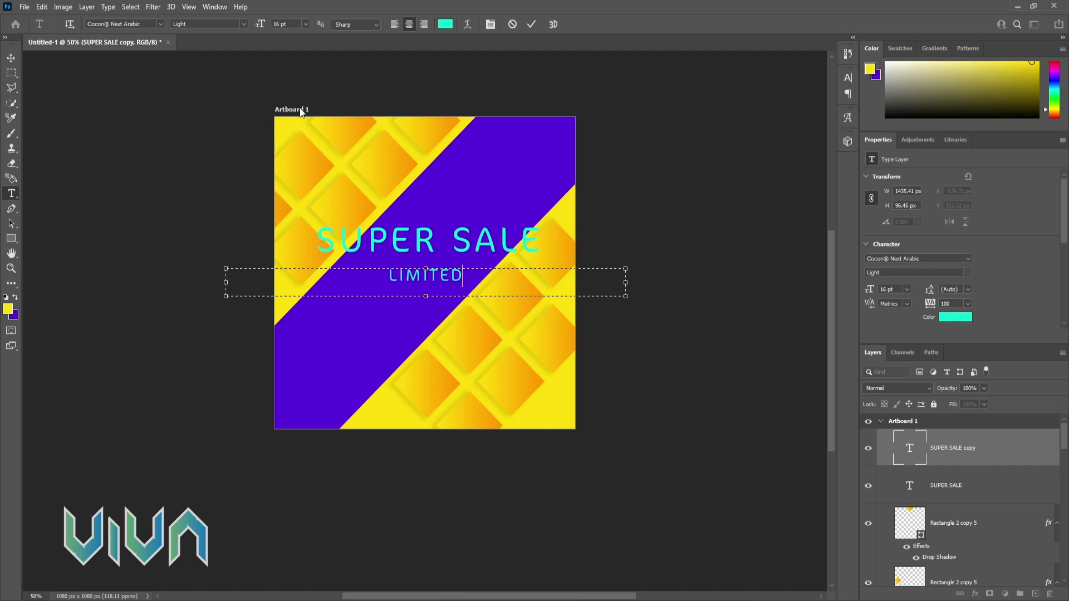
pyautogui.write(' TI')
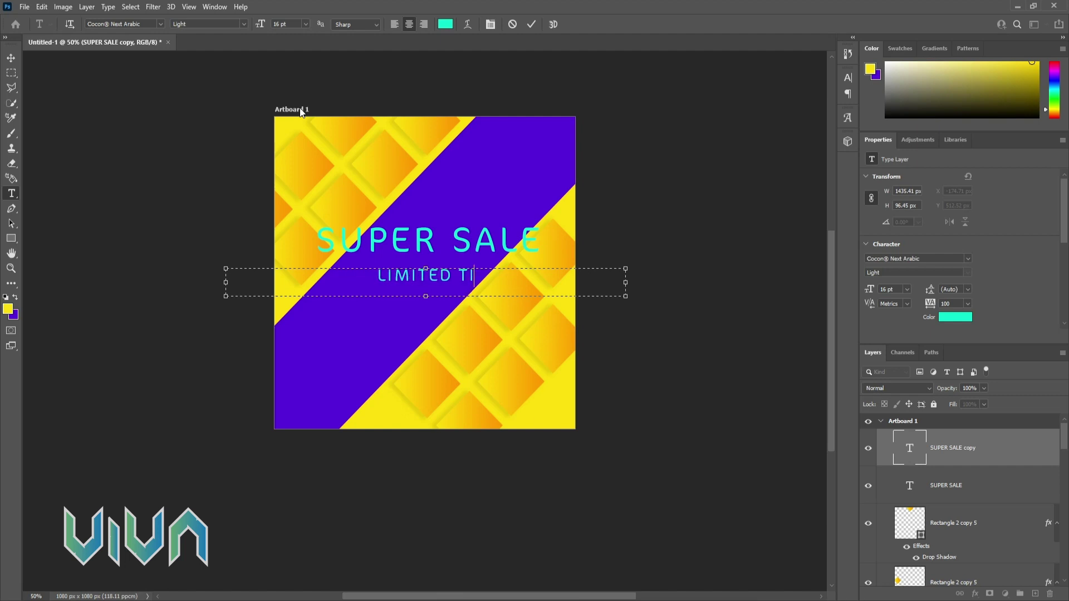
pyautogui.write('ME OU')
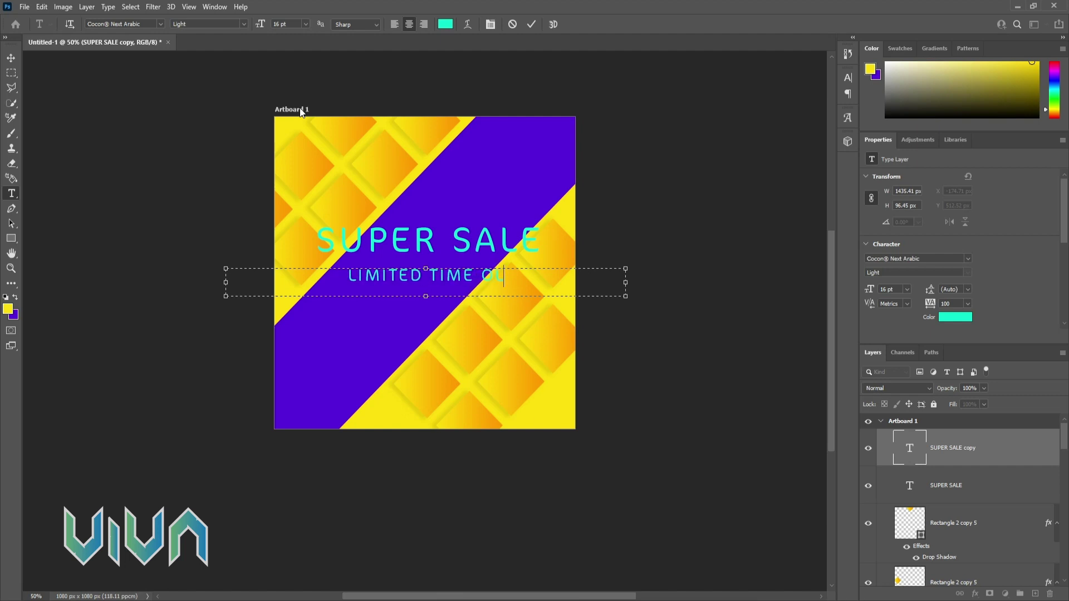
pyautogui.press('BackSpace')
pyautogui.write('NLY')
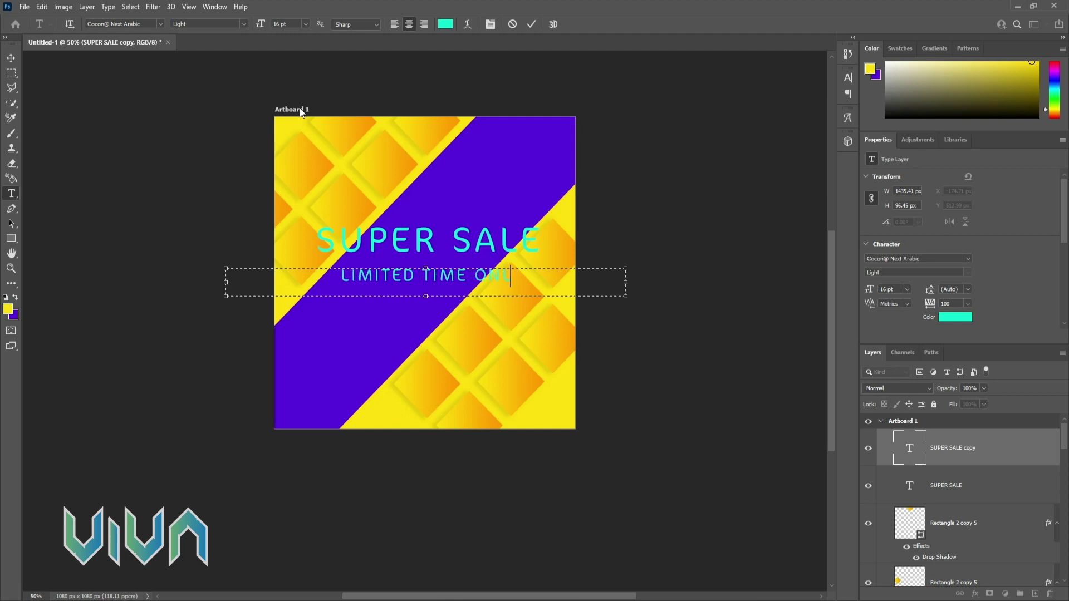
pyautogui.click(11, 59)
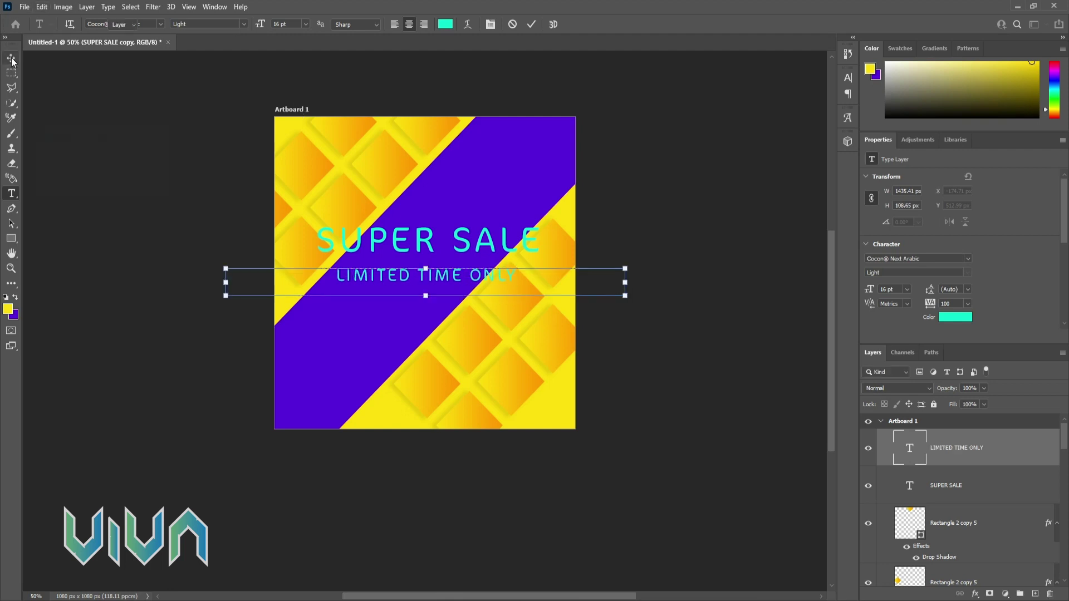
# Step: Change the LIMITED TIME ONLY text colour to white
pyautogui.click(12, 211)
pyautogui.click(11, 194)
pyautogui.click(447, 25)
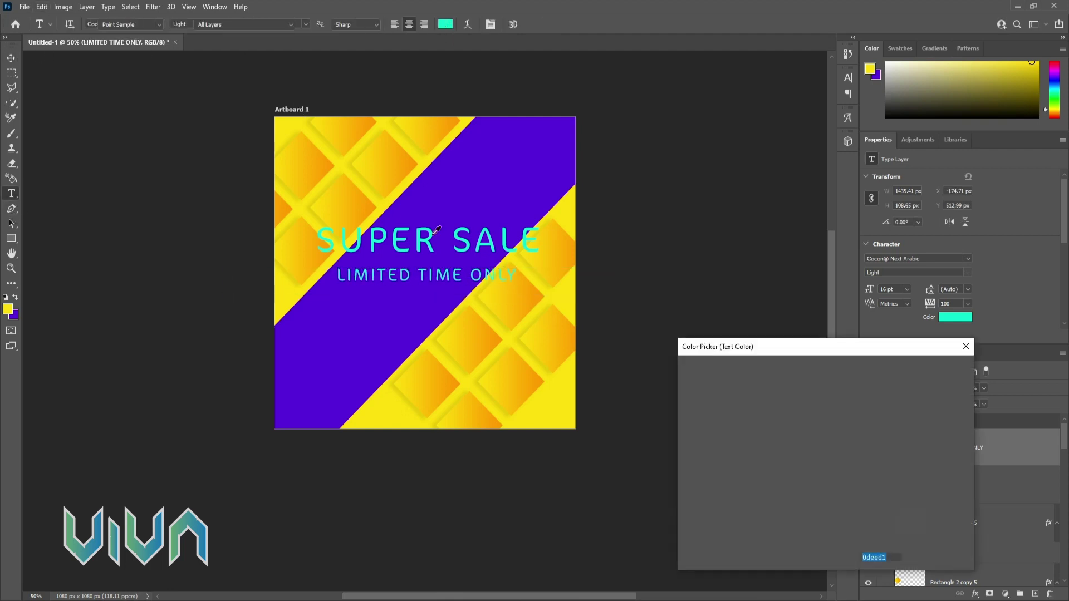
pyautogui.moveTo(699, 386); pyautogui.dragTo(603, 306)
pyautogui.click(936, 369)
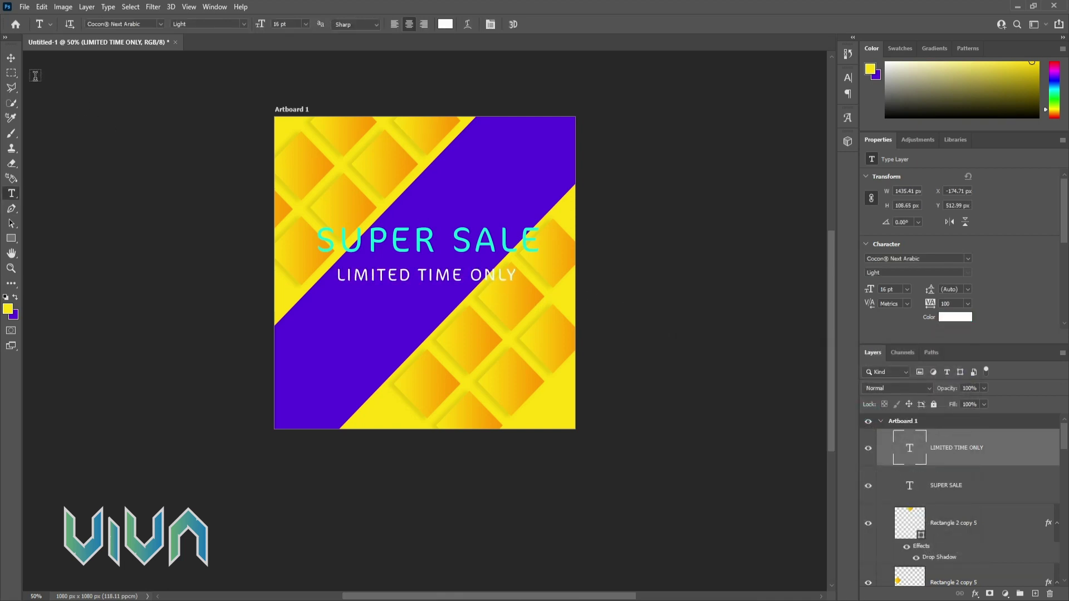
pyautogui.click(12, 59)
# Step: Set the tracking of the LIMITED TIME ONLY text to 255
pyautogui.click(846, 99)
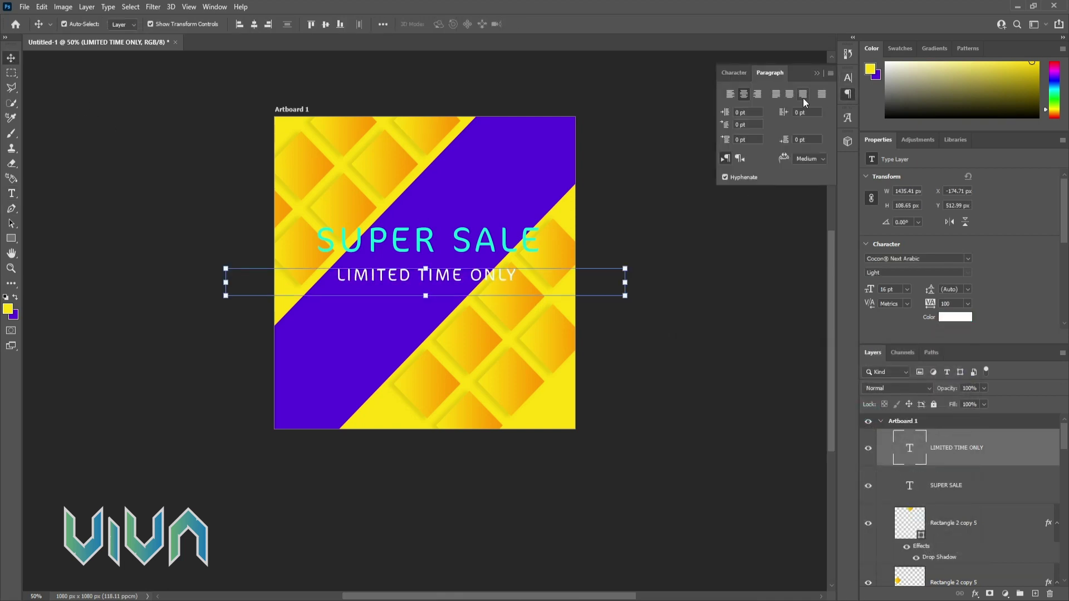
pyautogui.click(736, 74)
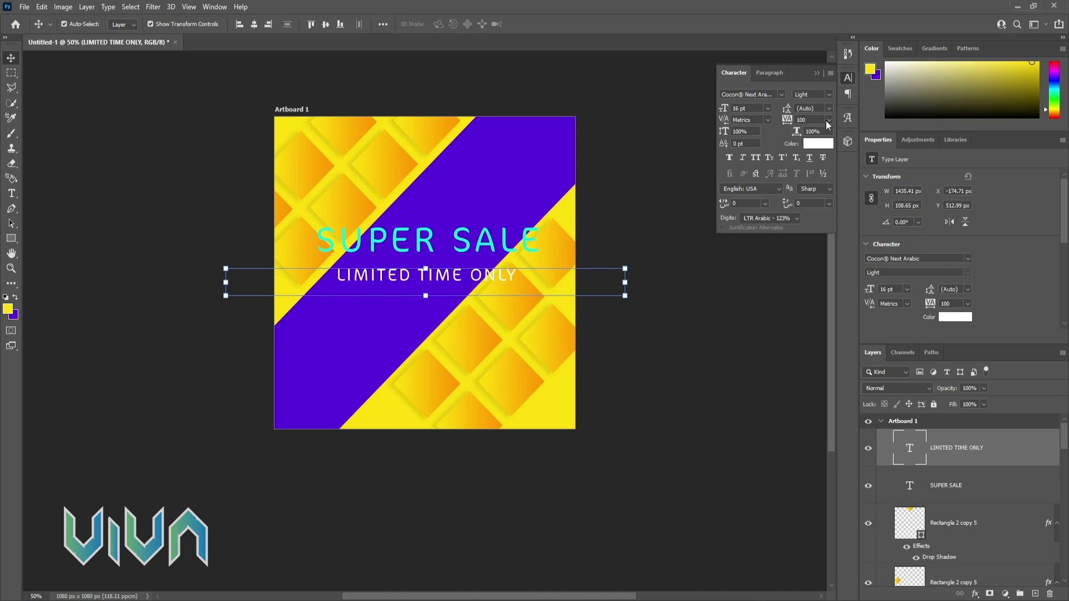
pyautogui.click(828, 120)
pyautogui.click(810, 256)
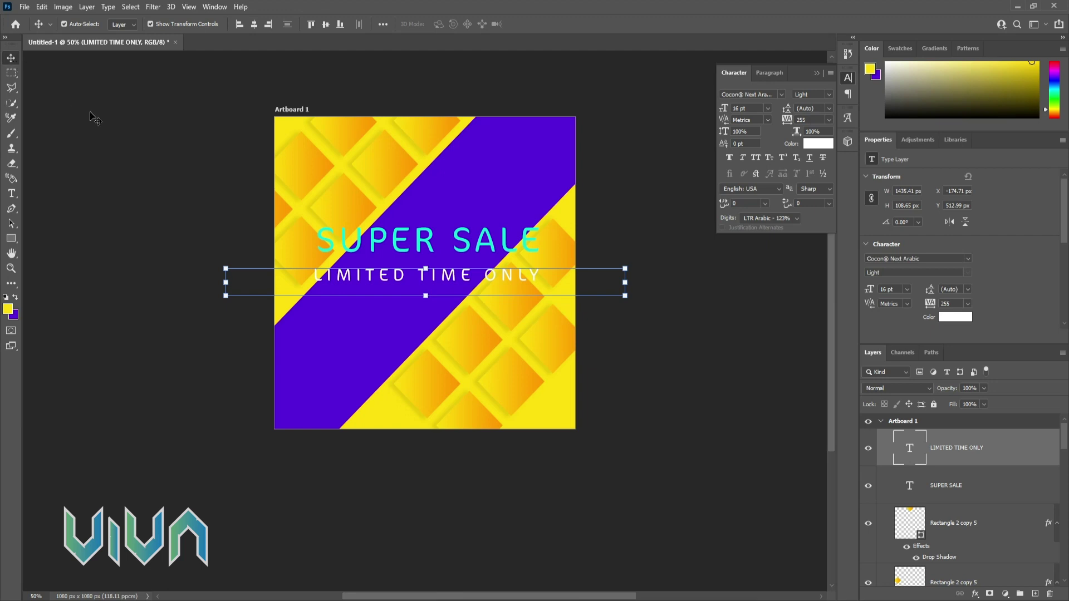
# Step: Rotate both text lines together by -45° and position them along the middle of the purple band
pyautogui.keyDown('shift'); pyautogui.click(959, 488); pyautogui.keyUp('shift')
pyautogui.moveTo(636, 221); pyautogui.dragTo(541, 104)
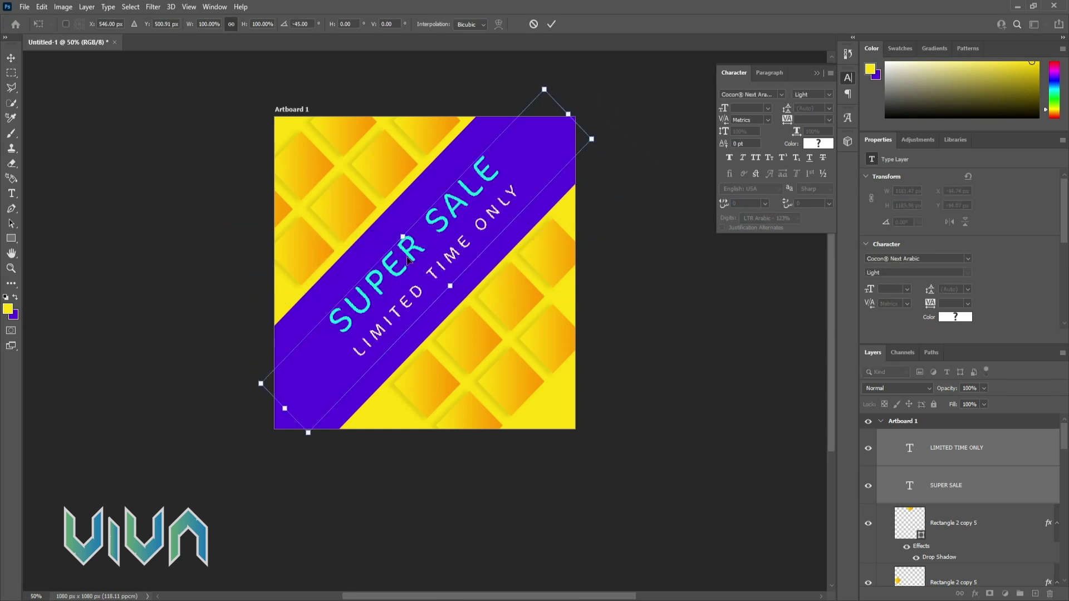
pyautogui.moveTo(408, 258); pyautogui.dragTo(411, 264)
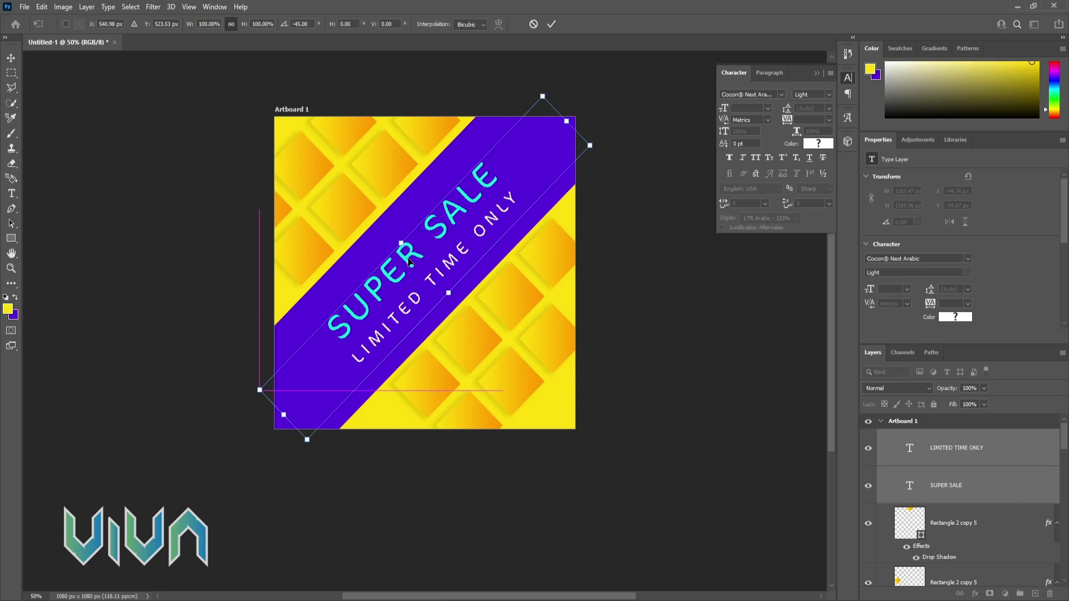
pyautogui.click(12, 59)
# Step: Enlarge the SUPER SALE text to about 36 pt and reposition it above LIMITED TIME ONLY within the purple band
pyautogui.click(379, 260)
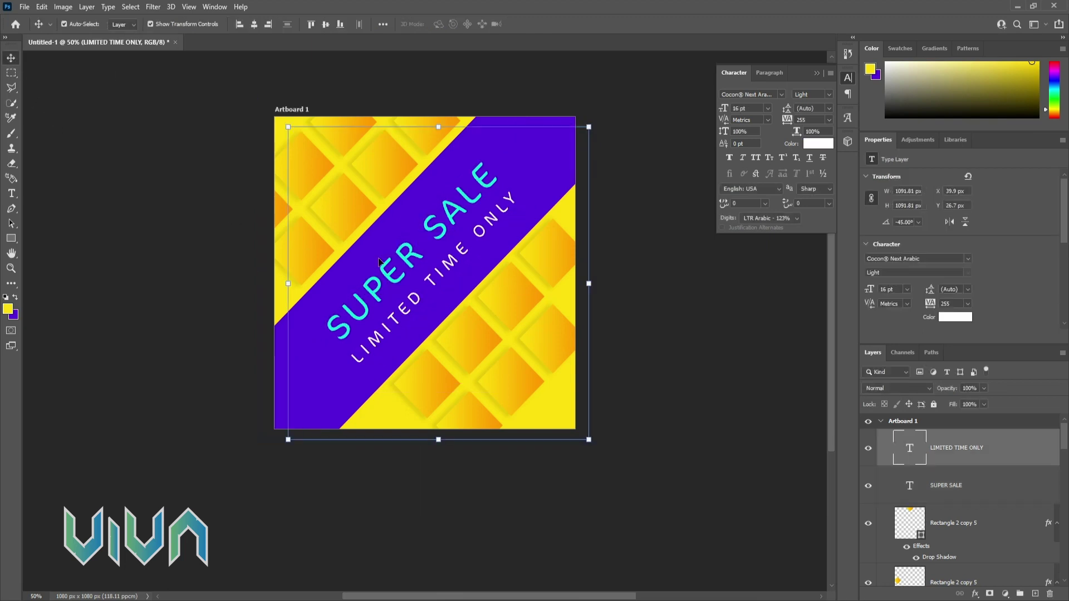
pyautogui.click(897, 492)
pyautogui.moveTo(253, 93); pyautogui.dragTo(220, 77)
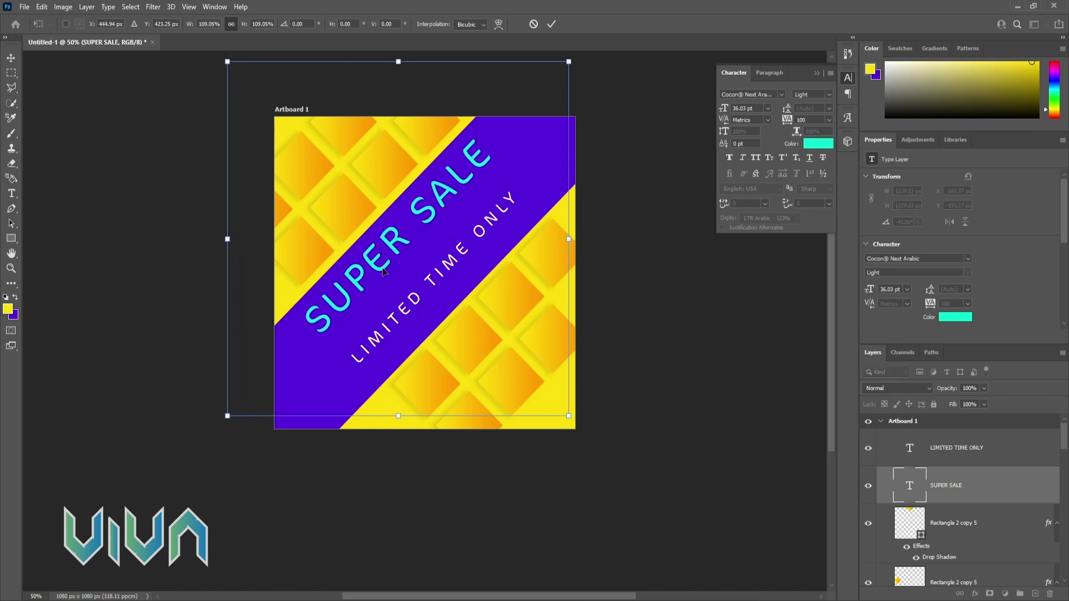
pyautogui.moveTo(383, 271); pyautogui.dragTo(387, 279)
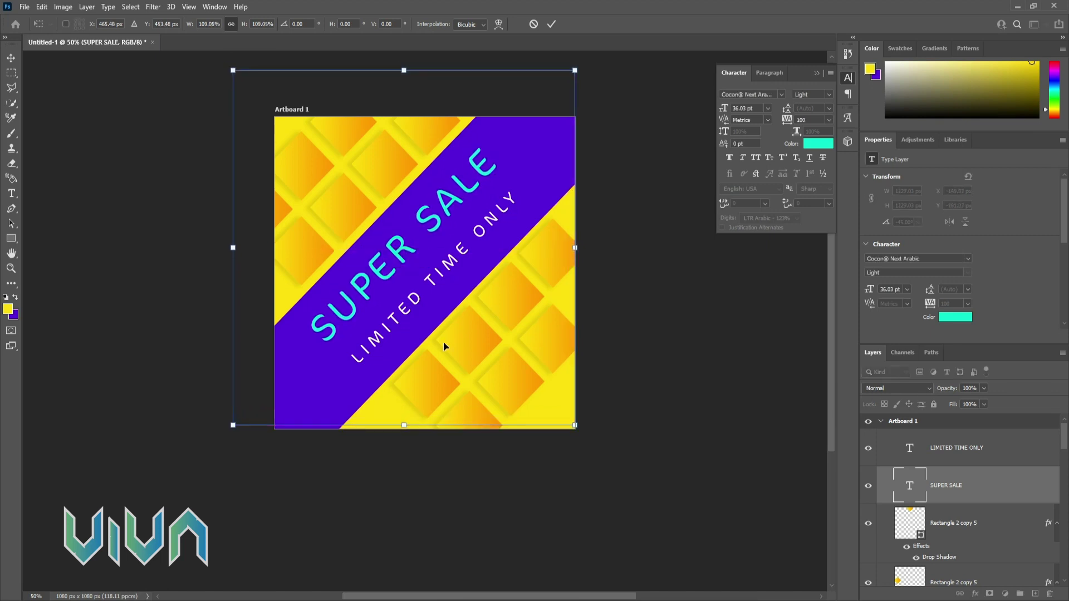
pyautogui.press('Return')
# Step: Set the tracking of the LIMITED TIME ONLY text to 280
pyautogui.click(430, 282)
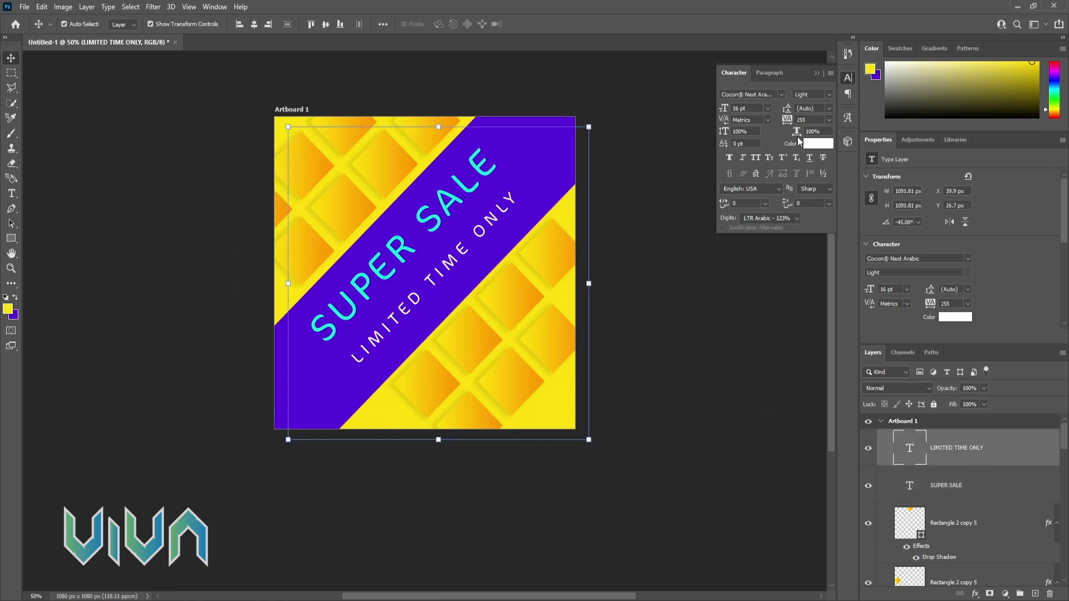
pyautogui.write('280')
pyautogui.press('Return')
# Step: Nudge the LIMITED TIME ONLY text 22 px to the left so it sits centred under SUPER SALE
pyautogui.moveTo(455, 260); pyautogui.dragTo(455, 260)
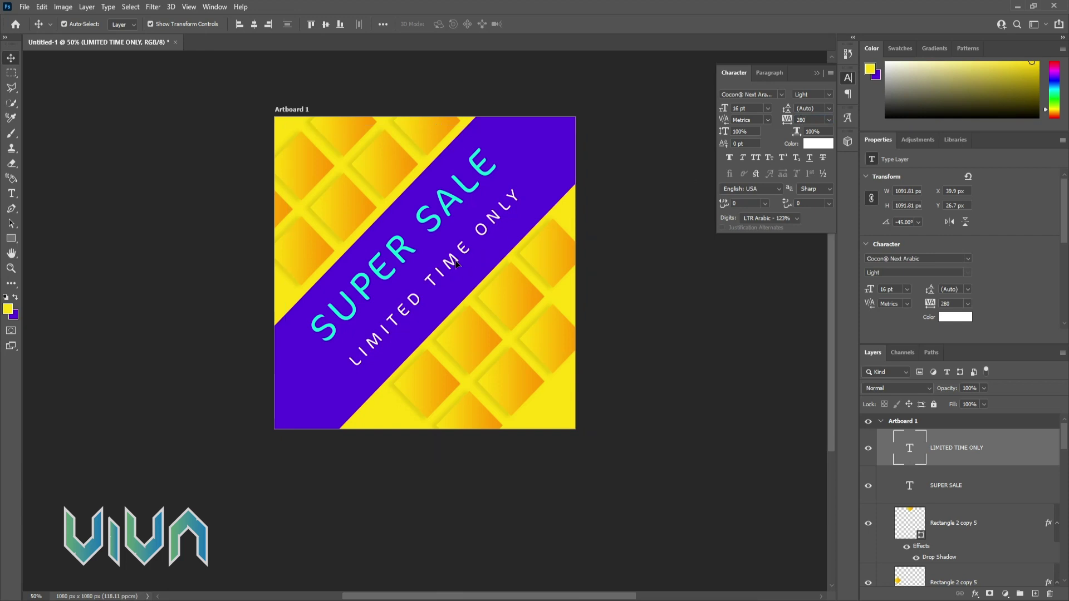
pyautogui.press('Left')
pyautogui.press('Left')
pyautogui.press('Left')
pyautogui.press('Left')
pyautogui.press('Left')
pyautogui.press('Left')
pyautogui.press('Left')
pyautogui.press('Left')
pyautogui.press('Left')
pyautogui.press('Left')
pyautogui.press('Left')
pyautogui.press('Left')
pyautogui.press('Left')
pyautogui.press('Left')
pyautogui.press('Left')
pyautogui.press('Left')
pyautogui.press('Left')
pyautogui.press('Left')
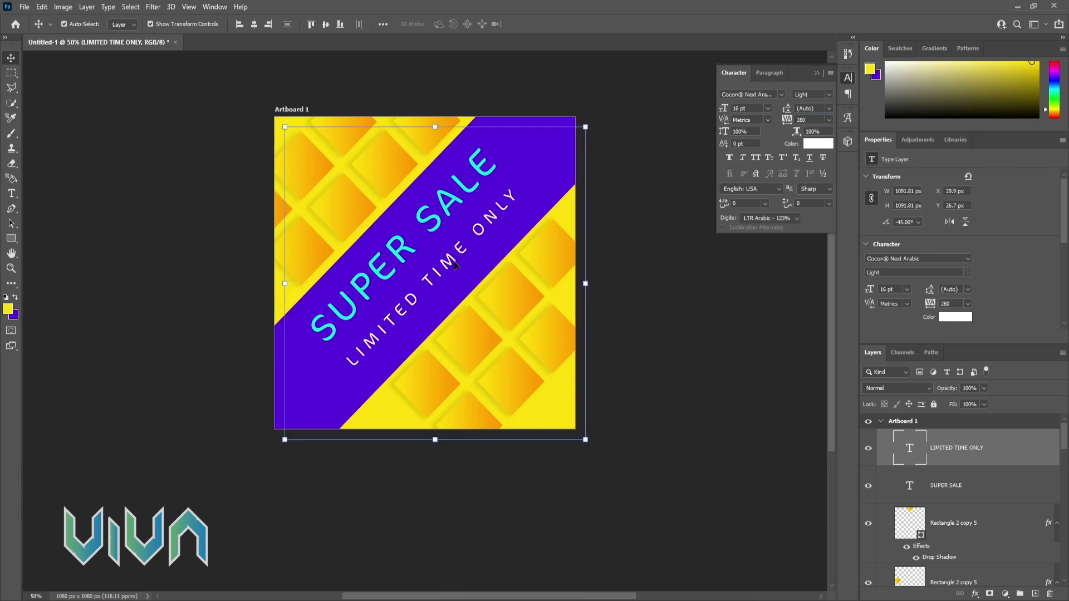
pyautogui.press('Left')
pyautogui.press('Left')
pyautogui.press('Left')
pyautogui.press('Left')
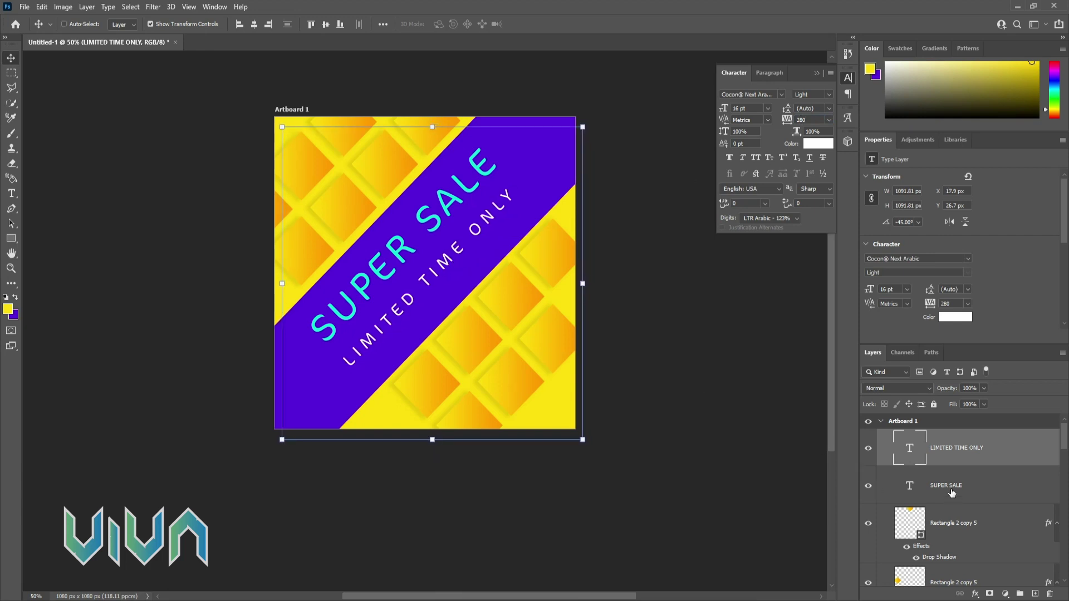
# Step: Shift both text lines together slightly down and left to centre them within the purple band
pyautogui.keyDown('ctrl'); pyautogui.click(951, 492); pyautogui.keyUp('ctrl')
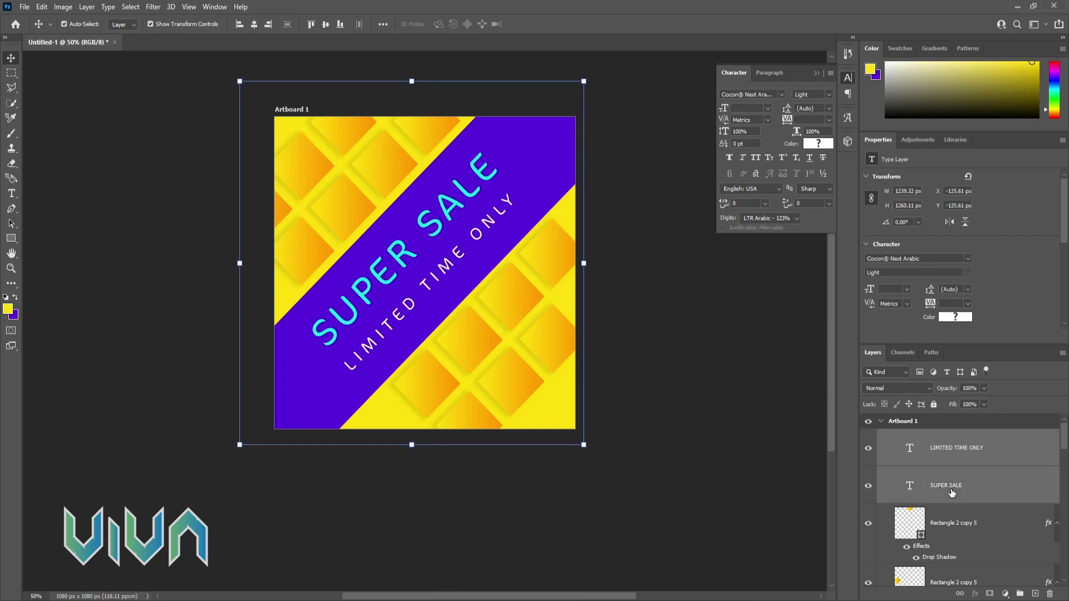
pyautogui.press('Down')
pyautogui.press('Down')
pyautogui.press('Left')
pyautogui.press('Left')
pyautogui.press('Left')
pyautogui.press('Left')
pyautogui.press('Left')
pyautogui.press('Left')
pyautogui.press('Down')
pyautogui.press('Down')
pyautogui.press('Down')
pyautogui.press('Down')
pyautogui.press('Down')
pyautogui.press('Down')
pyautogui.press('Down')
pyautogui.press('Down')
pyautogui.press('Down')
pyautogui.press('Down')
pyautogui.press('Down')
pyautogui.press('Down')
pyautogui.press('Down')
pyautogui.press('Down')
pyautogui.press('Down')
pyautogui.press('Down')
pyautogui.press('Down')
pyautogui.press('Down')
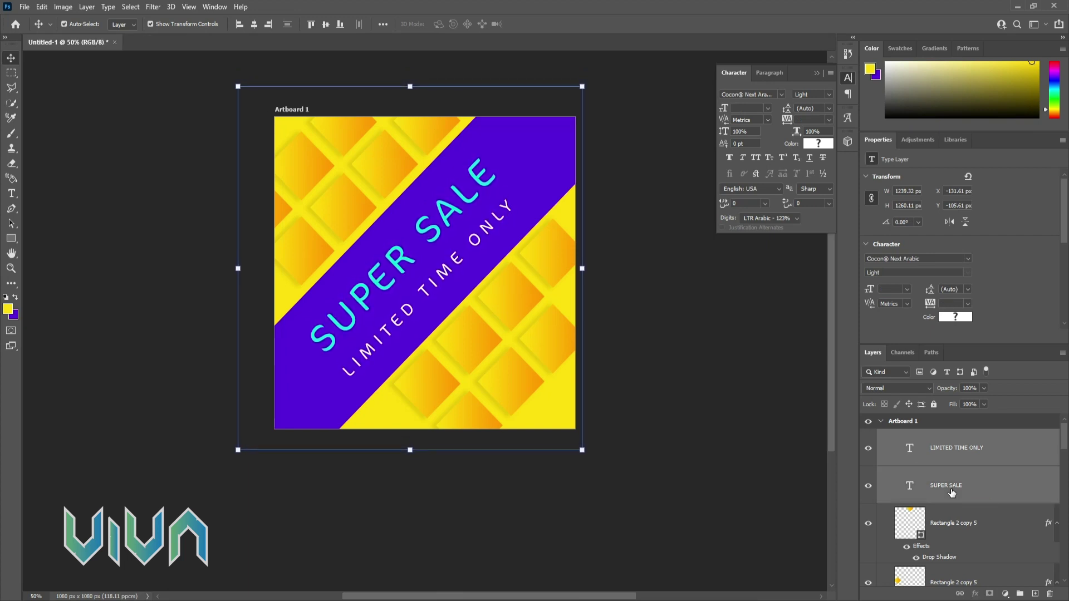
pyautogui.press('Down')
pyautogui.press('Down')
pyautogui.click(689, 353)
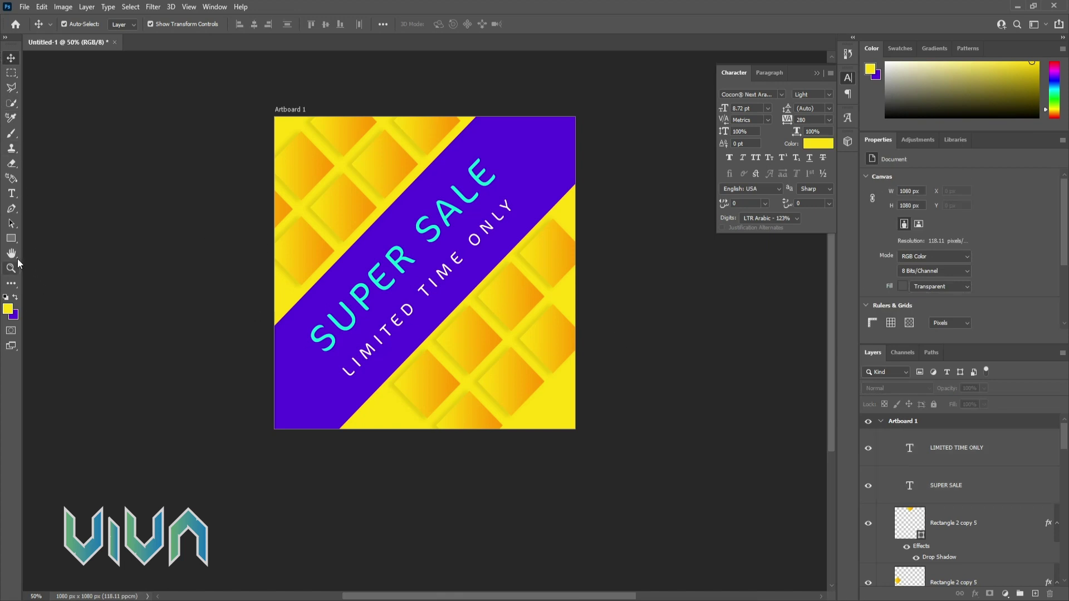
# Step: Draw a yellow 400 px circle on the empty canvas beside the artboard's lower-right corner
pyautogui.rightClick(11, 238)
pyautogui.click(56, 246)
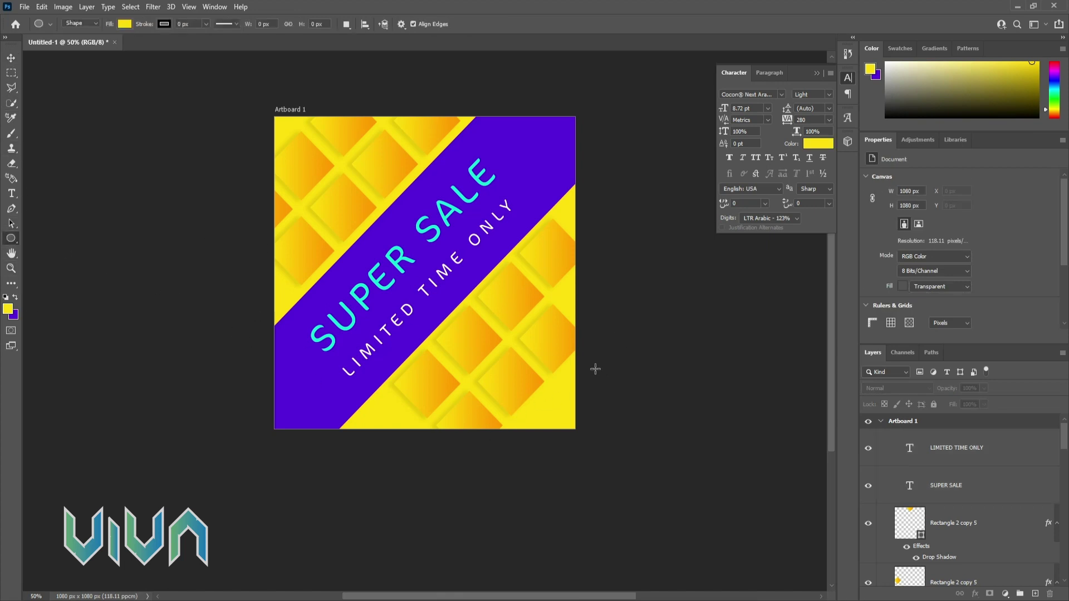
pyautogui.moveTo(604, 363); pyautogui.dragTo(725, 479)
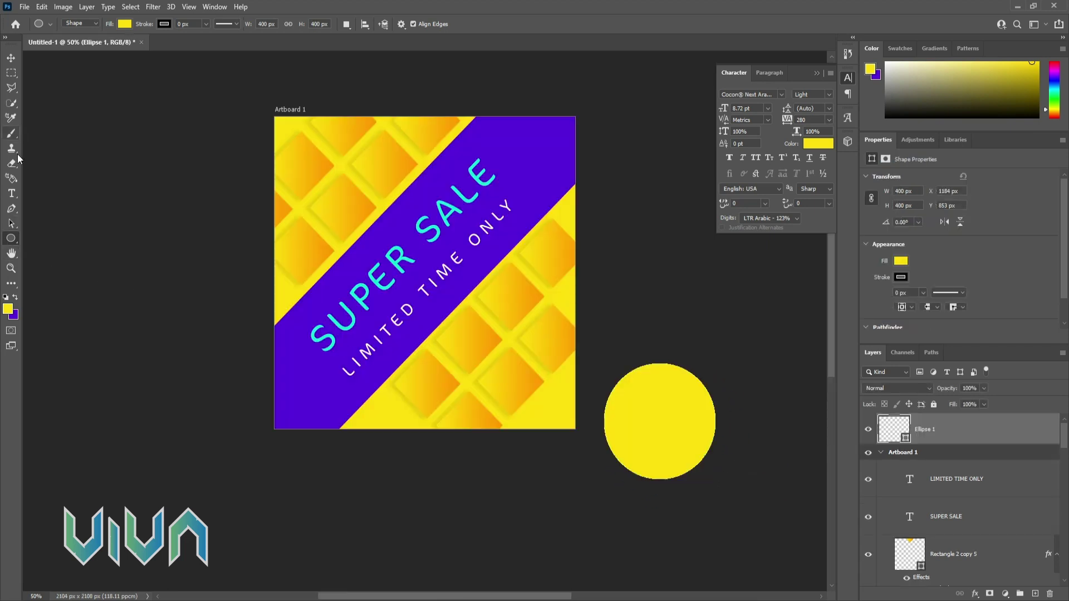
# Step: Draw a thin horizontal rectangle of about 412 × 14 px across the circle's upper part and fill it with magenta
pyautogui.rightClick(11, 239)
pyautogui.click(43, 236)
pyautogui.moveTo(713, 382)
pyautogui.mouseDown()
pyautogui.moveTo(603, 384)
pyautogui.moveTo(718, 383)
pyautogui.mouseUp()
pyautogui.hotkey('ctrl', 'z')
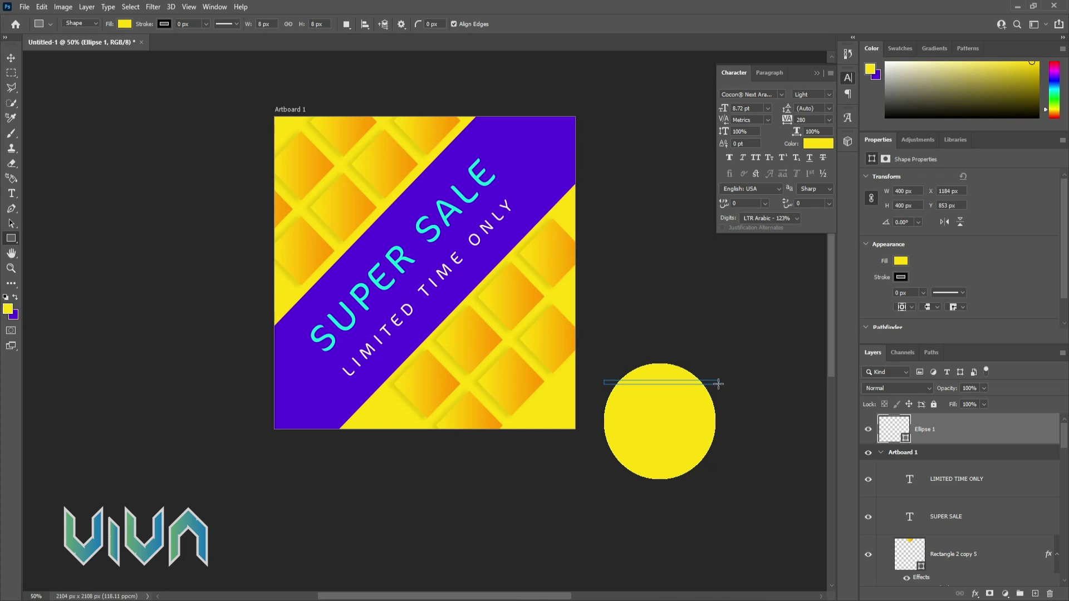
pyautogui.click(128, 24)
pyautogui.click(109, 85)
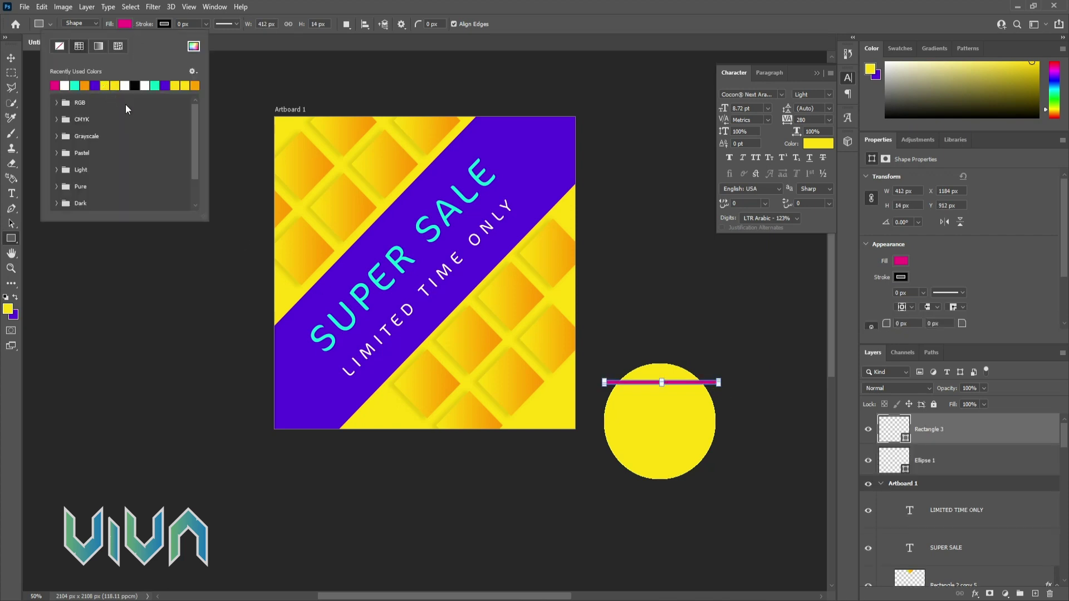
# Step: Move the magenta bar up 40 px, close to the circle's top edge
pyautogui.click(11, 58)
pyautogui.hotkey('shift', 'Up')
pyautogui.hotkey('shift', 'Up')
pyautogui.hotkey('shift', 'Up')
pyautogui.hotkey('shift', 'Up')
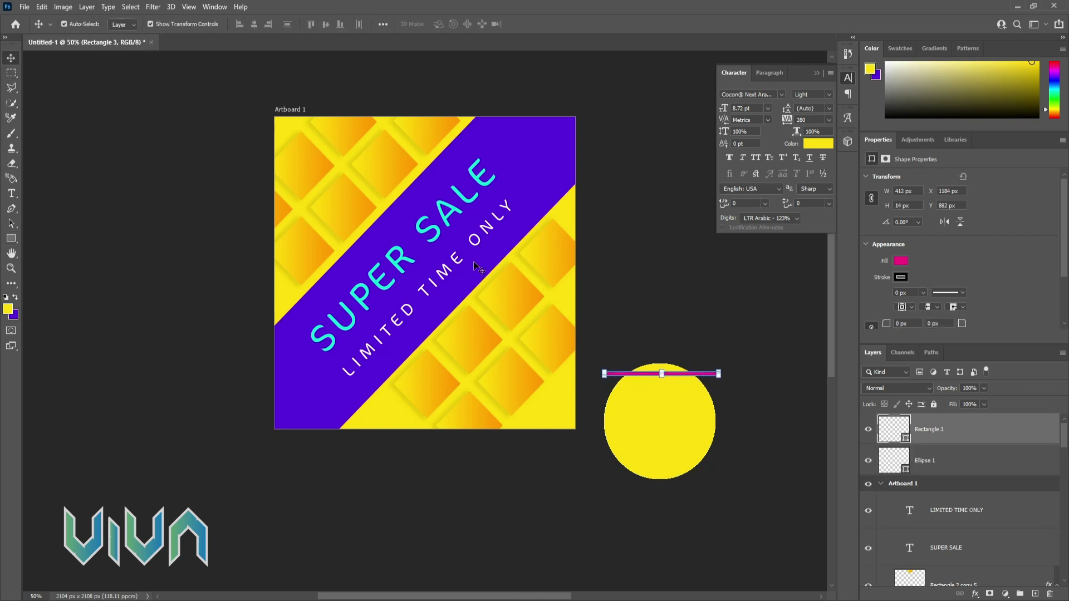
# Step: Duplicate the magenta bar downwards at equal spacing until 18 bars stripe the circle from its top to its bottom
pyautogui.hotkey('ctrl', '+')
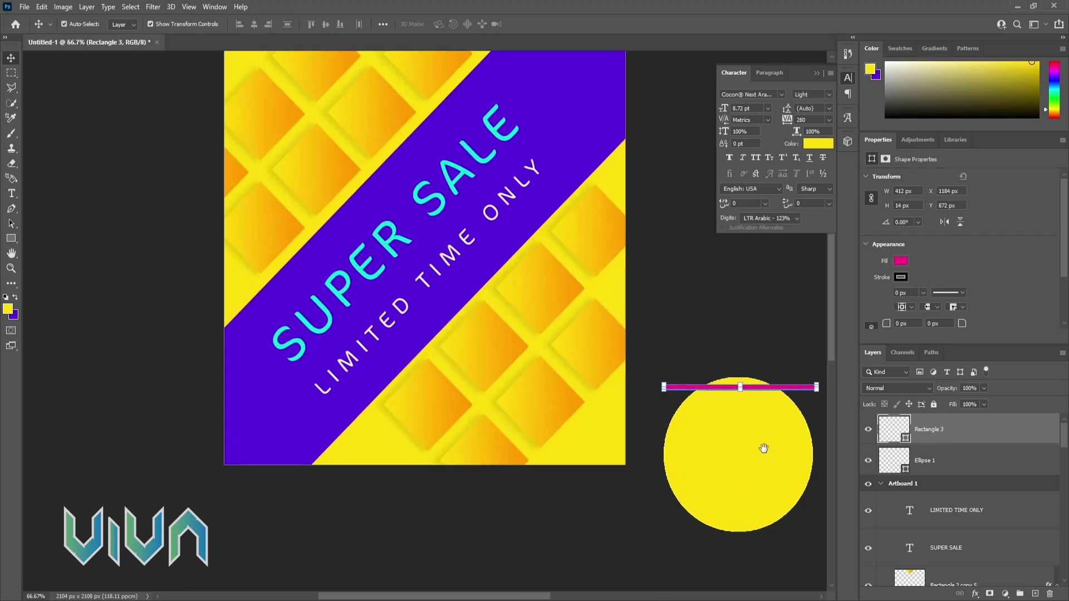
pyautogui.moveTo(764, 447); pyautogui.dragTo(564, 352)
pyautogui.hotkey('ctrl', '+')
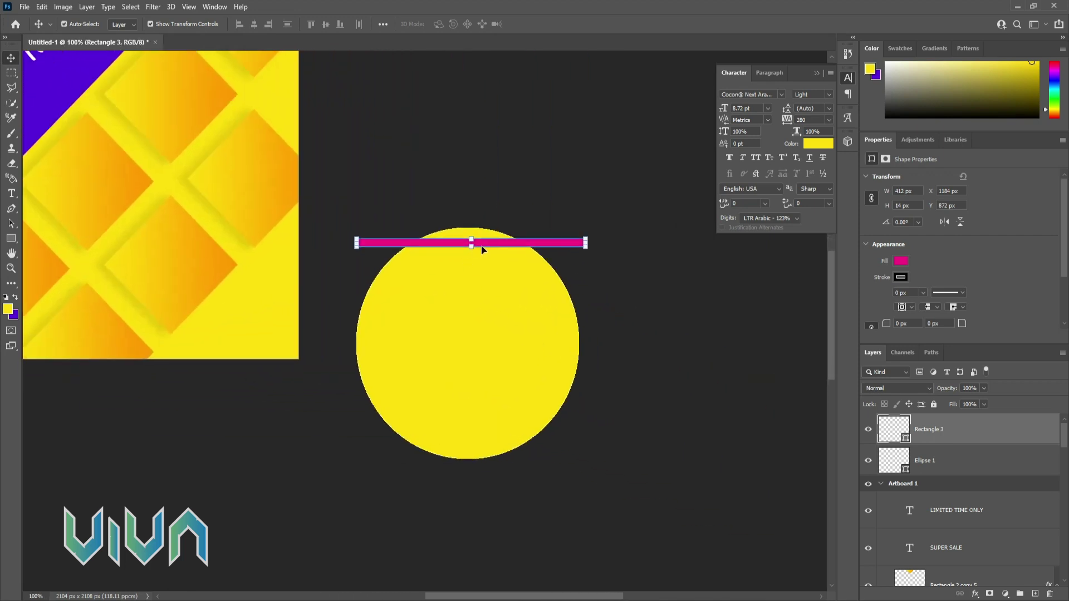
pyautogui.moveTo(492, 243); pyautogui.dragTo(494, 269)
pyautogui.moveTo(616, 234); pyautogui.dragTo(576, 452)
pyautogui.hotkey('ctrl', 't')
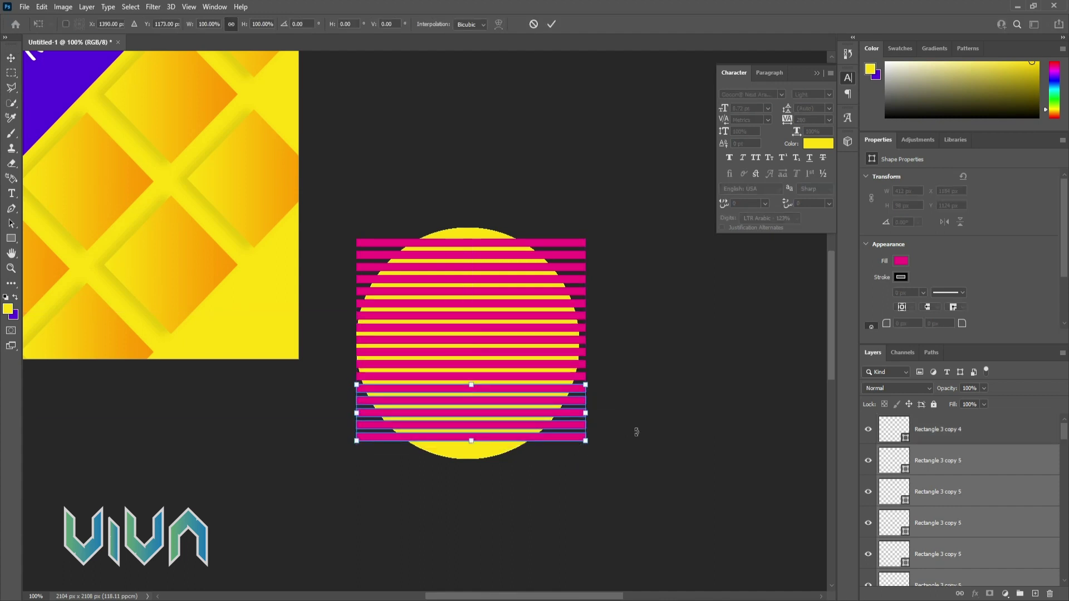
pyautogui.click(11, 58)
pyautogui.click(562, 446)
pyautogui.click(562, 439)
pyautogui.moveTo(562, 438); pyautogui.dragTo(562, 460)
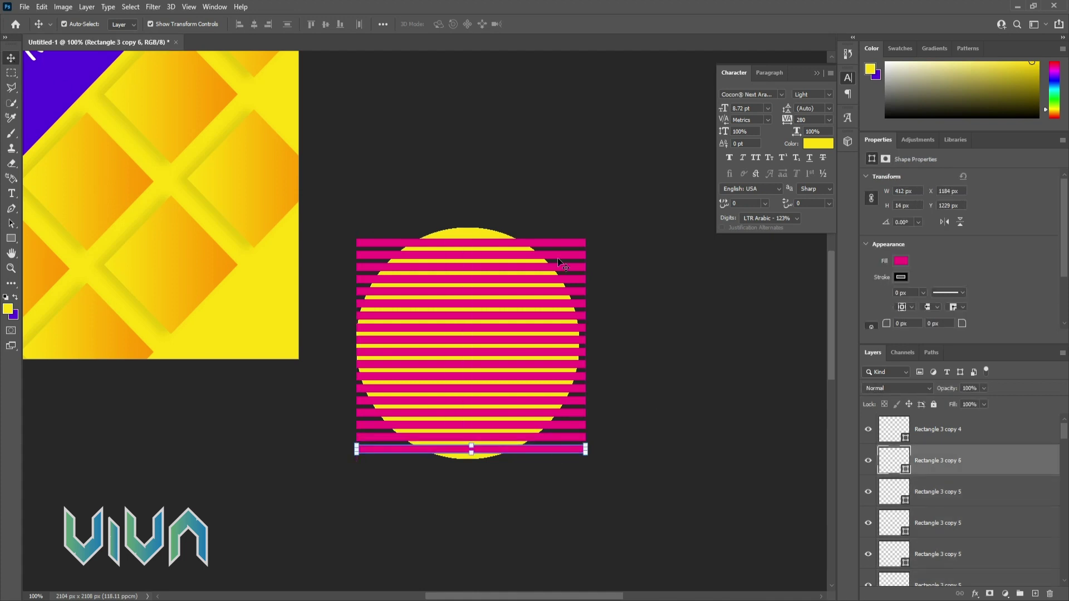
# Step: Select all the magenta bars and merge them into a single shape layer
pyautogui.moveTo(615, 227); pyautogui.dragTo(582, 456)
pyautogui.scroll(-5, 935, 509)
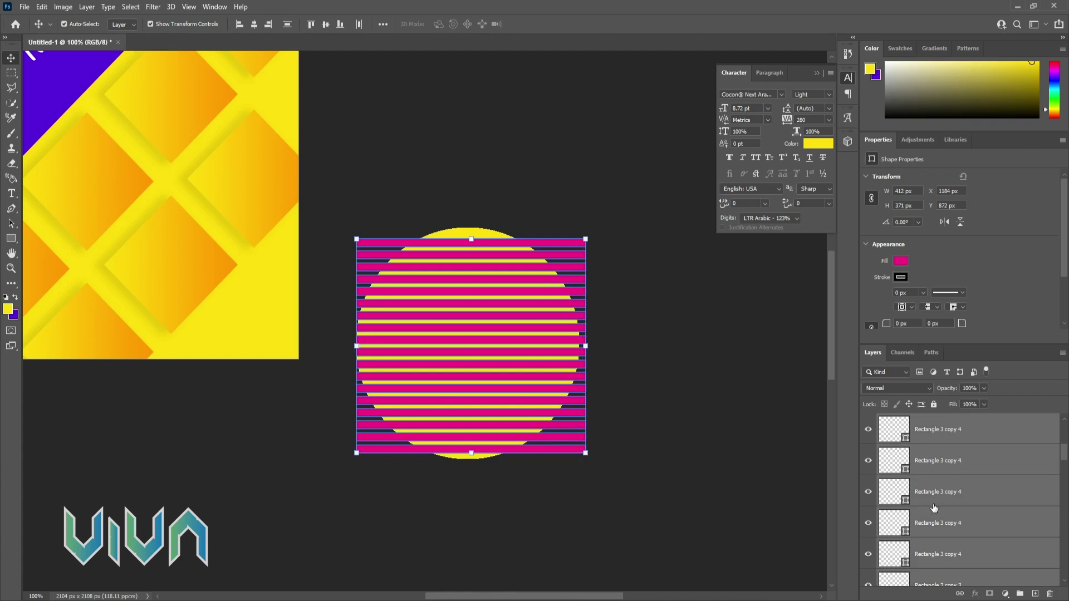
pyautogui.click(46, 9)
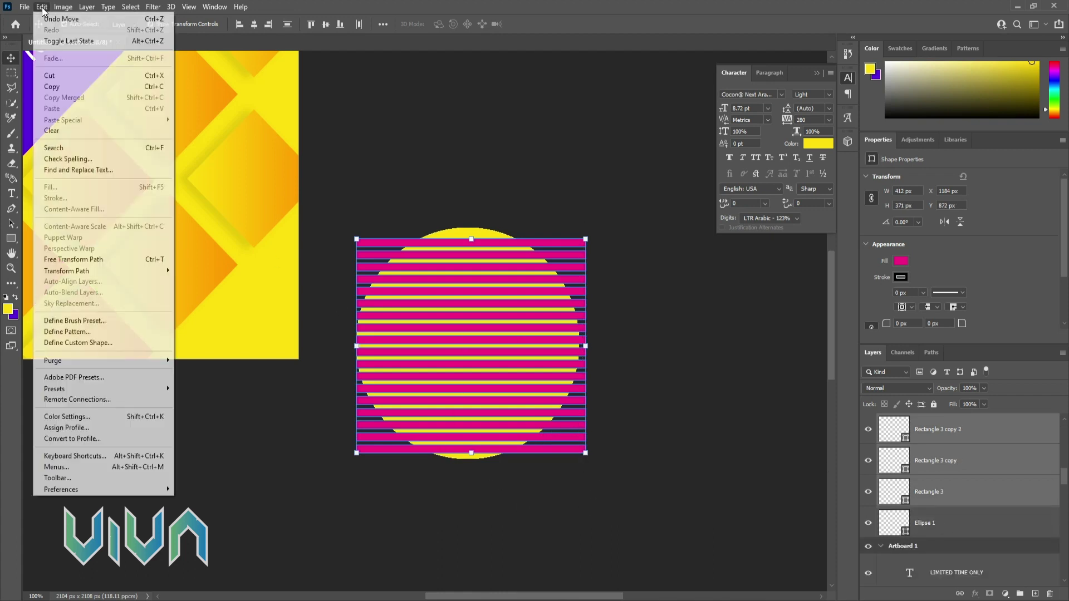
pyautogui.moveTo(86, 8)
pyautogui.click(174, 424)
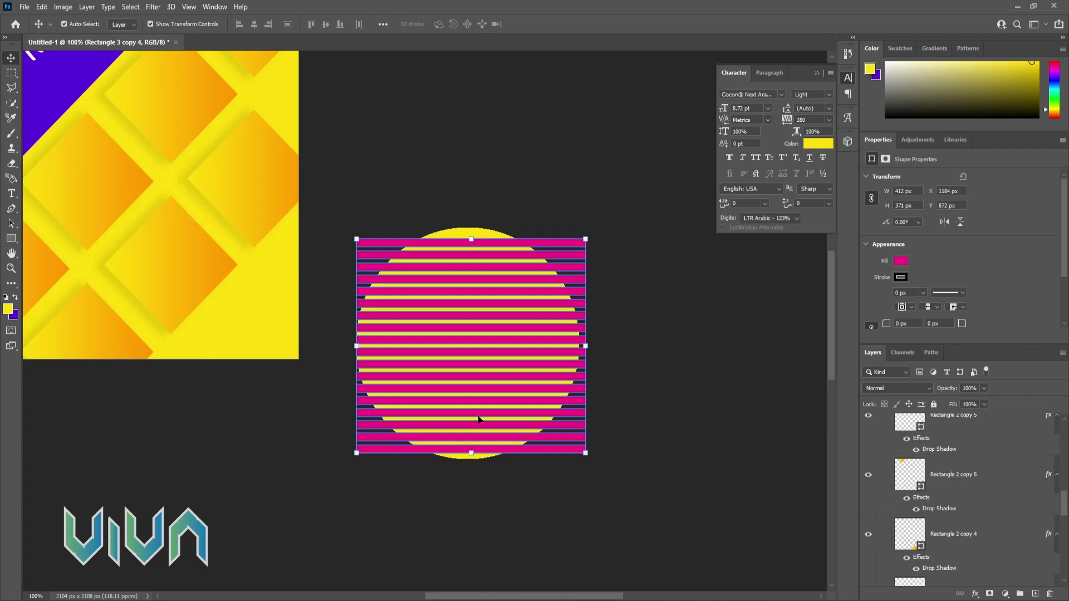
# Step: Clip the merged stripes layer to the circle with a clipping mask
pyautogui.scroll(5, 956, 477)
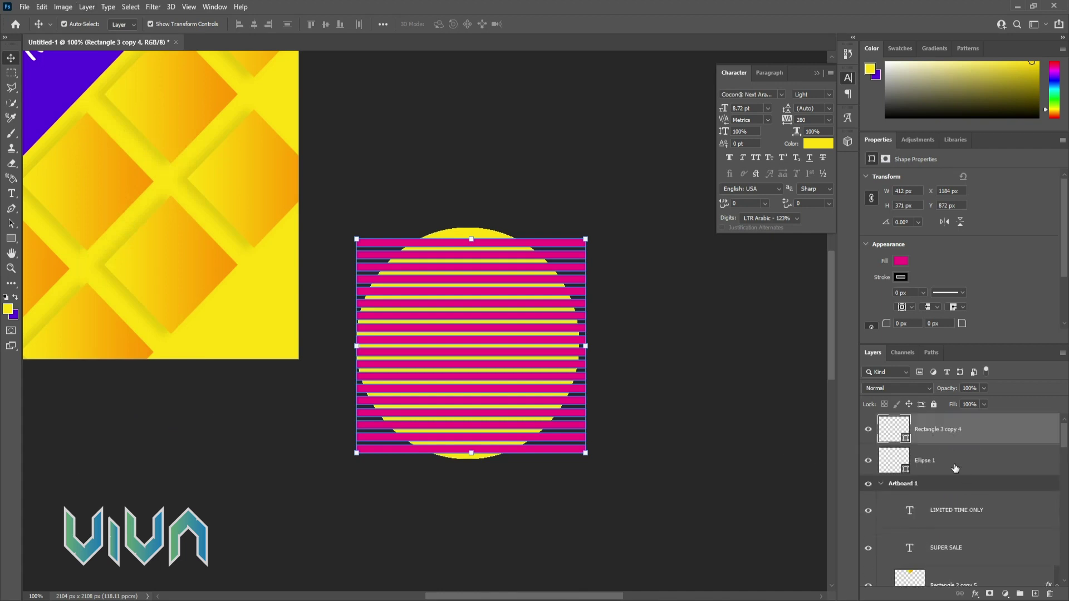
pyautogui.click(953, 468)
pyautogui.rightClick(950, 433)
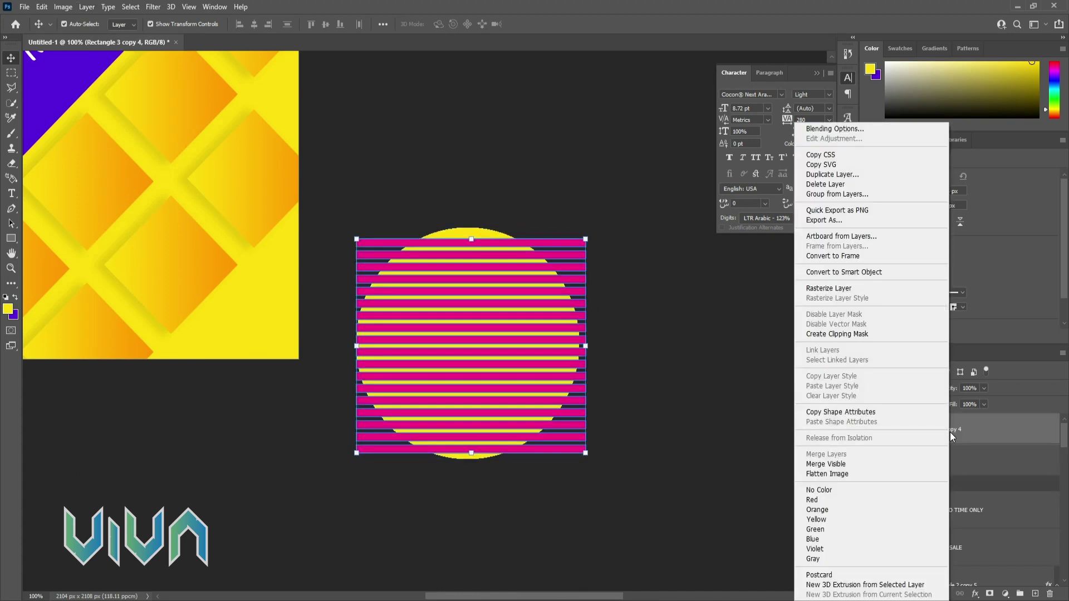
pyautogui.click(857, 334)
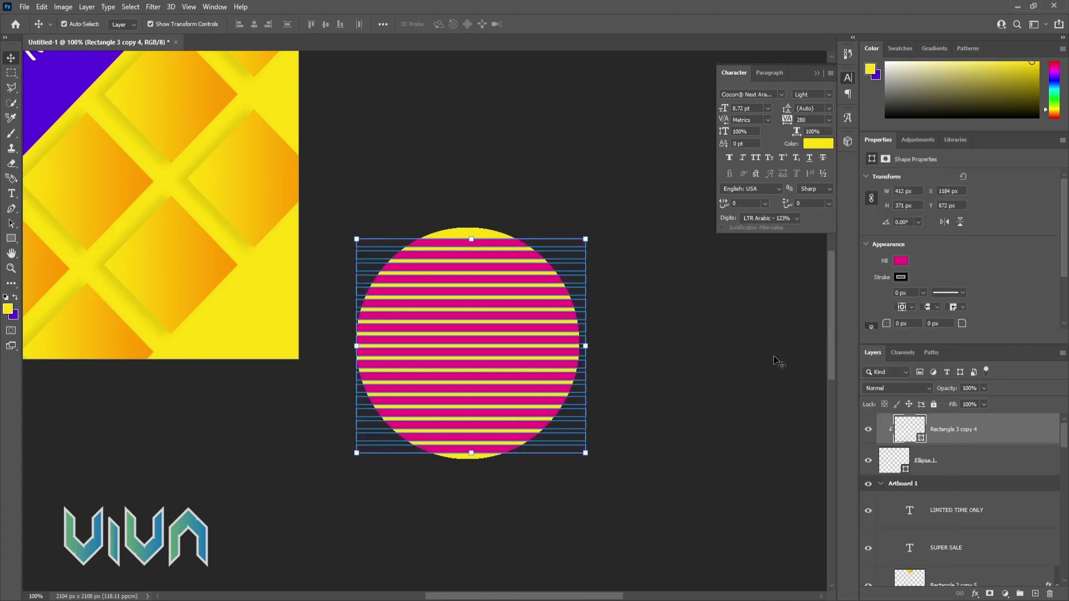
# Step: Add a layer mask to the circle, fill a selection of the stripes with black in it, and clear the selection
pyautogui.click(944, 466)
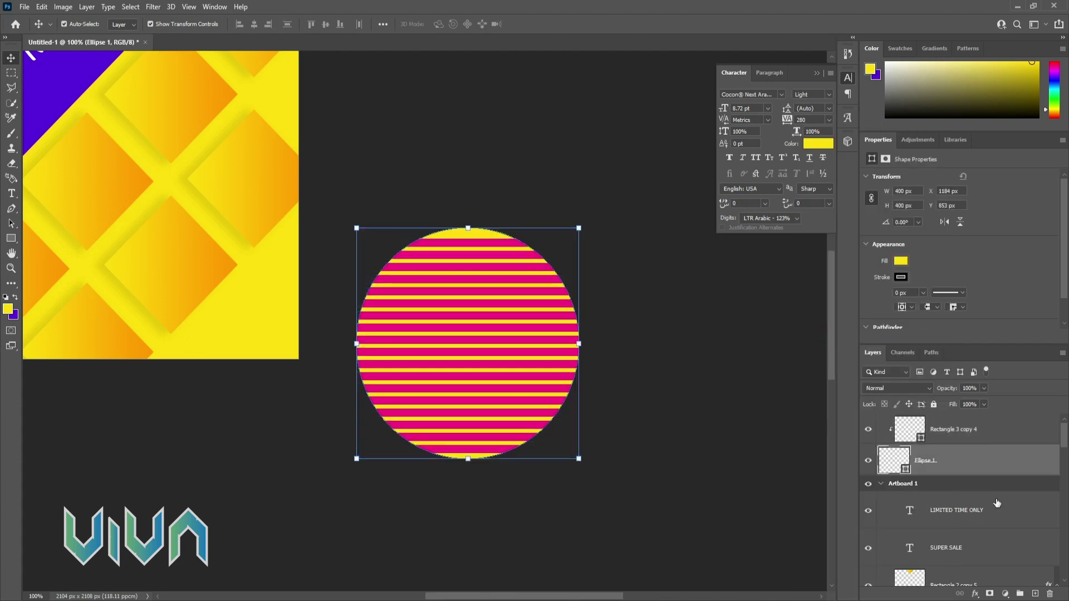
pyautogui.click(988, 592)
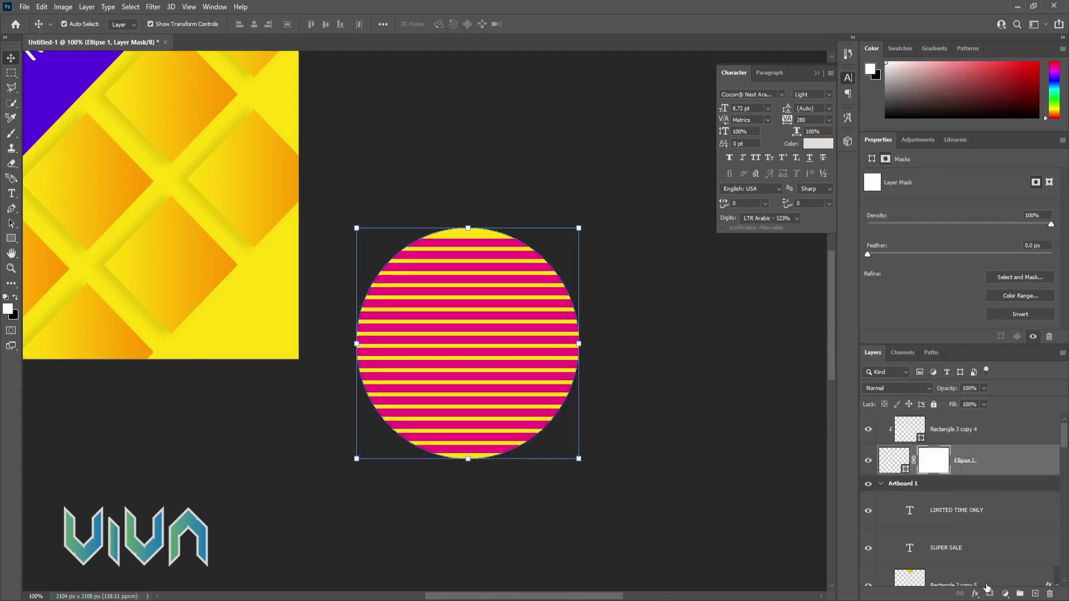
pyautogui.click(969, 439)
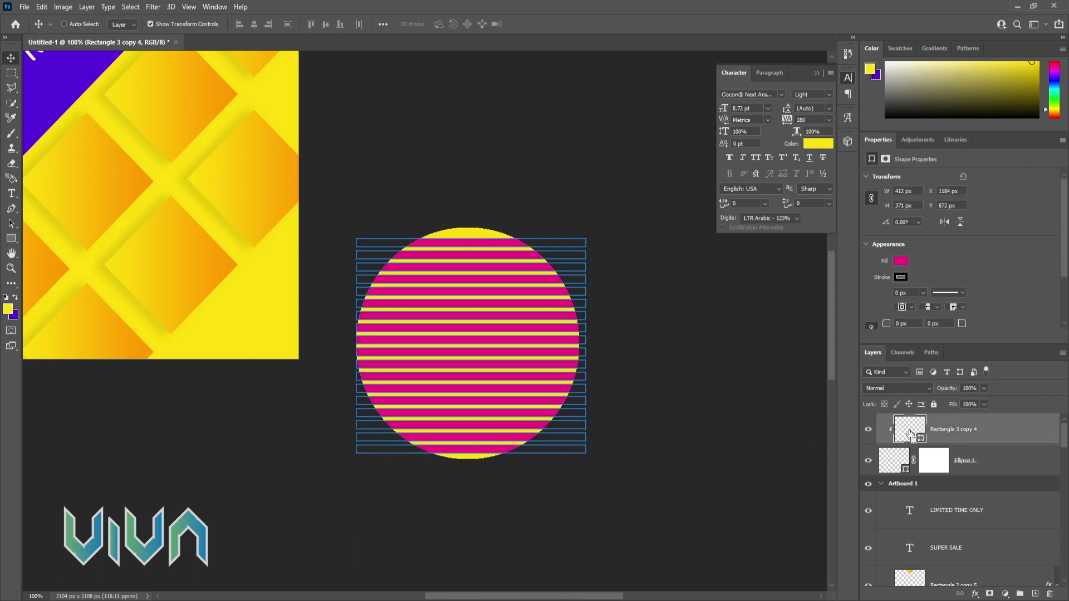
pyautogui.keyDown('ctrl'); pyautogui.click(910, 435); pyautogui.keyUp('ctrl')
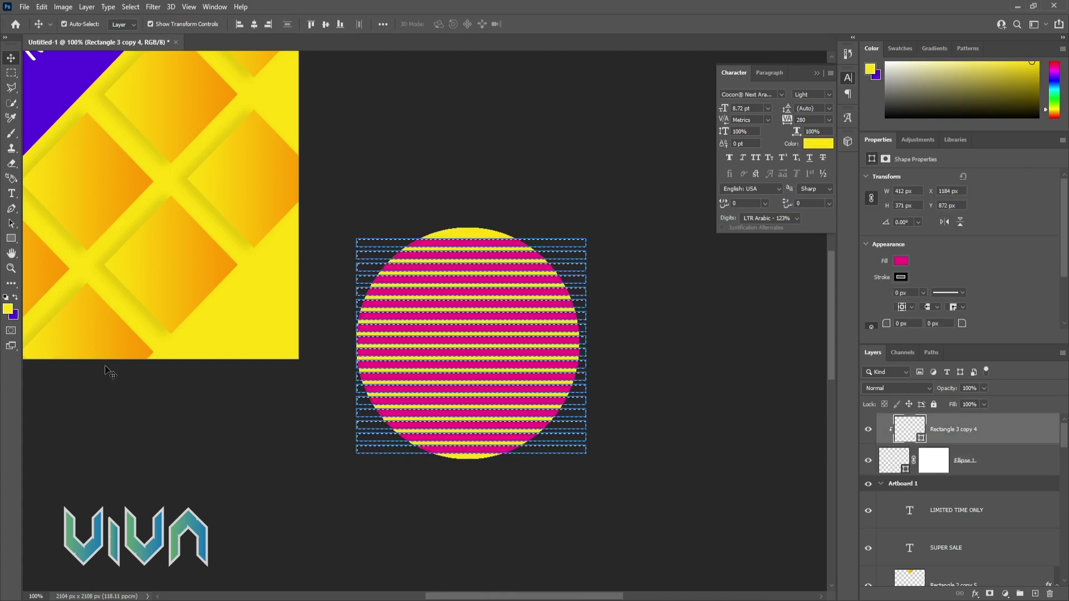
pyautogui.click(927, 467)
pyautogui.hotkey('ctrl', 'BackSpace')
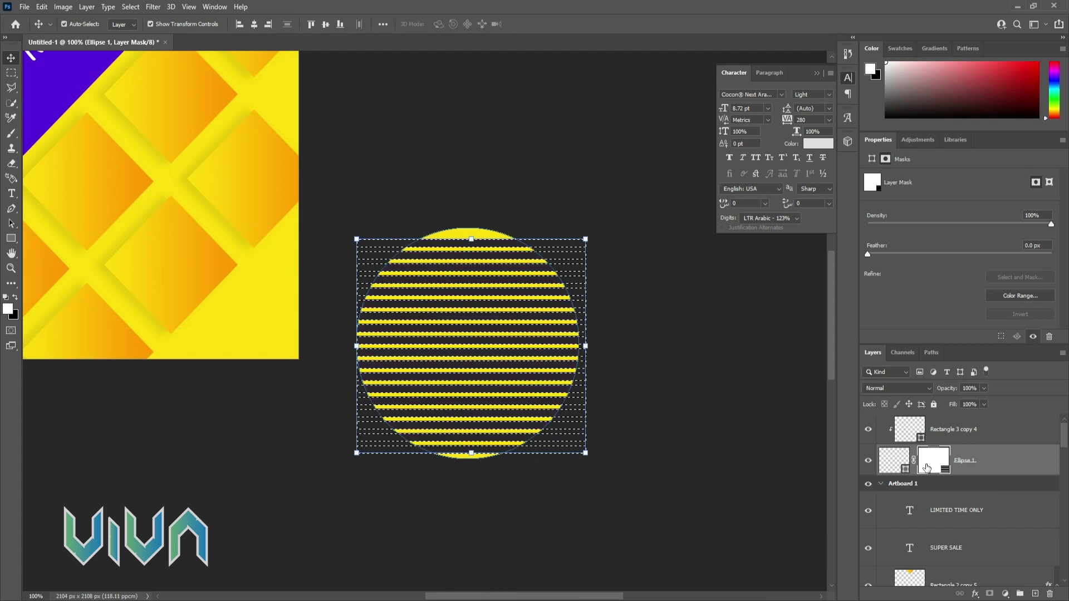
pyautogui.click(329, 114)
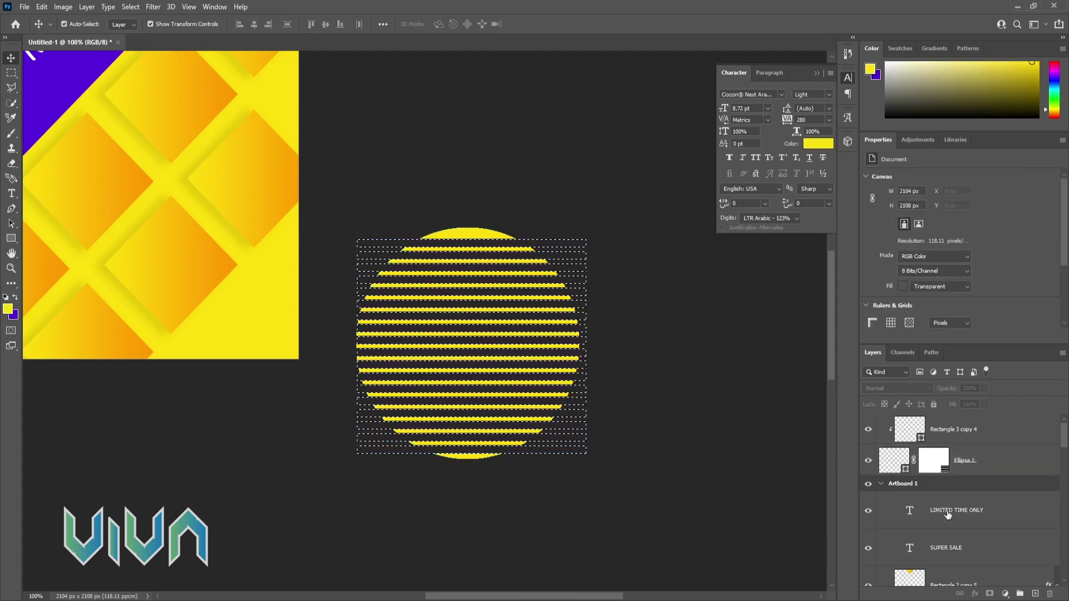
pyautogui.click(893, 462)
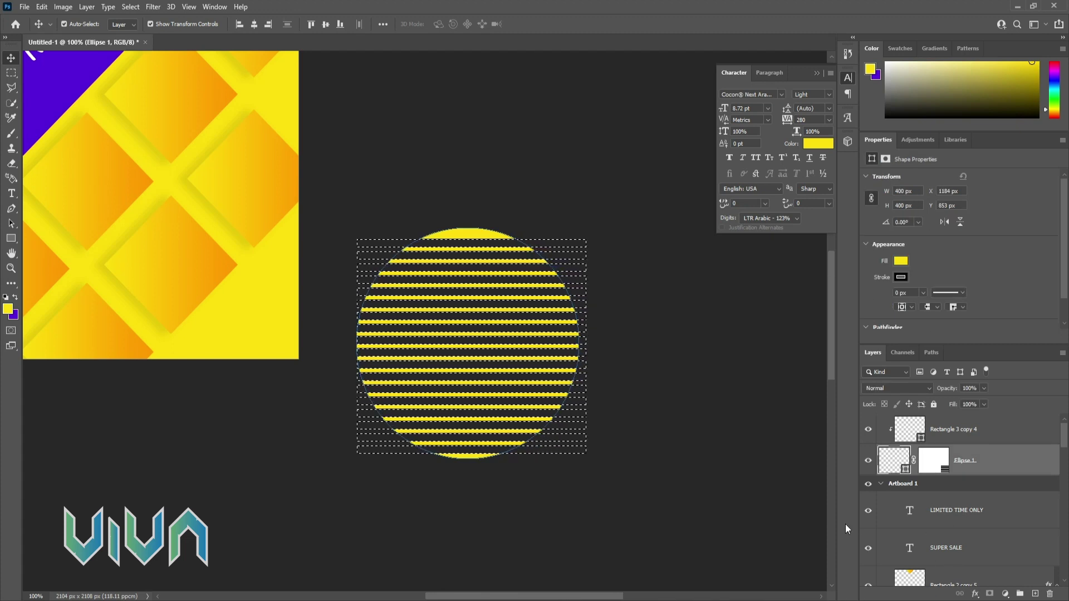
pyautogui.hotkey('ctrl', 'd')
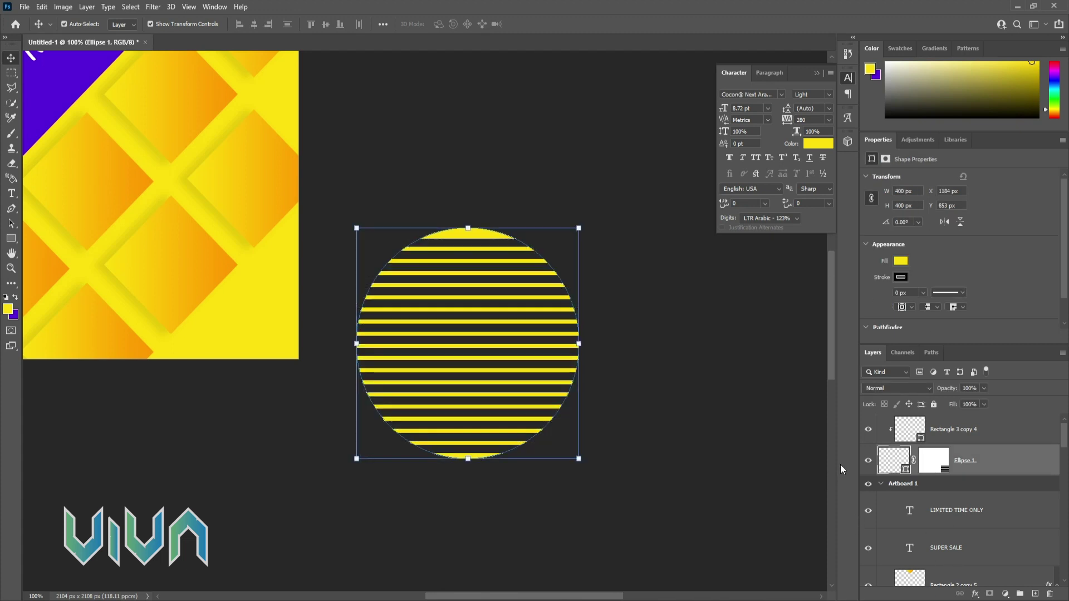
# Step: Change the fill of the striped circle to magenta
pyautogui.click(900, 261)
pyautogui.click(873, 322)
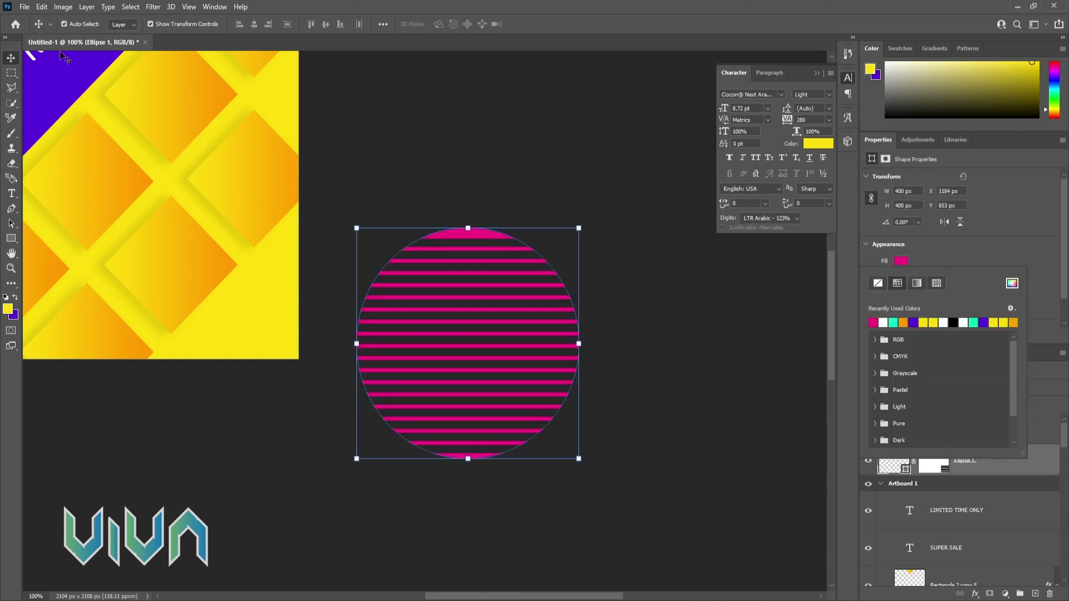
pyautogui.click(14, 58)
# Step: Unlink the layer mask from the circle and nudge the mask slightly upwards
pyautogui.click(933, 463)
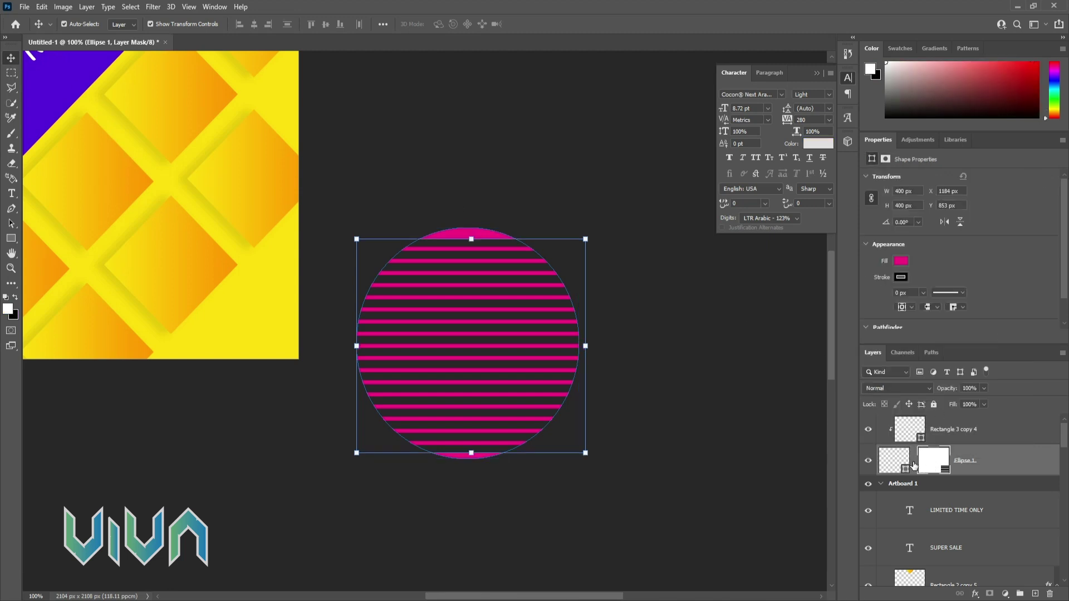
pyautogui.press('Up')
pyautogui.press('Up')
pyautogui.press('Up')
pyautogui.press('Up')
pyautogui.press('Up')
pyautogui.press('Up')
pyautogui.press('Up')
pyautogui.press('Up')
pyautogui.press('Up')
pyautogui.press('Up')
pyautogui.press('Up')
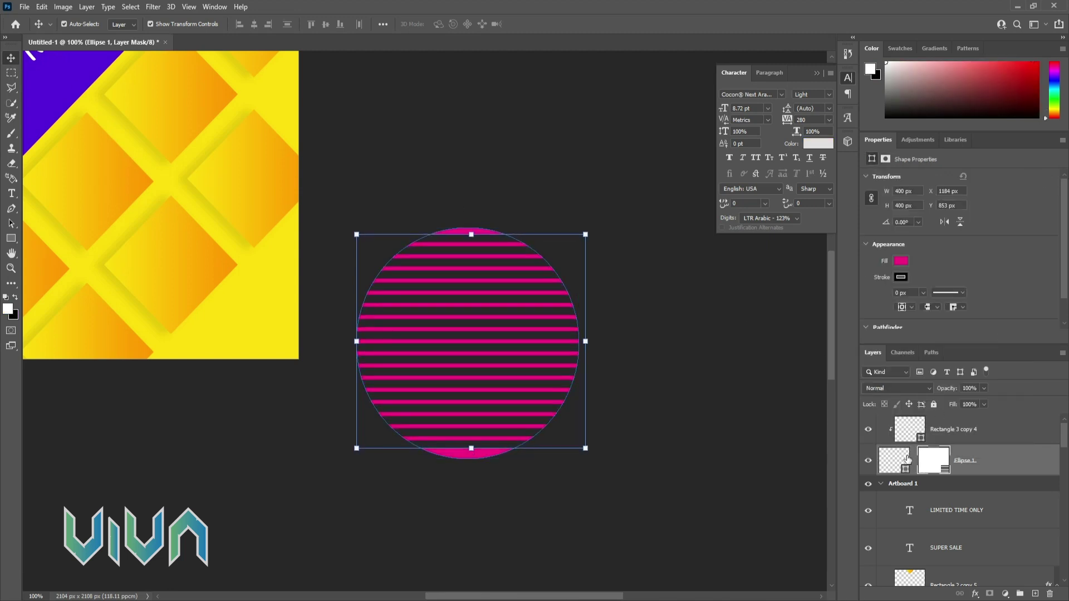
# Step: Enlarge the circle's mask to about 103% and nudge it slightly down so the stripes spread evenly over the circle
pyautogui.moveTo(472, 448); pyautogui.dragTo(472, 453)
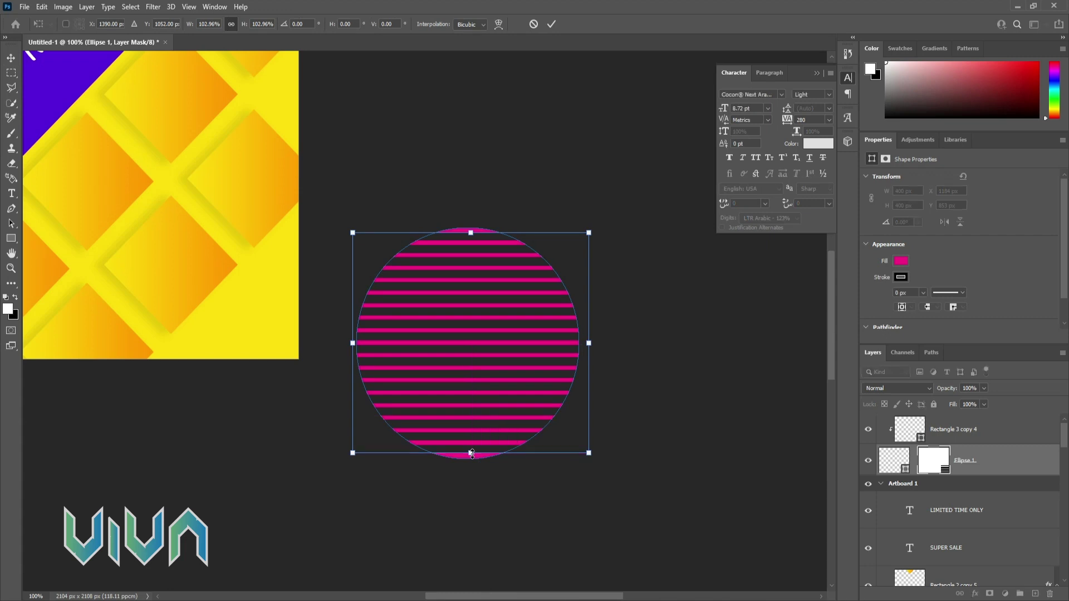
pyautogui.press('Down')
pyautogui.press('Down')
pyautogui.press('Return')
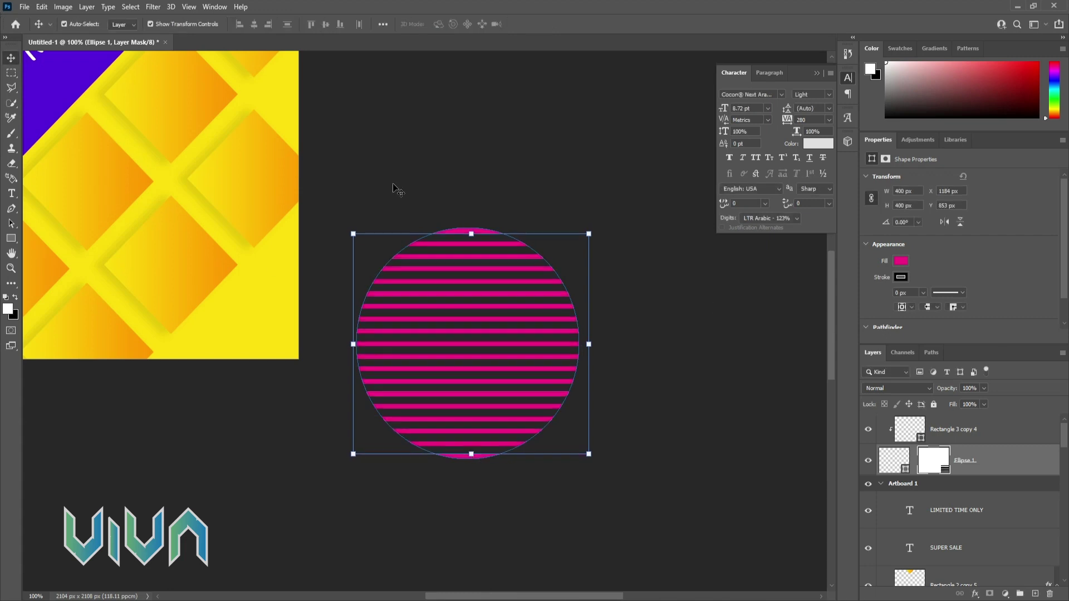
# Step: Relink the layer mask to the magenta circle and delete the leftover clipped stripes layer above it
pyautogui.click(912, 462)
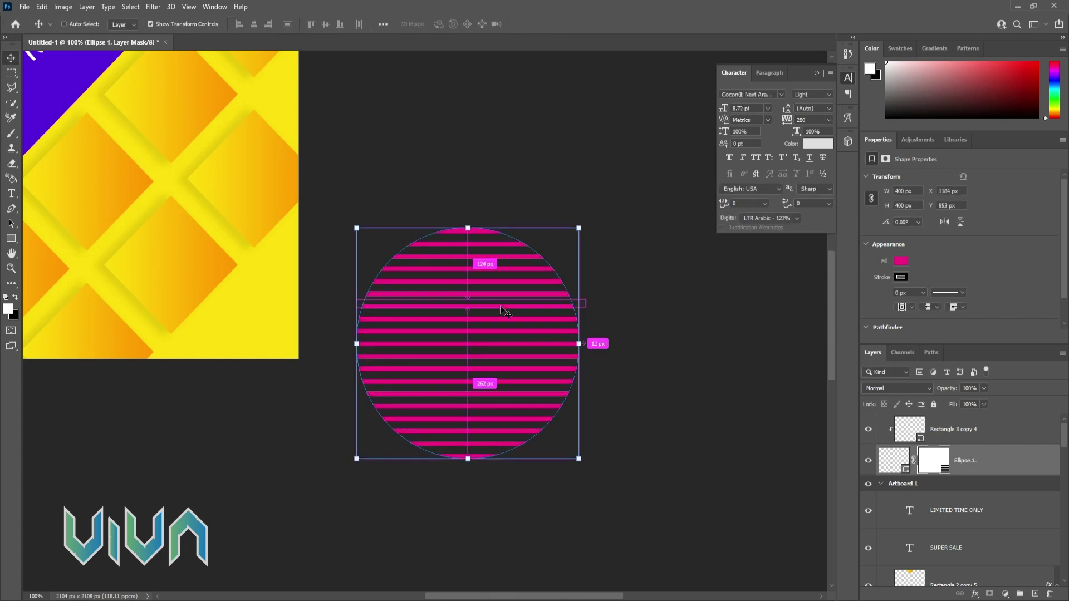
pyautogui.hotkey('ctrl', '0')
pyautogui.moveTo(766, 548); pyautogui.dragTo(555, 291)
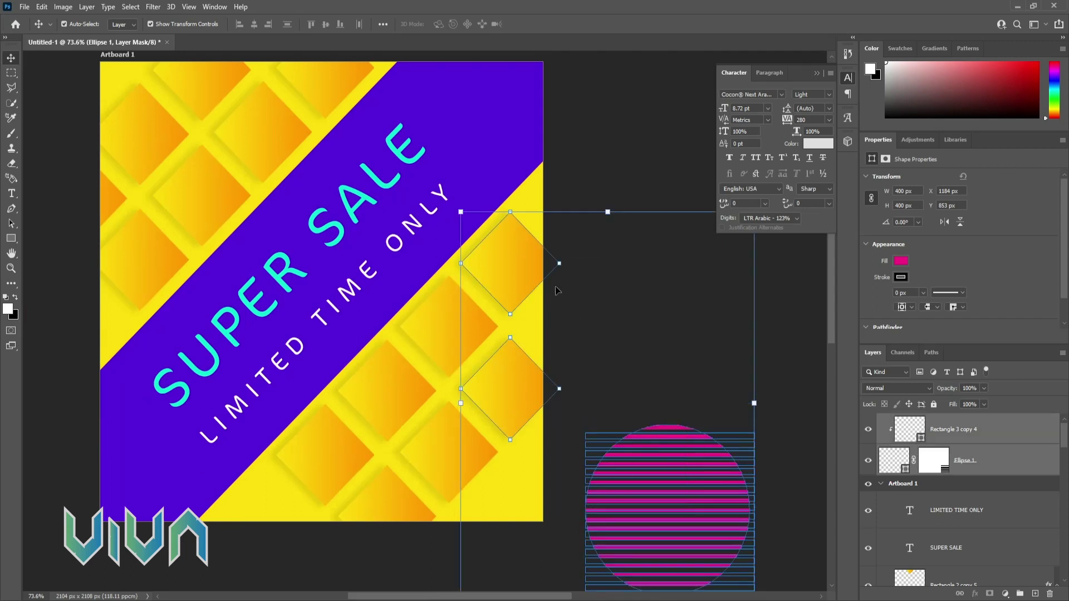
pyautogui.click(699, 407)
pyautogui.click(685, 428)
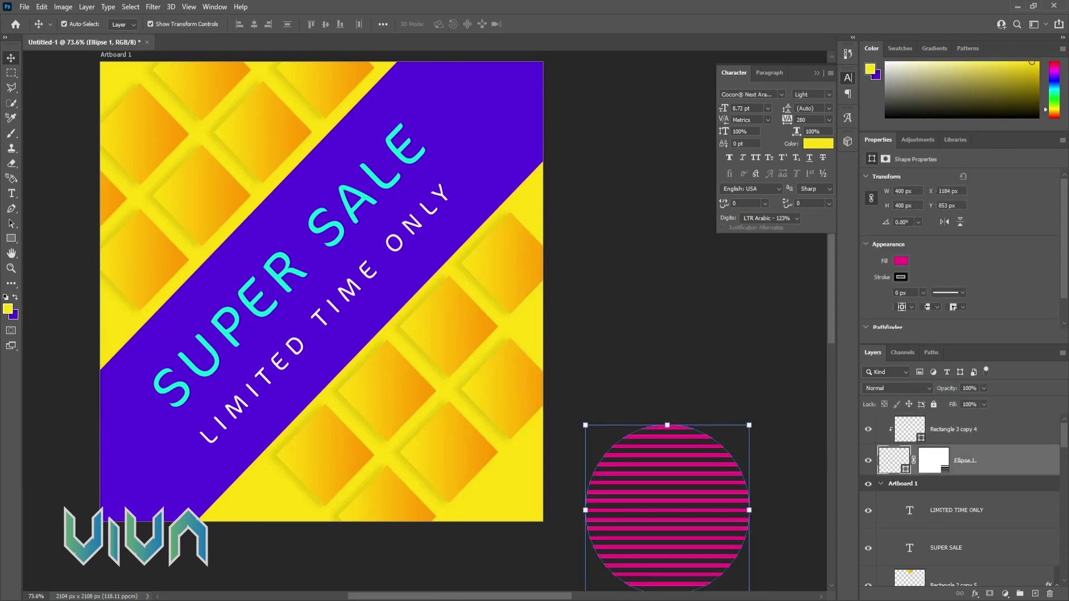
pyautogui.click(953, 429)
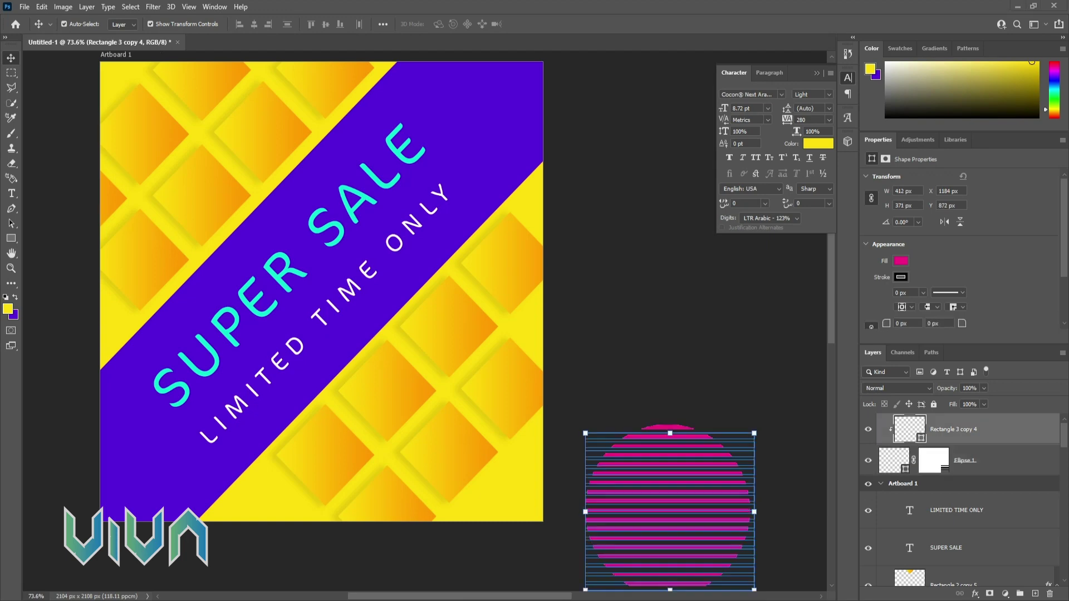
pyautogui.click(1049, 594)
# Step: Move the striped circle onto the artboard so that it overlaps the right edge
pyautogui.click(483, 229)
pyautogui.moveTo(696, 447); pyautogui.dragTo(556, 260)
pyautogui.hotkey('ctrl', '0')
pyautogui.hotkey('ctrl', '-')
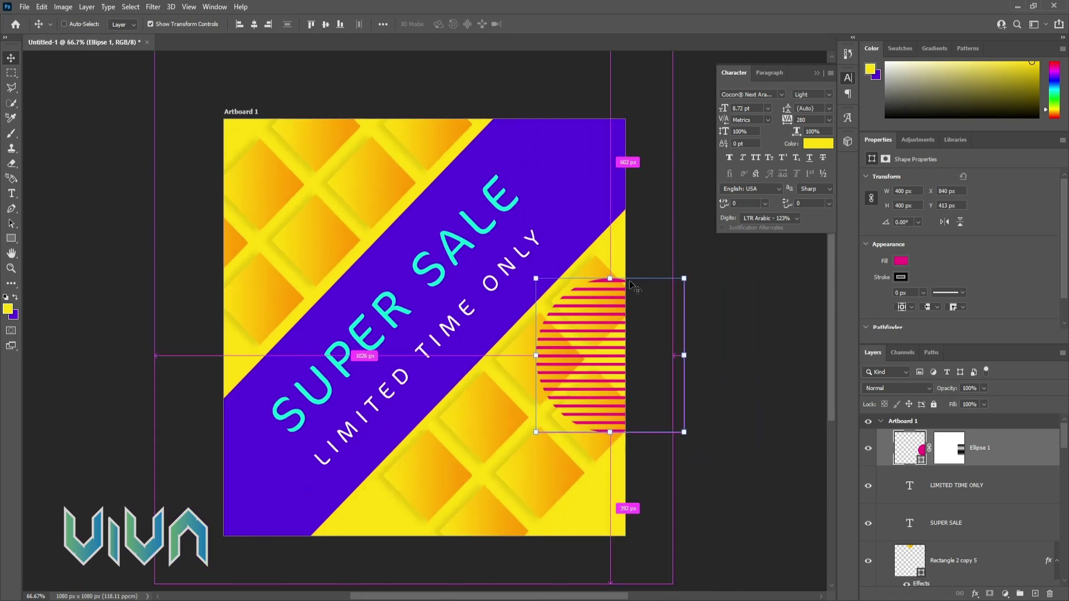
# Step: Rotate the striped circle to -45°, scale it to about 392 px and place it over the artboard's upper-right corner
pyautogui.moveTo(697, 276); pyautogui.dragTo(623, 214)
pyautogui.moveTo(607, 280); pyautogui.dragTo(585, 92)
pyautogui.scroll(3, 610, 172)
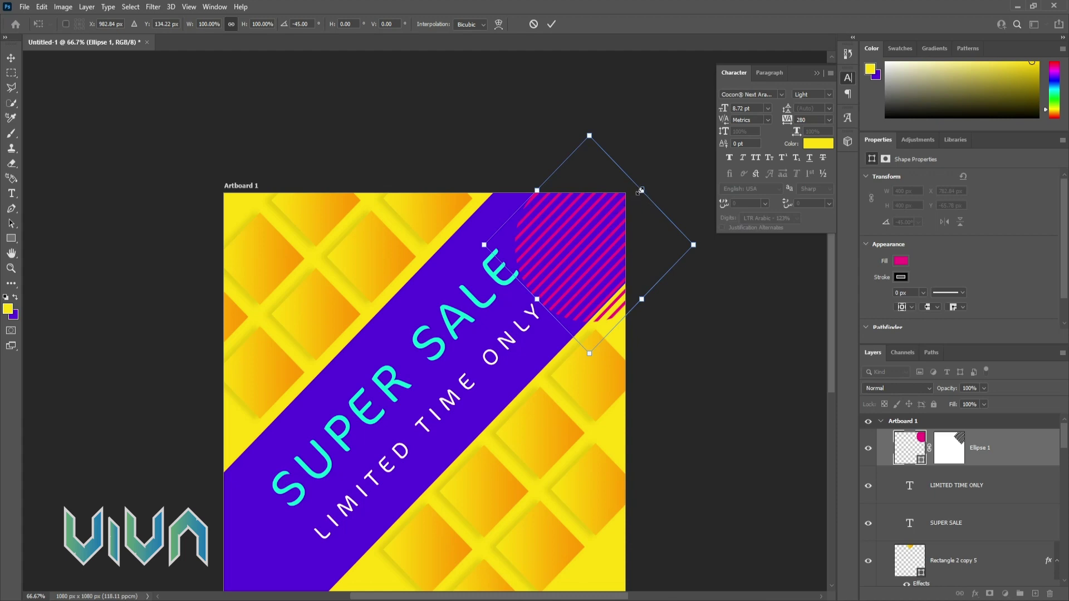
pyautogui.moveTo(641, 191); pyautogui.dragTo(638, 193)
pyautogui.moveTo(591, 240); pyautogui.dragTo(508, 261)
pyautogui.press('Return')
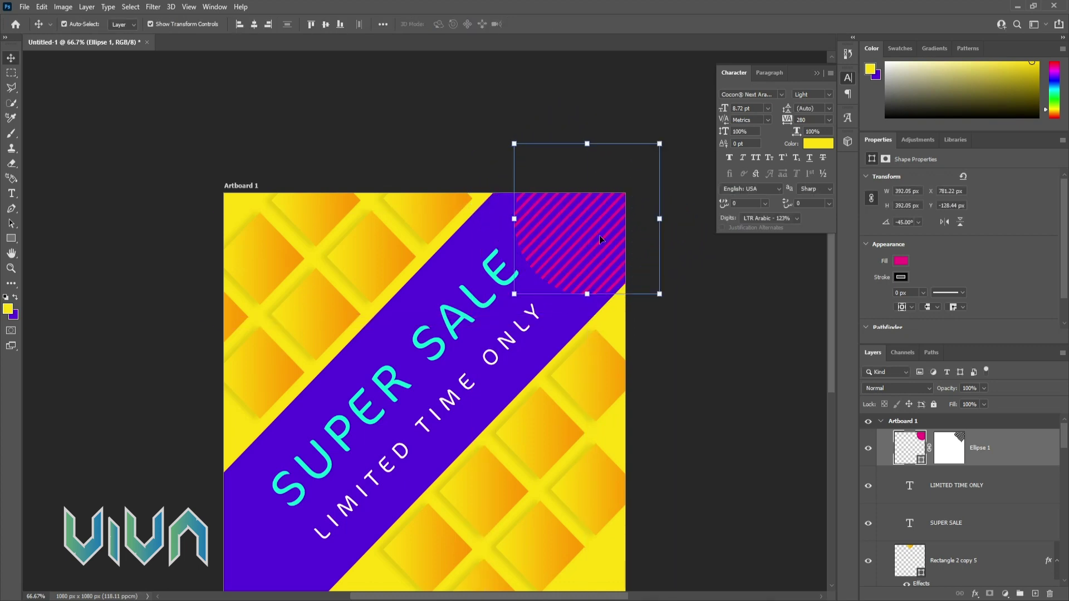
# Step: Shrink the striped circle to about 352 px and lower it so its top meets the artboard's upper edge
pyautogui.moveTo(598, 236); pyautogui.dragTo(598, 317)
pyautogui.hotkey('shift', 'Down')
pyautogui.hotkey('shift', 'Down')
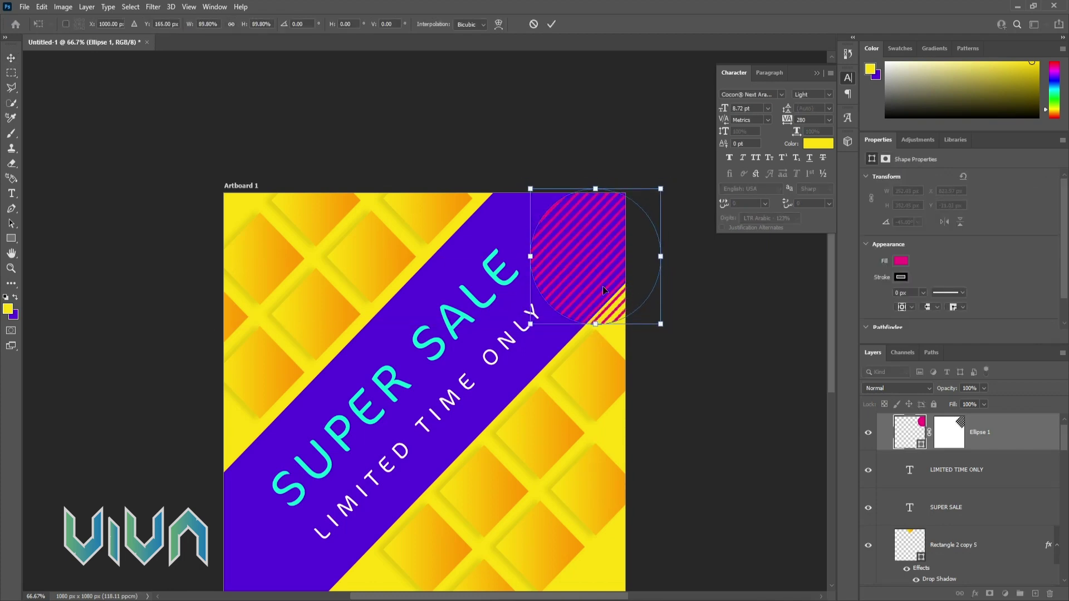
pyautogui.click(572, 229)
pyautogui.press('Return')
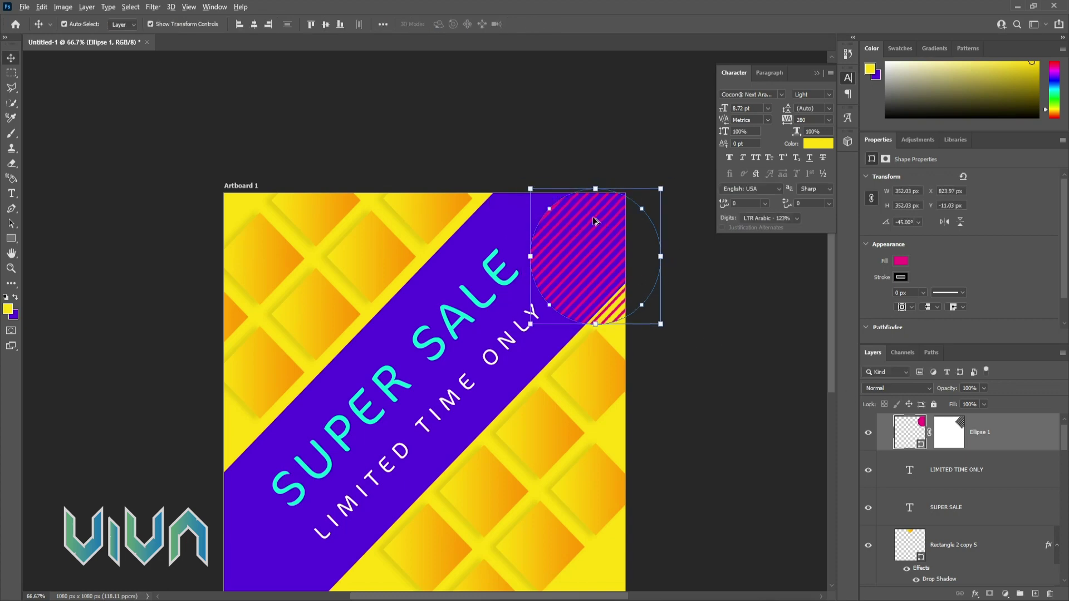
# Step: Duplicate the striped circle into the artboard's upper-left corner and scale the copy to about 204 px
pyautogui.moveTo(595, 221); pyautogui.dragTo(297, 224)
pyautogui.moveTo(360, 328); pyautogui.dragTo(294, 240)
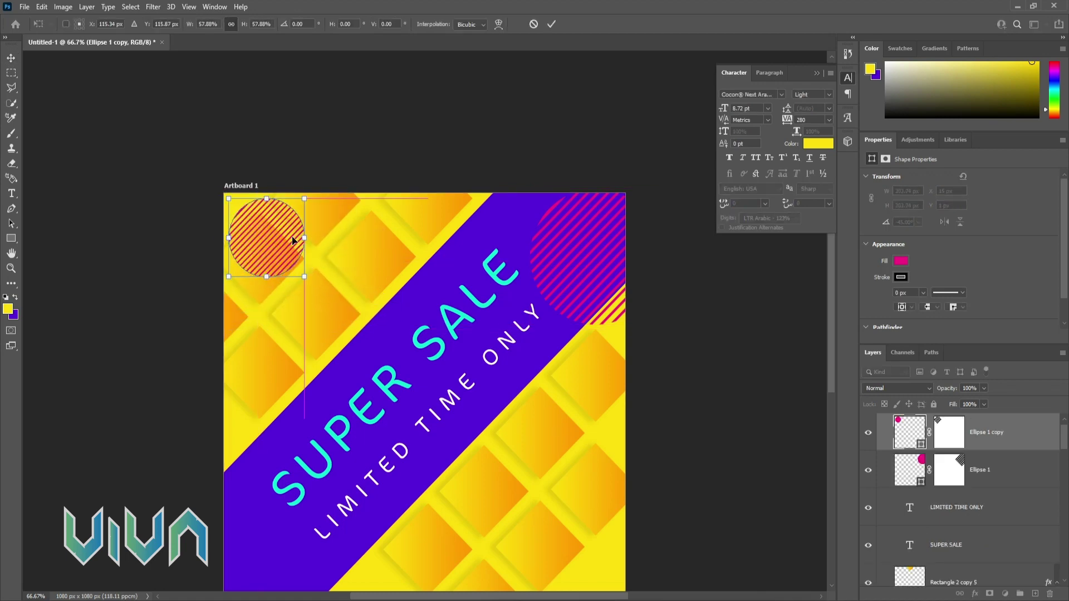
pyautogui.click(13, 60)
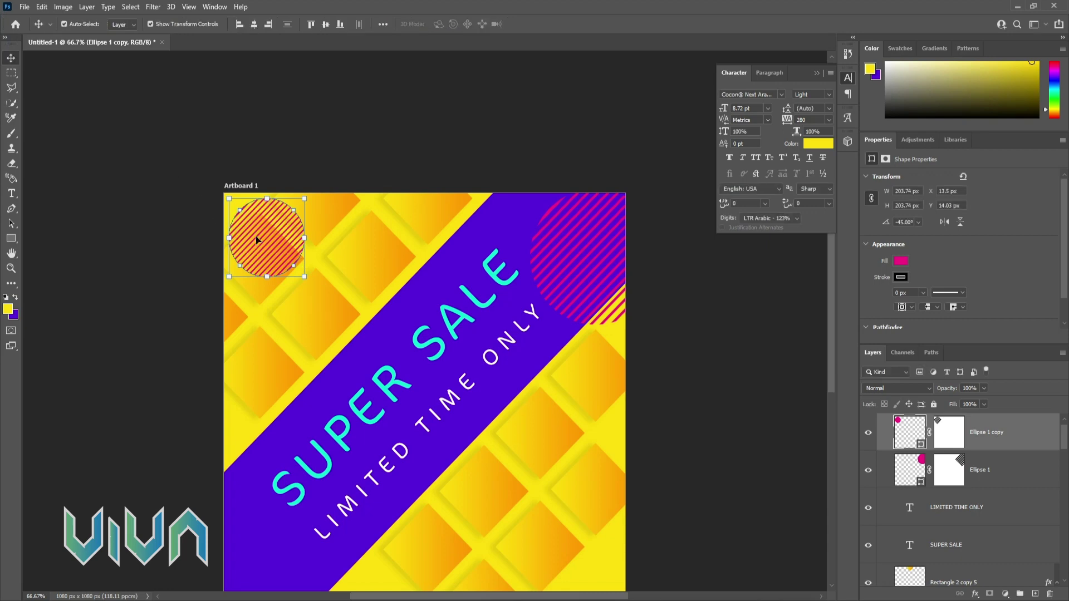
# Step: Duplicate the small striped circle onto the artboard's left edge, shrink it slightly and place it across the purple band's upper border
pyautogui.moveTo(265, 238); pyautogui.dragTo(239, 532)
pyautogui.moveTo(565, 474); pyautogui.dragTo(562, 388)
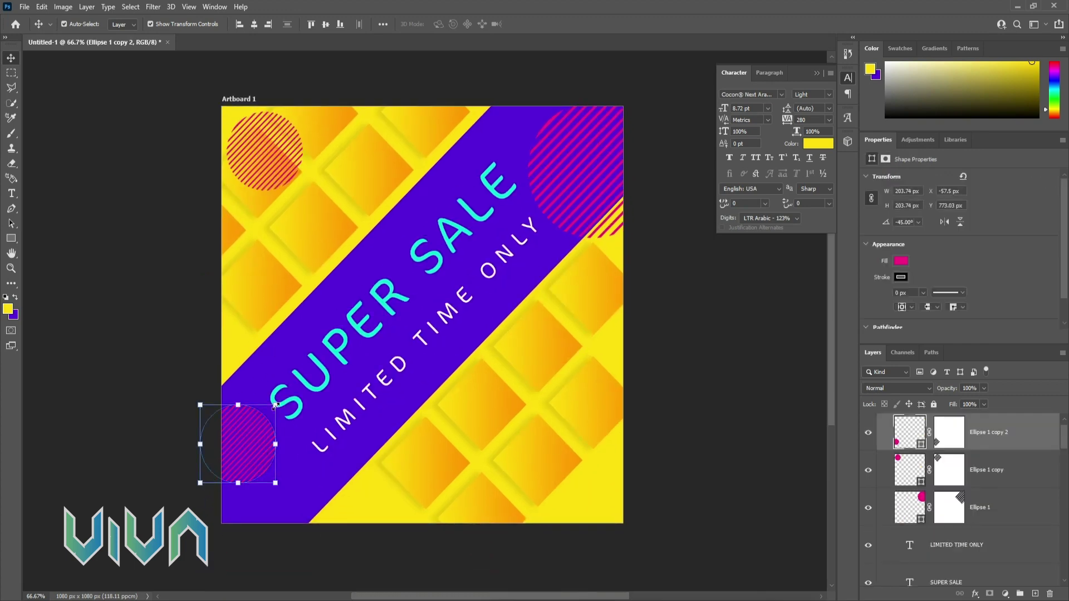
pyautogui.moveTo(276, 484); pyautogui.dragTo(269, 477)
pyautogui.moveTo(249, 434); pyautogui.dragTo(245, 385)
# Step: Duplicate the upper-left striped circle to the artboard's lower right and enlarge the copy to about 115%
pyautogui.click(282, 172)
pyautogui.click(277, 154)
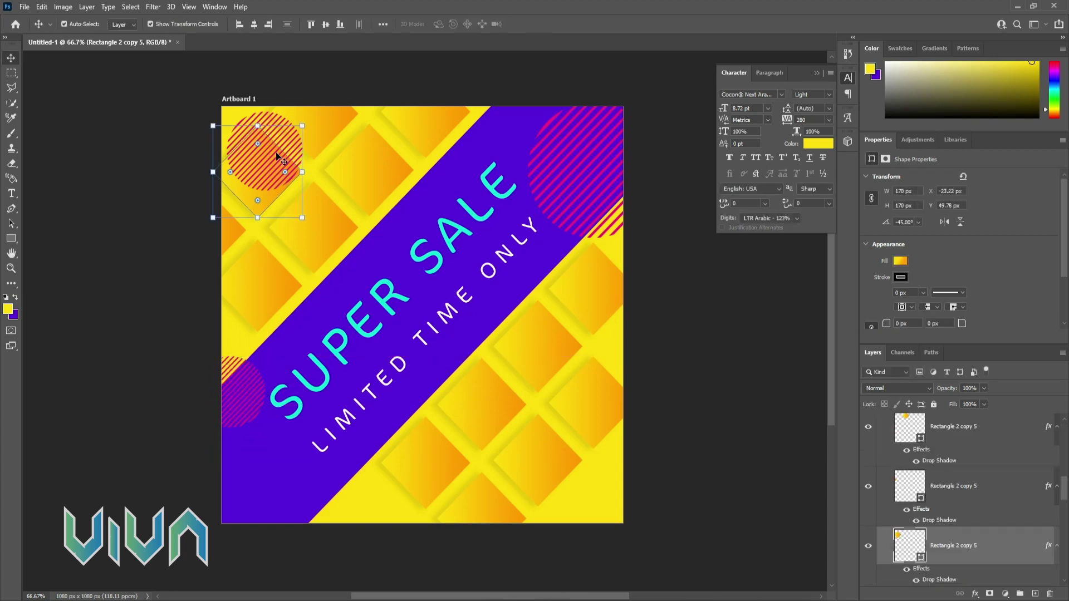
pyautogui.click(286, 141)
pyautogui.moveTo(287, 141); pyautogui.dragTo(606, 392)
pyautogui.moveTo(546, 364); pyautogui.dragTo(533, 351)
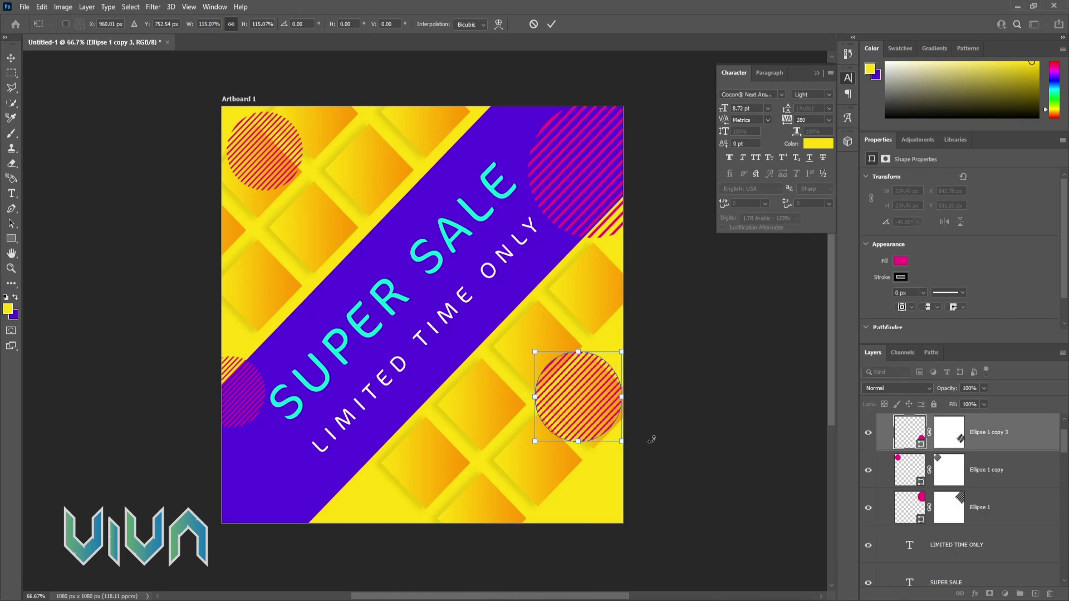
pyautogui.click(658, 467)
pyautogui.click(658, 468)
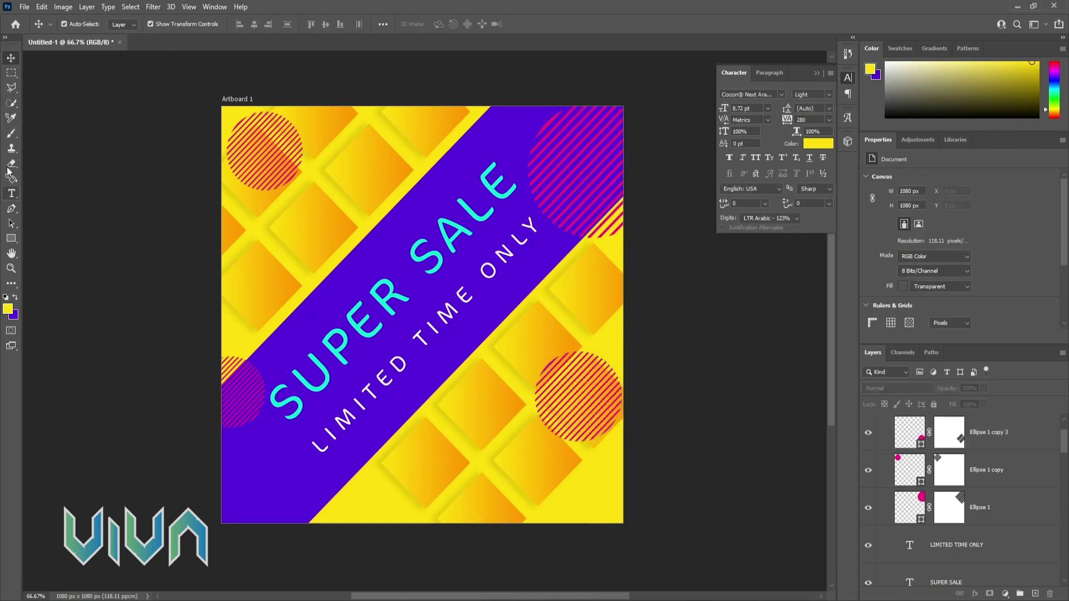
# Step: Draw a rectangle of about 391 × 92 px in the artboard's lower right and fill it with white
pyautogui.click(11, 239)
pyautogui.moveTo(416, 439); pyautogui.dragTo(561, 474)
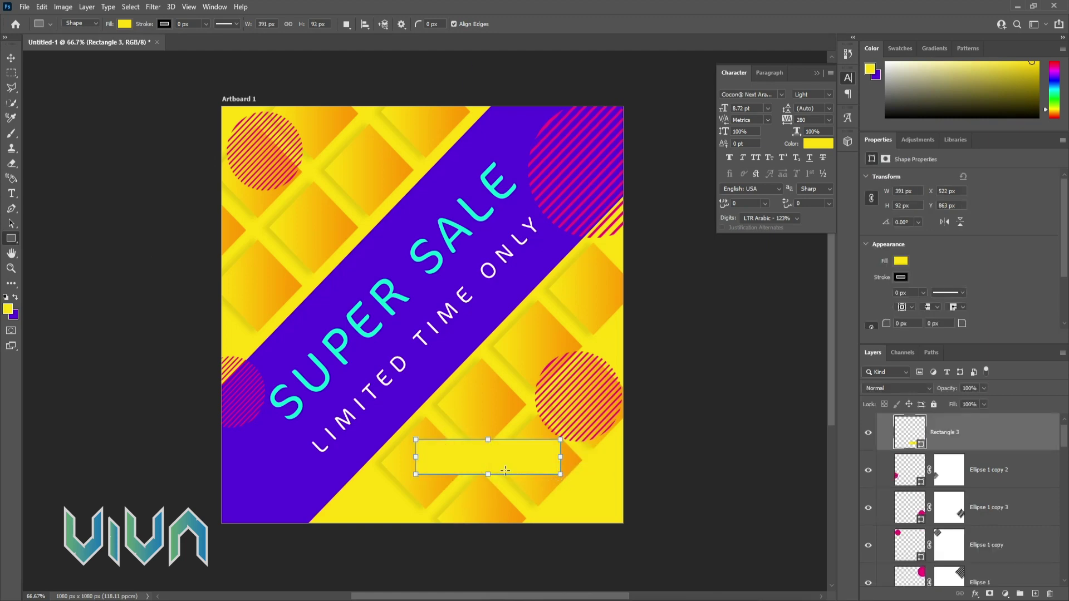
pyautogui.click(899, 262)
pyautogui.click(873, 322)
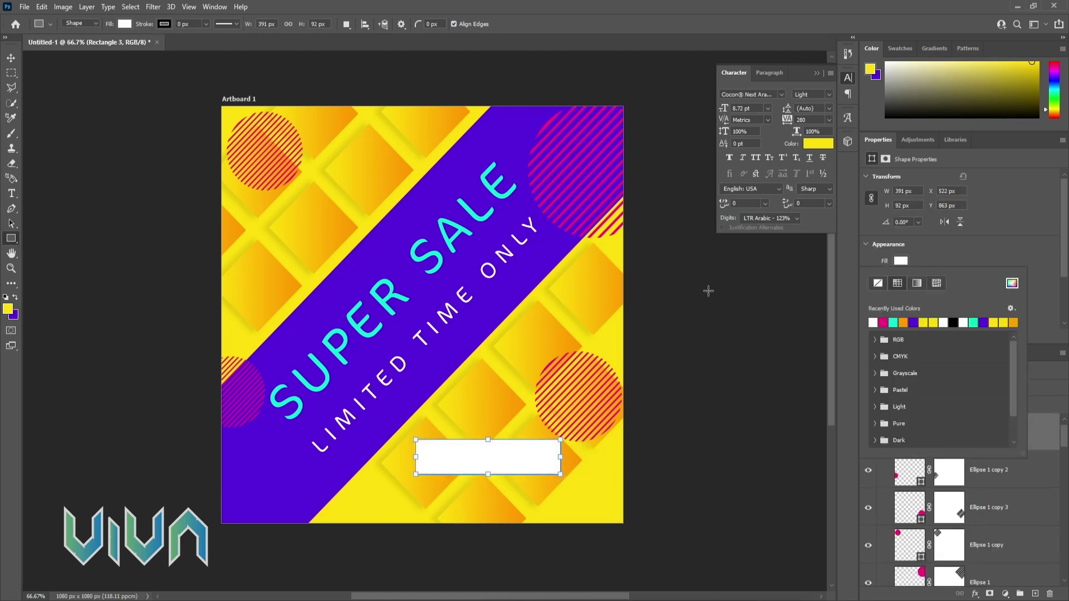
pyautogui.scroll(-3, 940, 214)
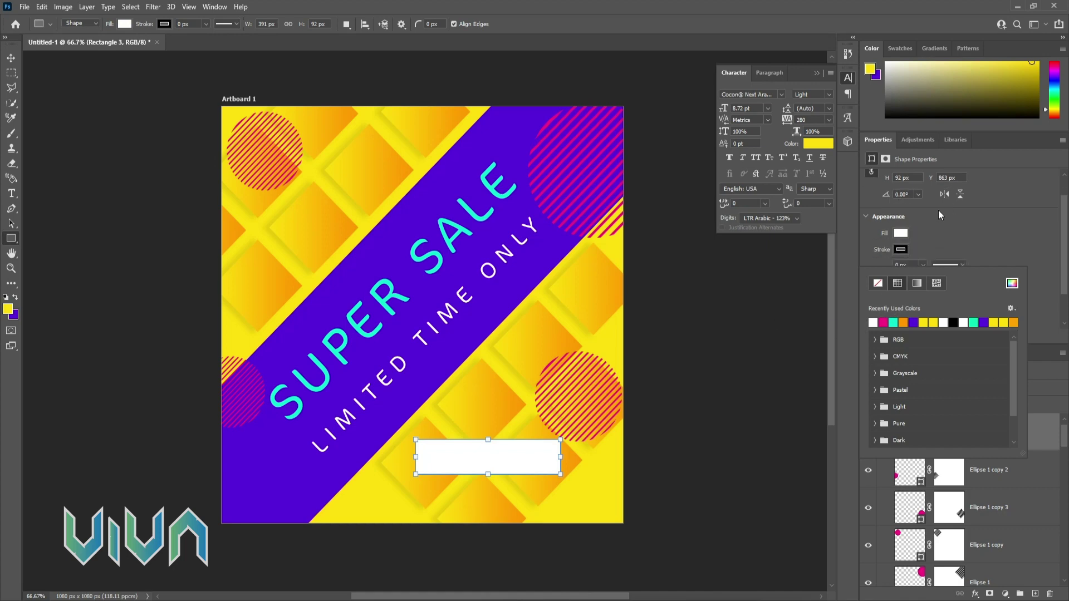
pyautogui.doubleClick(898, 228)
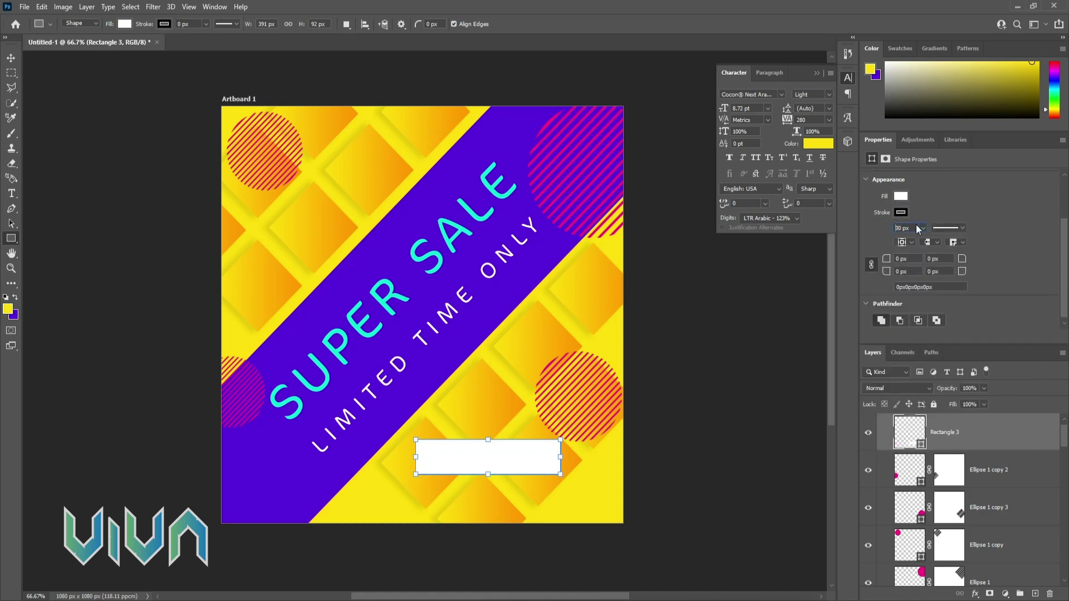
pyautogui.write('30')
pyautogui.press('Return')
pyautogui.hotkey('ctrl', 'z')
# Step: Round all corners of the white rectangle to 40 px and enlarge it to about 103%
pyautogui.scroll(-1, 913, 250)
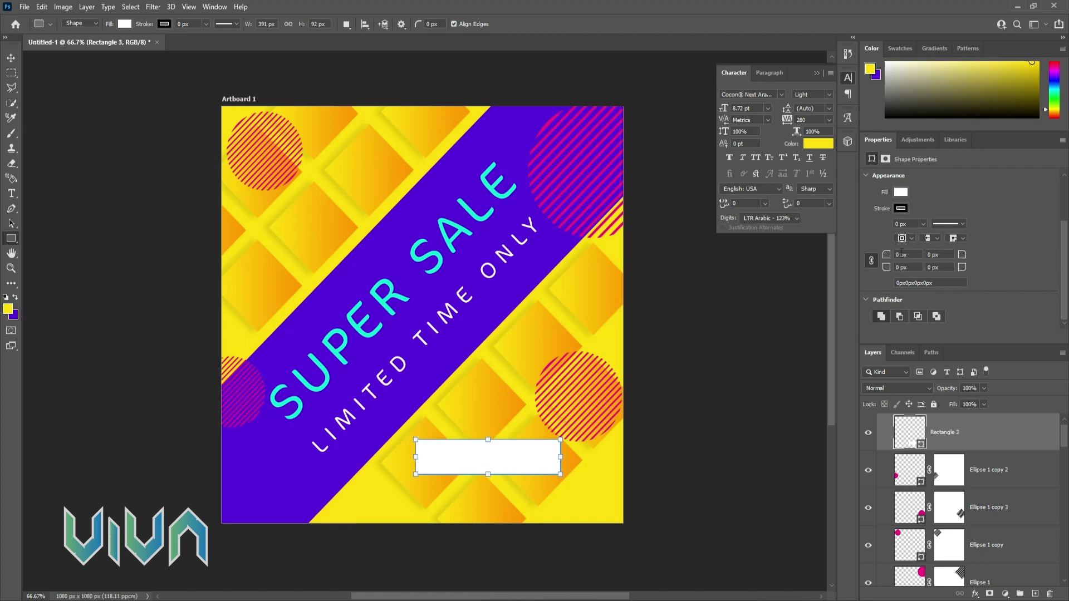
pyautogui.press('Return')
pyautogui.write('40')
pyautogui.press('Return')
pyautogui.click(11, 58)
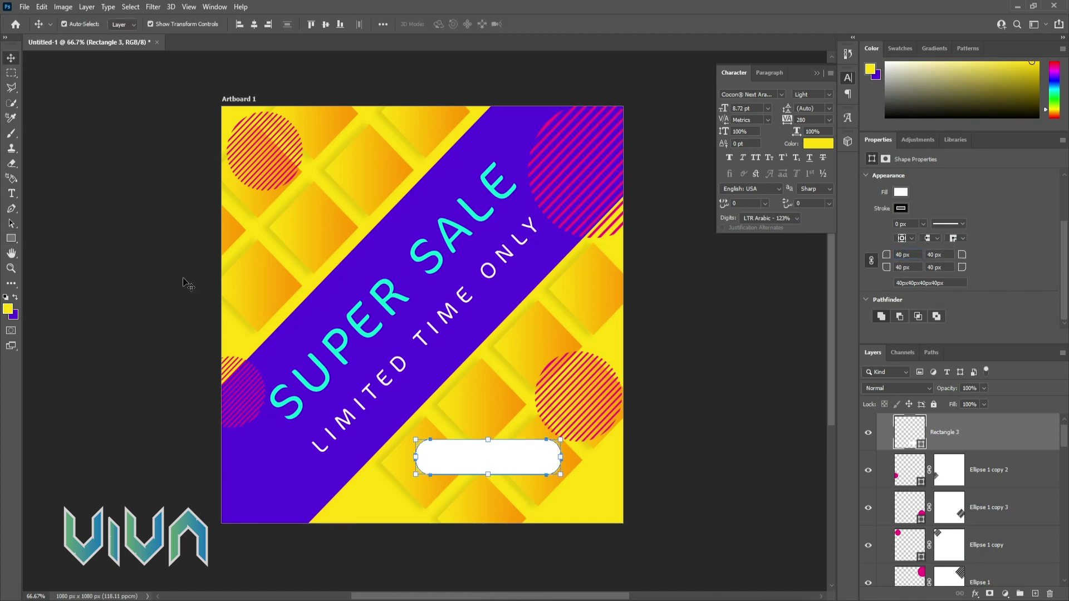
pyautogui.moveTo(412, 458); pyautogui.dragTo(408, 459)
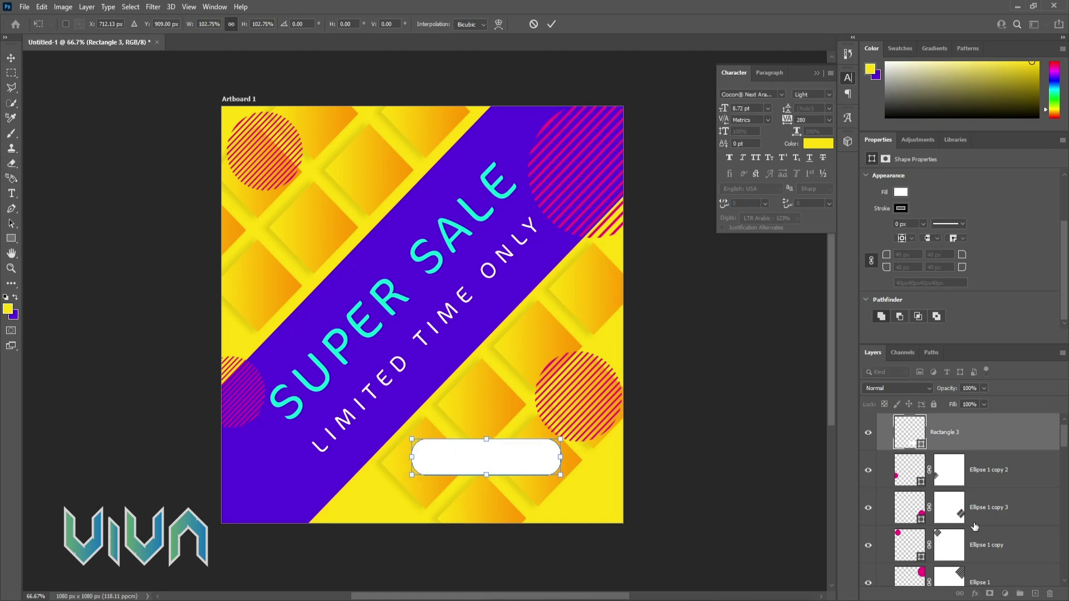
# Step: Place a magenta duplicate of the white rounded rectangle behind it, offset 10 px to the right and down
pyautogui.moveTo(914, 434); pyautogui.dragTo(1035, 594)
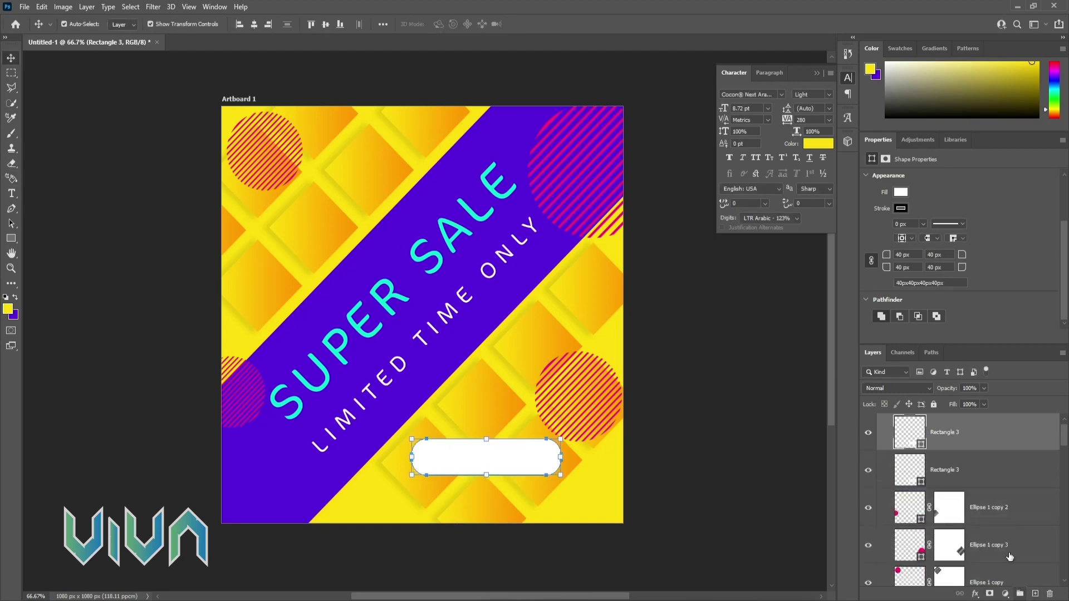
pyautogui.click(980, 475)
pyautogui.hotkey('shift', 'Right')
pyautogui.hotkey('shift', 'Down')
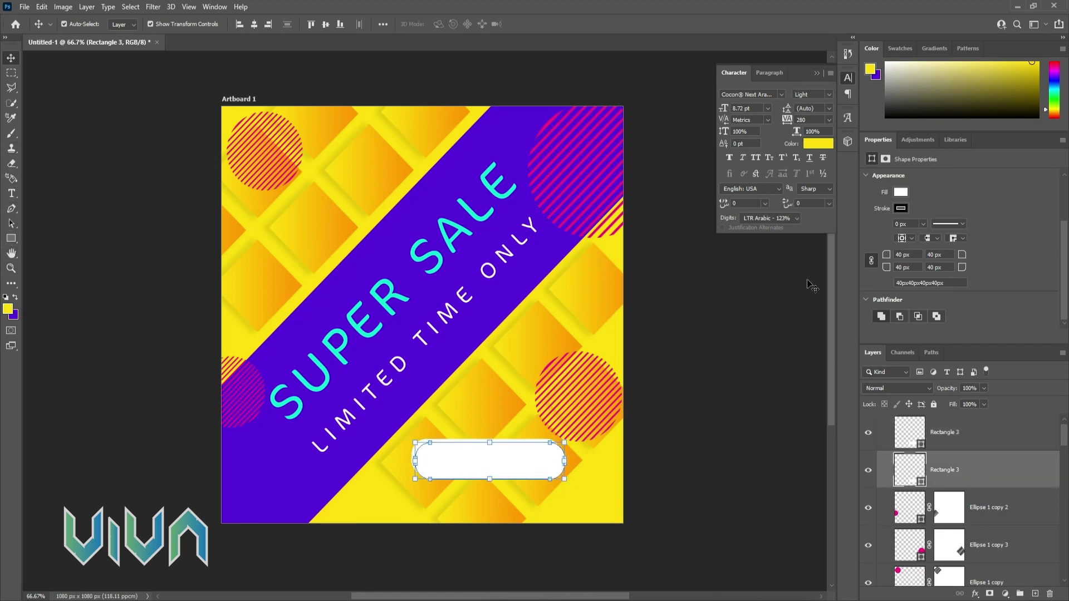
pyautogui.click(900, 192)
pyautogui.click(873, 253)
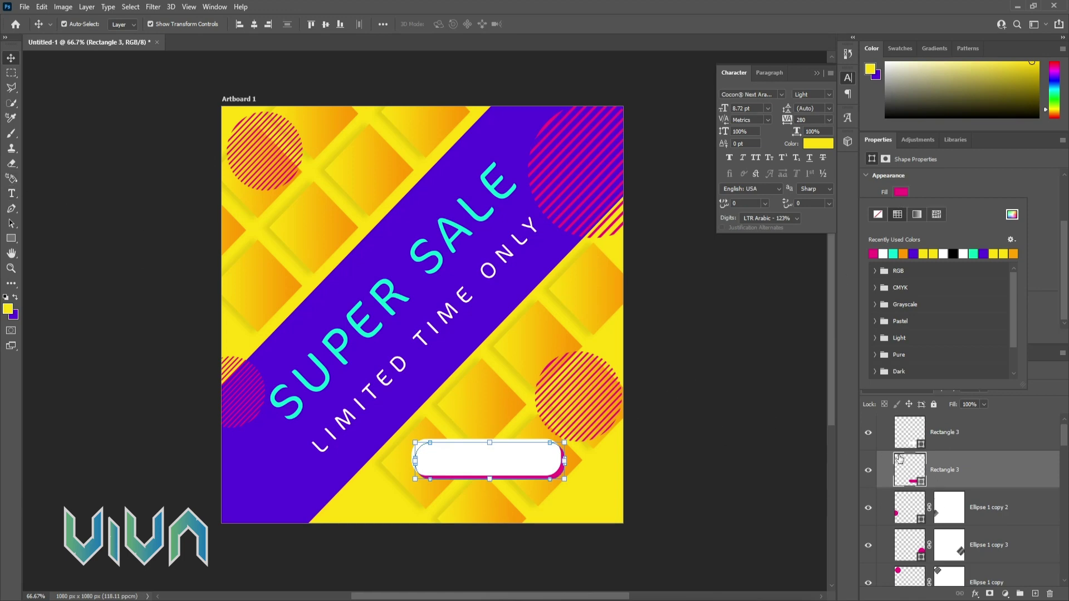
# Step: Select both rounded rectangles and move them together 50 px left and slightly upwards
pyautogui.keyDown('ctrl'); pyautogui.click(918, 441); pyautogui.keyUp('ctrl')
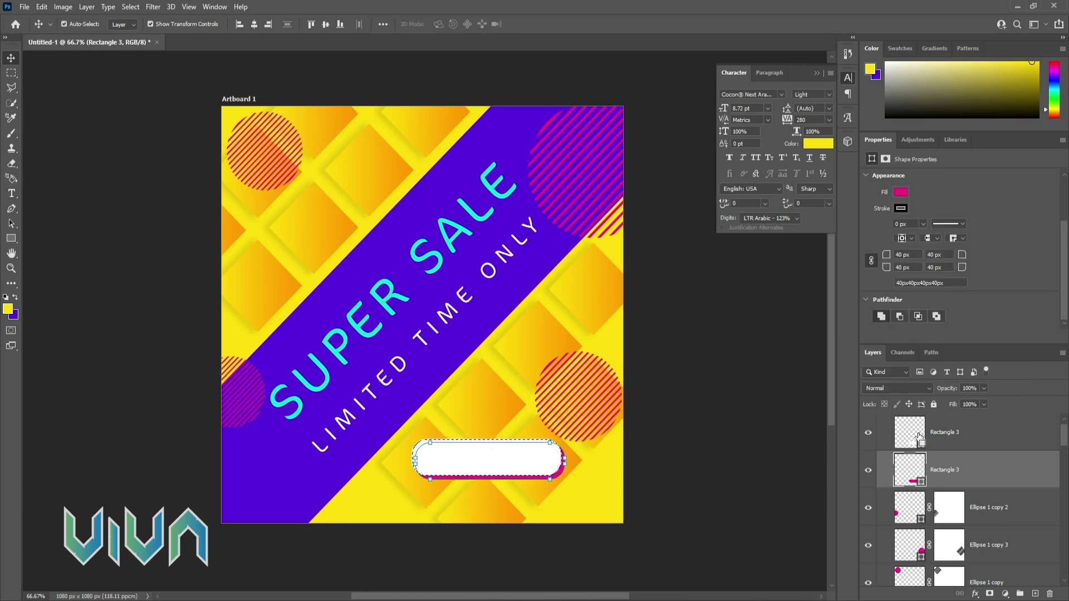
pyautogui.keyDown('shift'); pyautogui.click(919, 438); pyautogui.keyUp('shift')
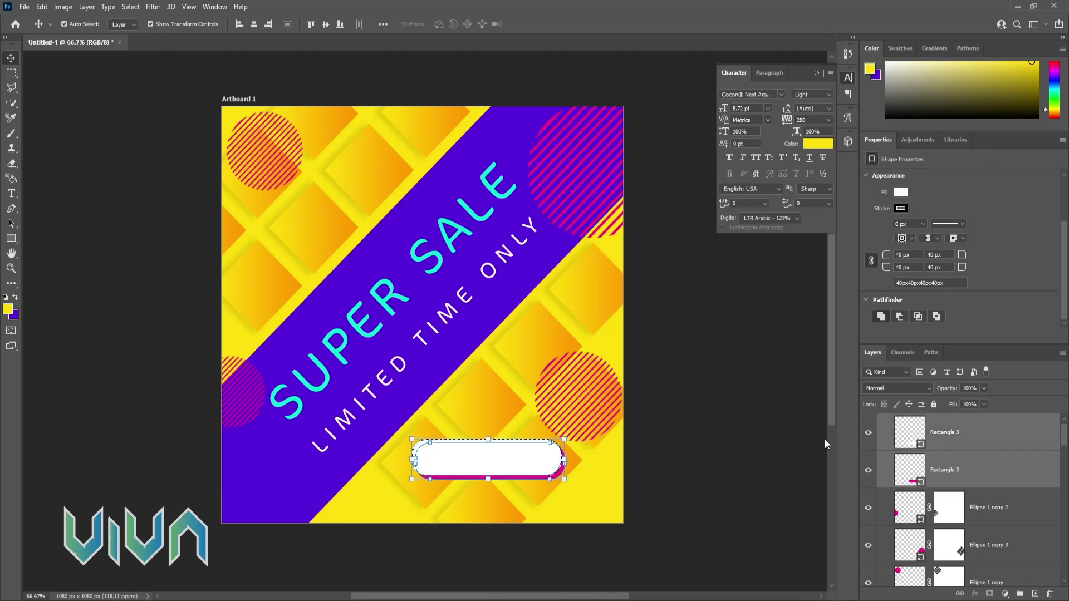
pyautogui.press('Up')
pyautogui.click(536, 237)
pyautogui.hotkey('ctrl', 'd')
pyautogui.hotkey('shift', 'Left')
pyautogui.hotkey('shift', 'Left')
pyautogui.hotkey('shift', 'Left')
pyautogui.hotkey('shift', 'Left')
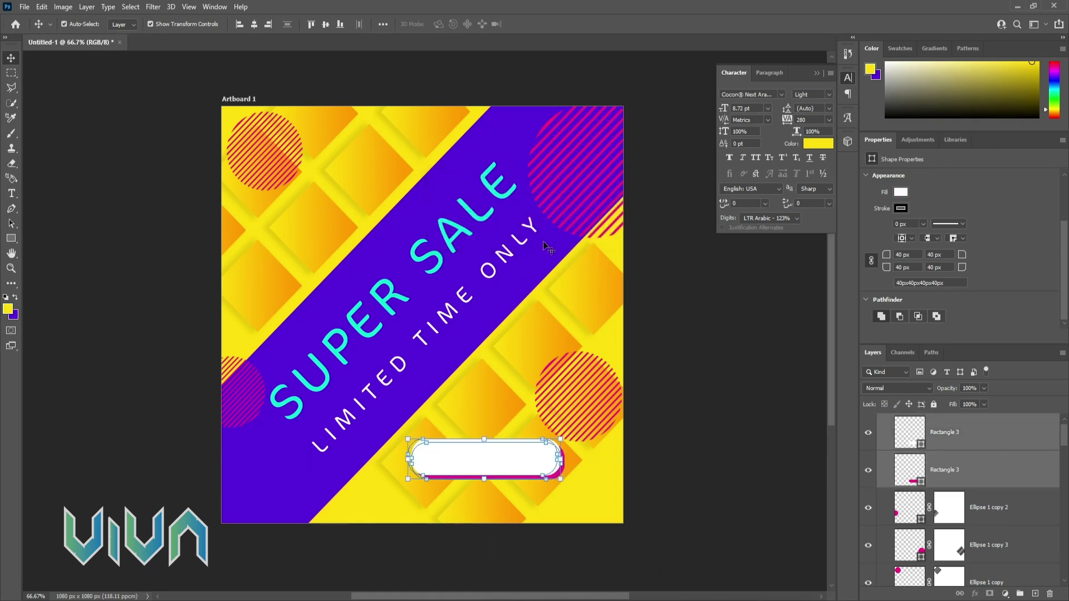
pyautogui.hotkey('shift', 'Left')
pyautogui.hotkey('shift', 'Up')
pyautogui.hotkey('shift', 'Up')
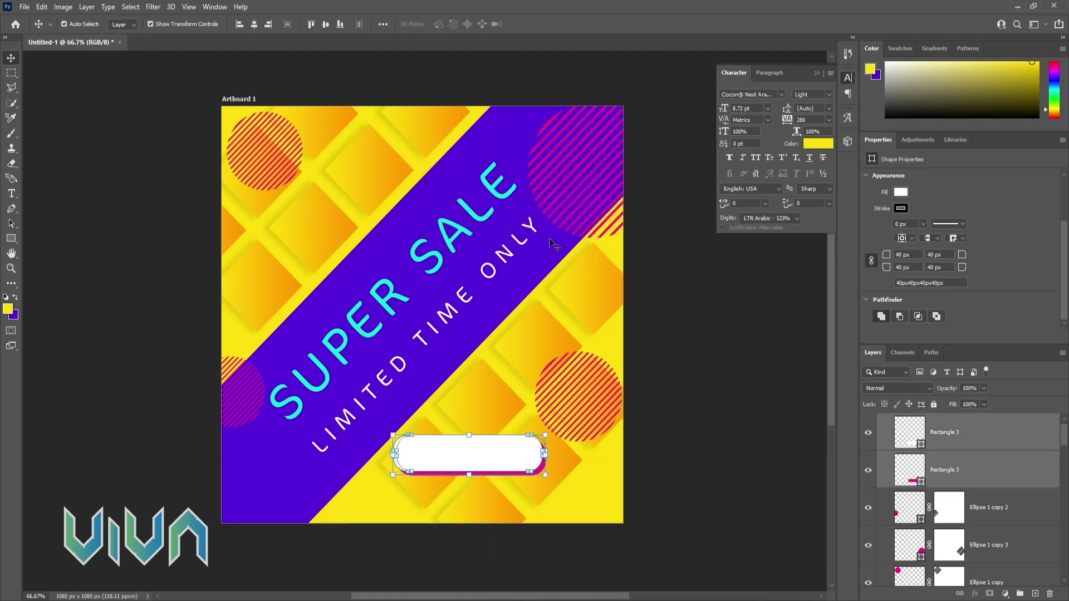
# Step: Reselect the white rounded rectangle together with its magenta copy and nudge both 20 px down
pyautogui.click(686, 464)
pyautogui.click(515, 461)
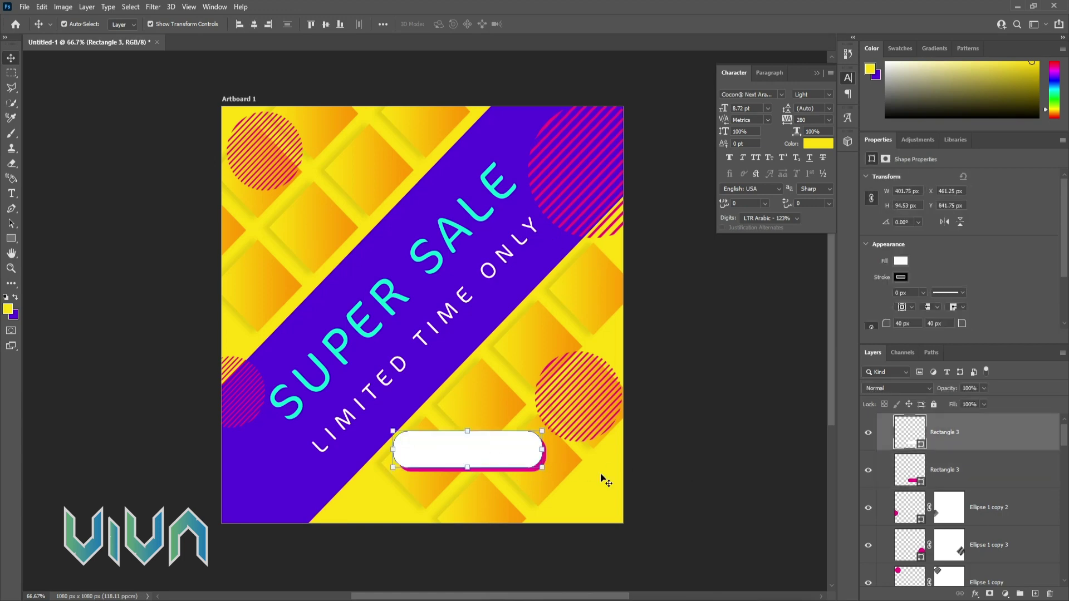
pyautogui.keyDown('shift'); pyautogui.click(944, 474); pyautogui.keyUp('shift')
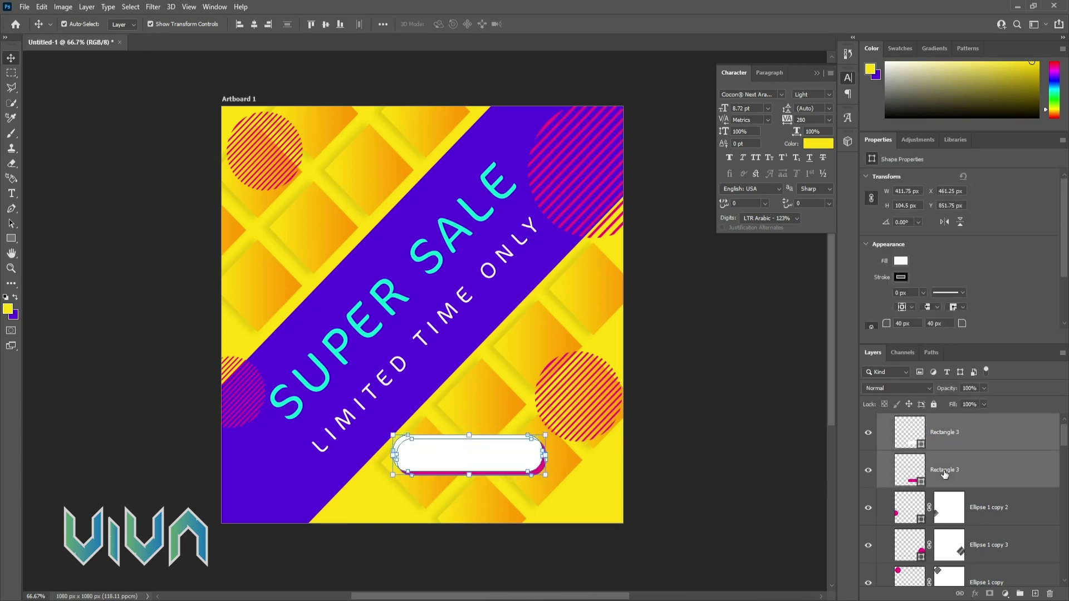
pyautogui.click(11, 194)
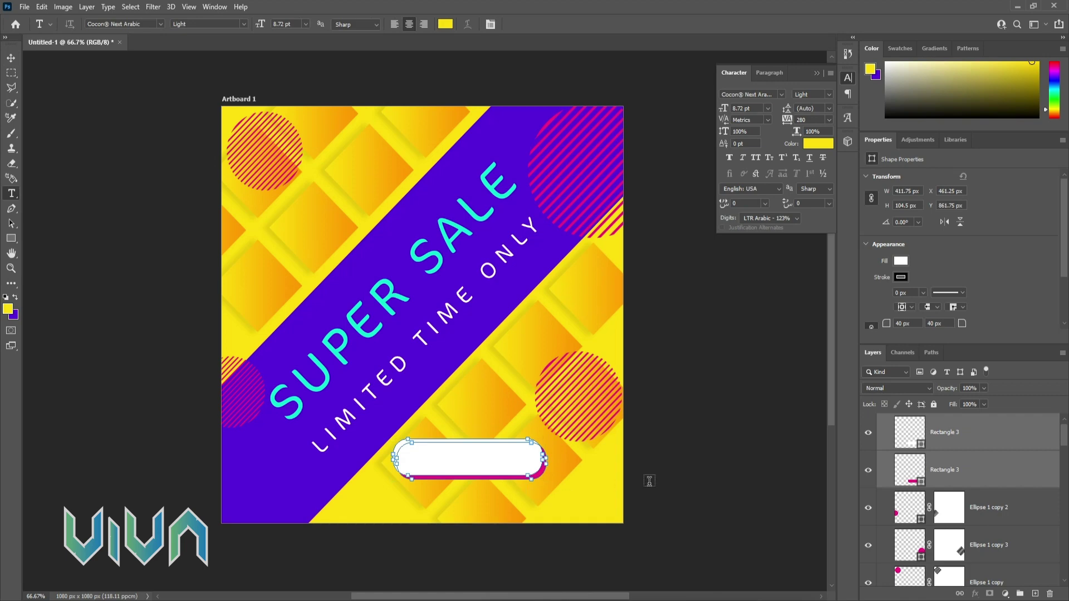
pyautogui.moveTo(652, 435); pyautogui.dragTo(802, 462)
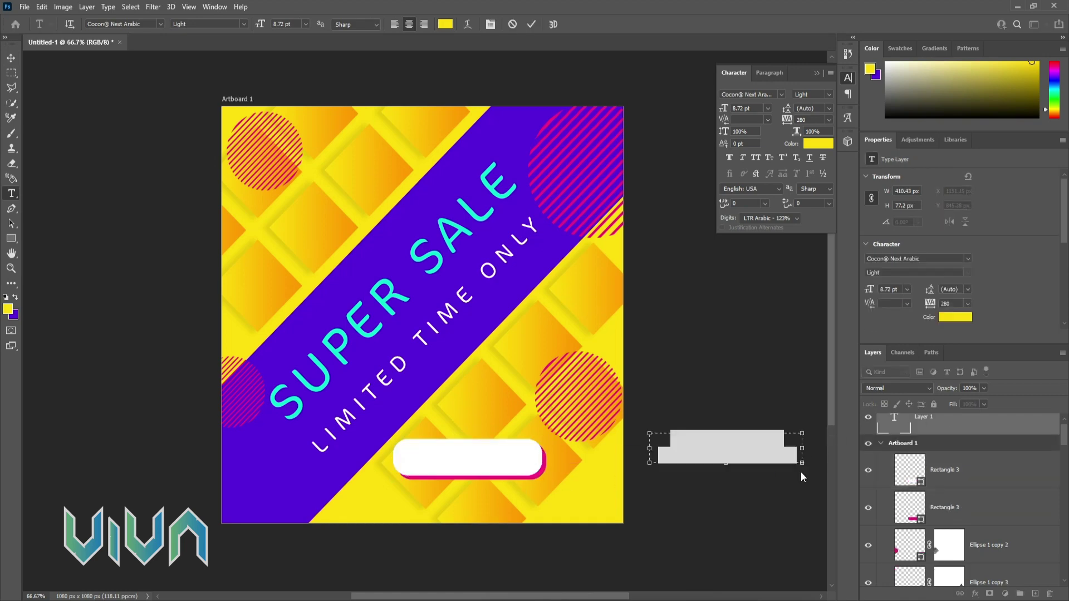
pyautogui.press('BackSpace')
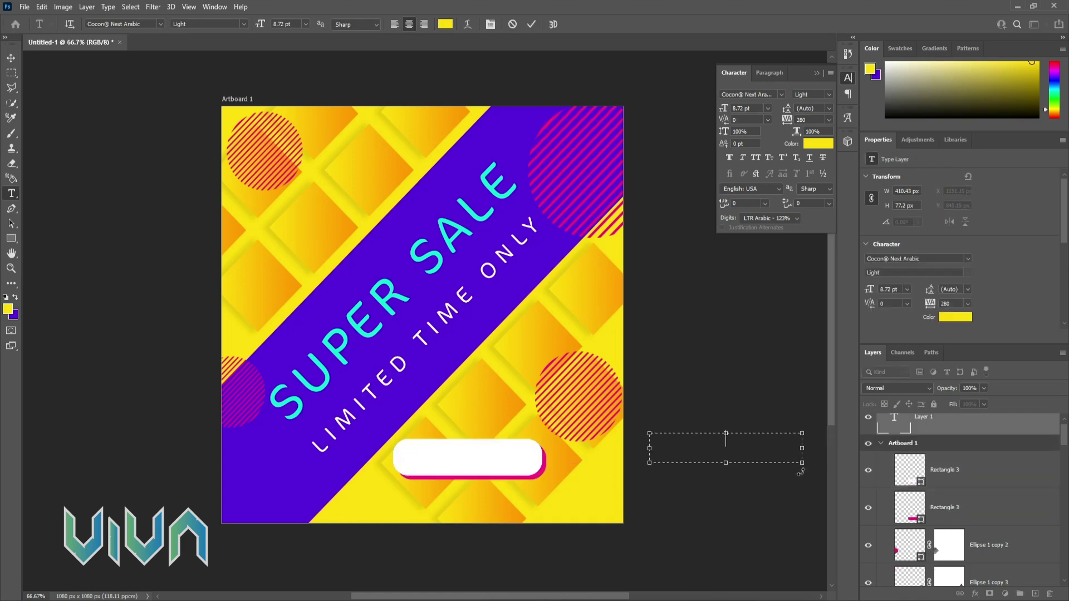
pyautogui.click(11, 58)
pyautogui.press('Delete')
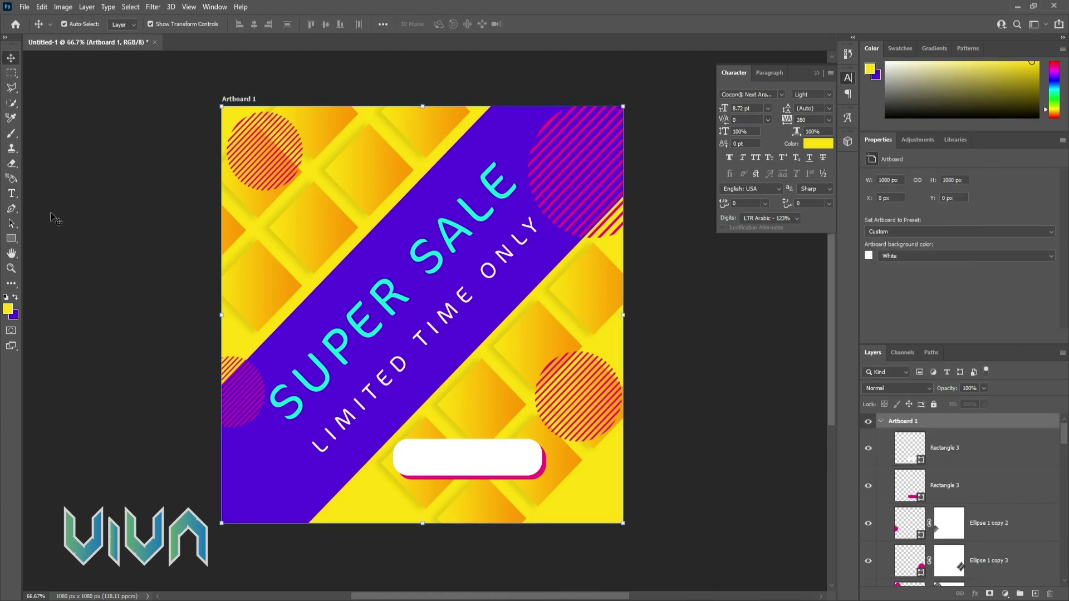
# Step: Add a SHOP NOW text box on the white rounded button
pyautogui.click(11, 194)
pyautogui.moveTo(412, 451); pyautogui.dragTo(516, 479)
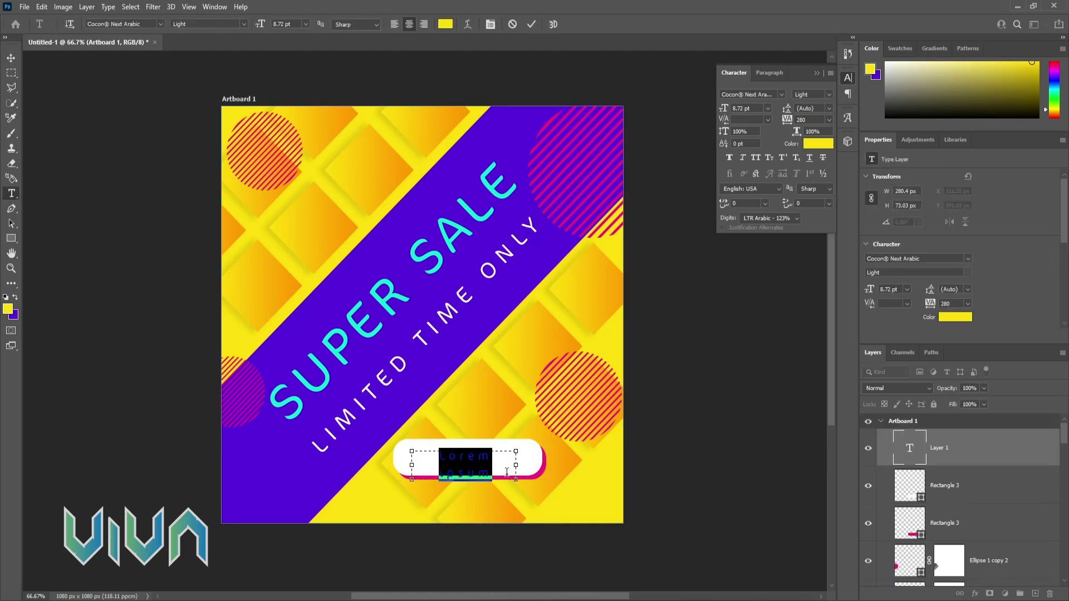
pyautogui.write('SHOP')
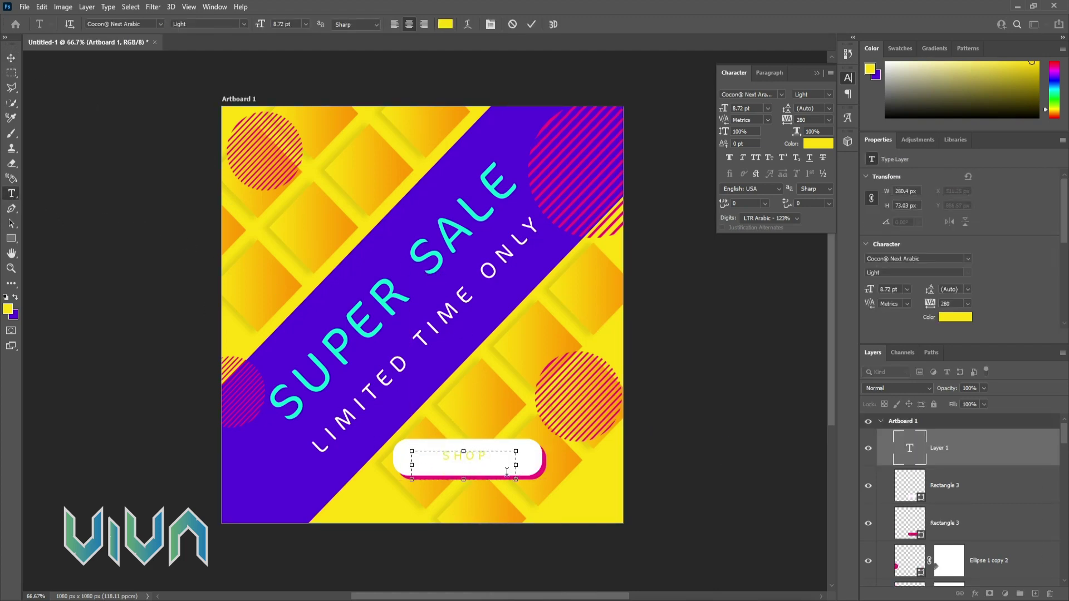
pyautogui.write(' NOW')
pyautogui.click(12, 58)
# Step: Recolour the SHOP NOW text with the magenta sampled from the button's shadow
pyautogui.click(11, 194)
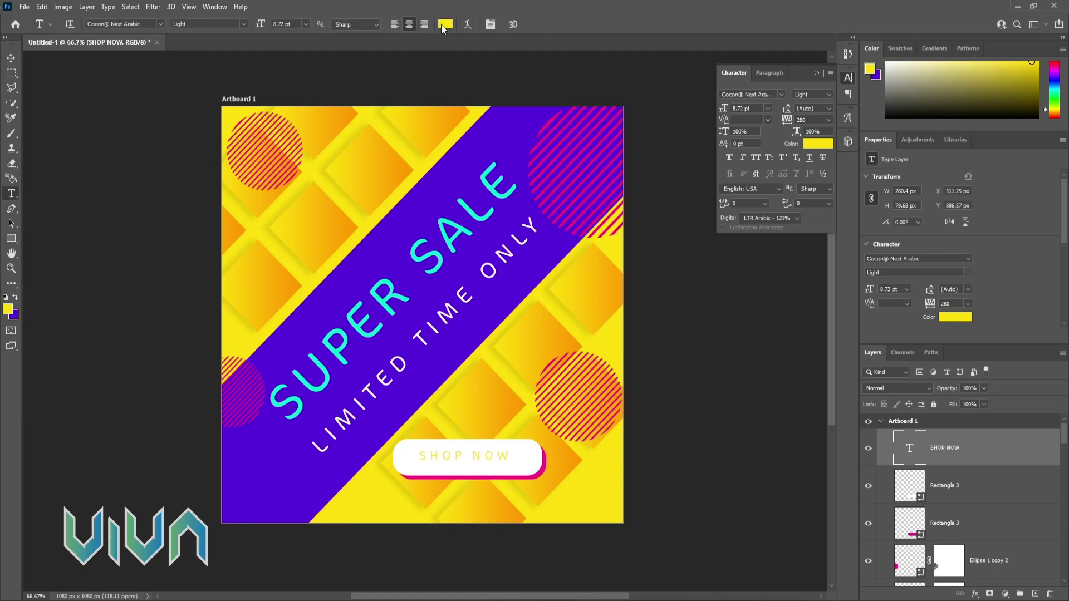
pyautogui.click(444, 24)
pyautogui.click(544, 461)
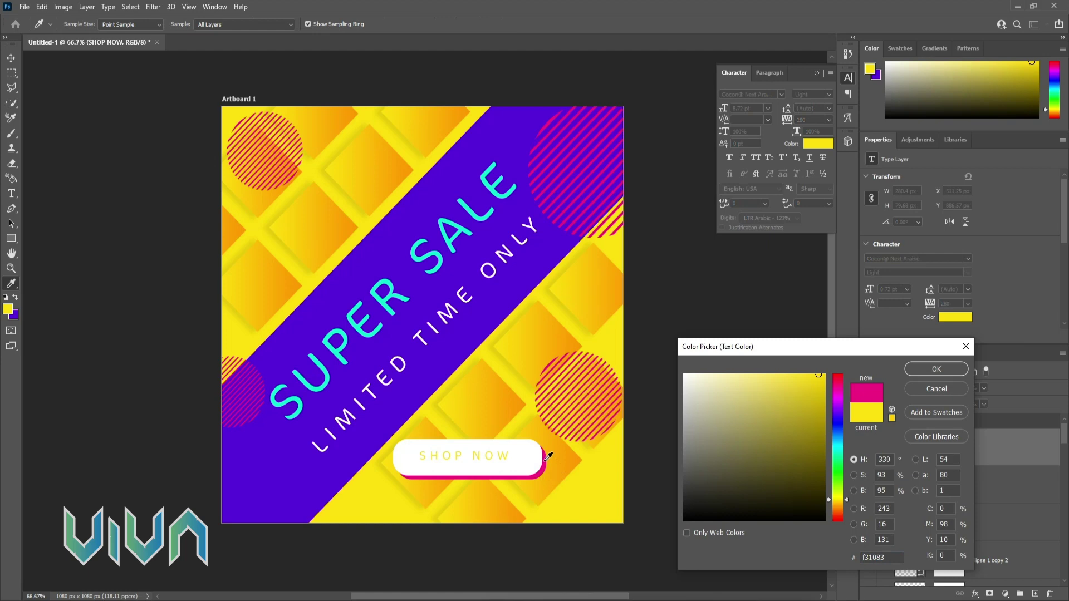
pyautogui.click(937, 369)
pyautogui.click(11, 60)
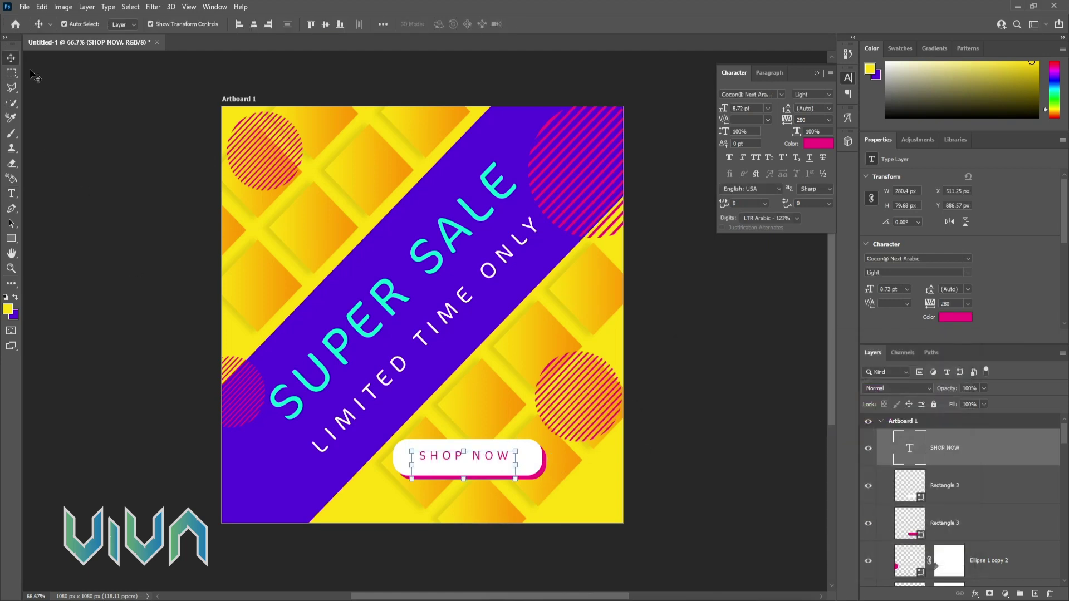
# Step: Enlarge the SHOP NOW text to about 151% across the button and set its tracking to 100
pyautogui.moveTo(464, 449)
pyautogui.mouseDown()
pyautogui.moveTo(465, 432)
pyautogui.moveTo(461, 464)
pyautogui.mouseUp()
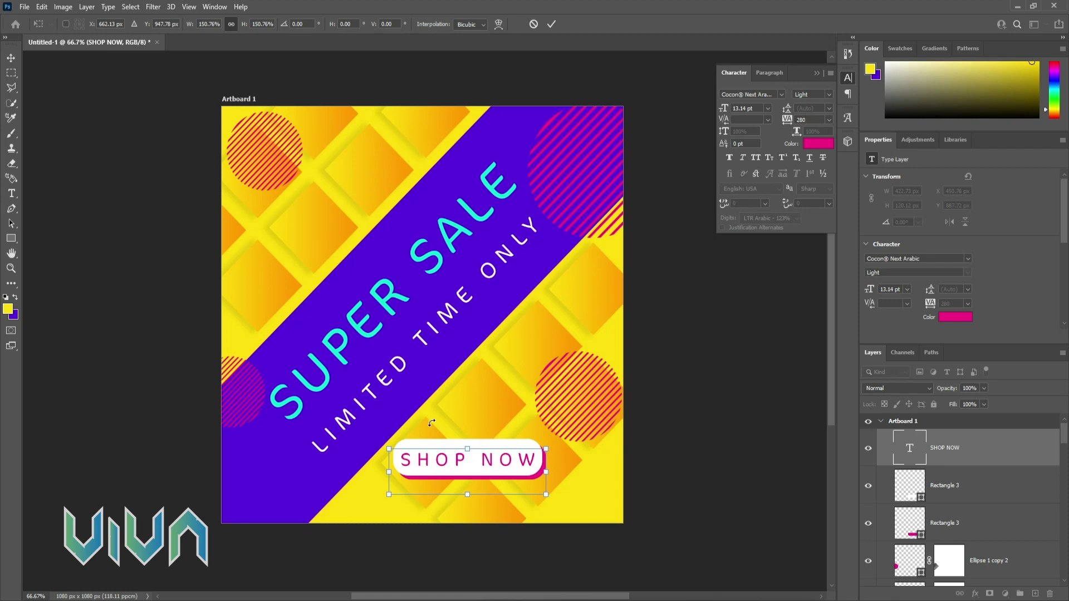
pyautogui.press('Return')
pyautogui.doubleClick(802, 120)
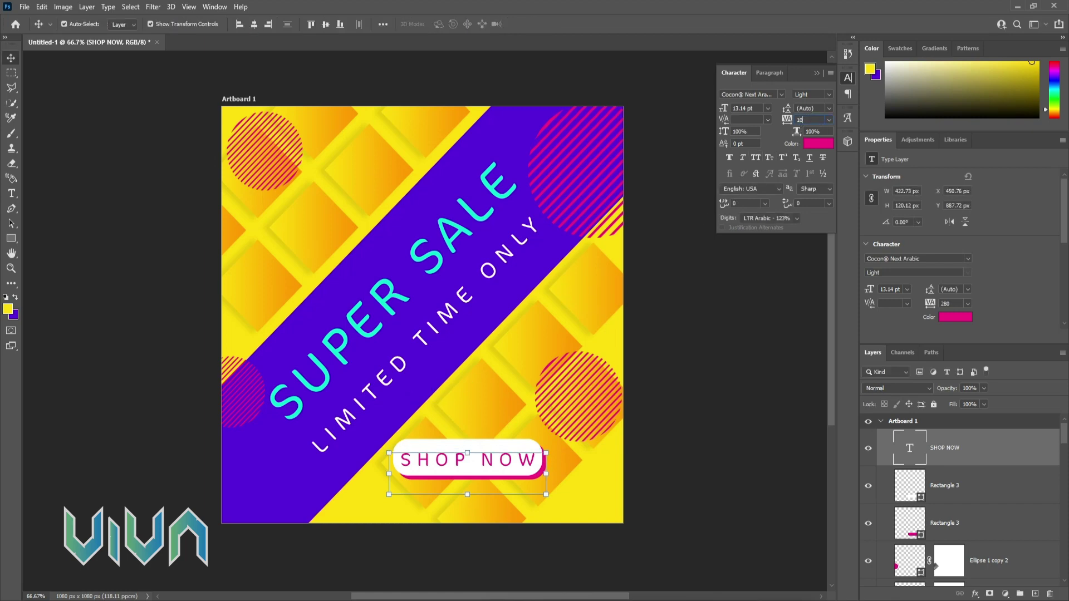
pyautogui.write('100')
pyautogui.press('Return')
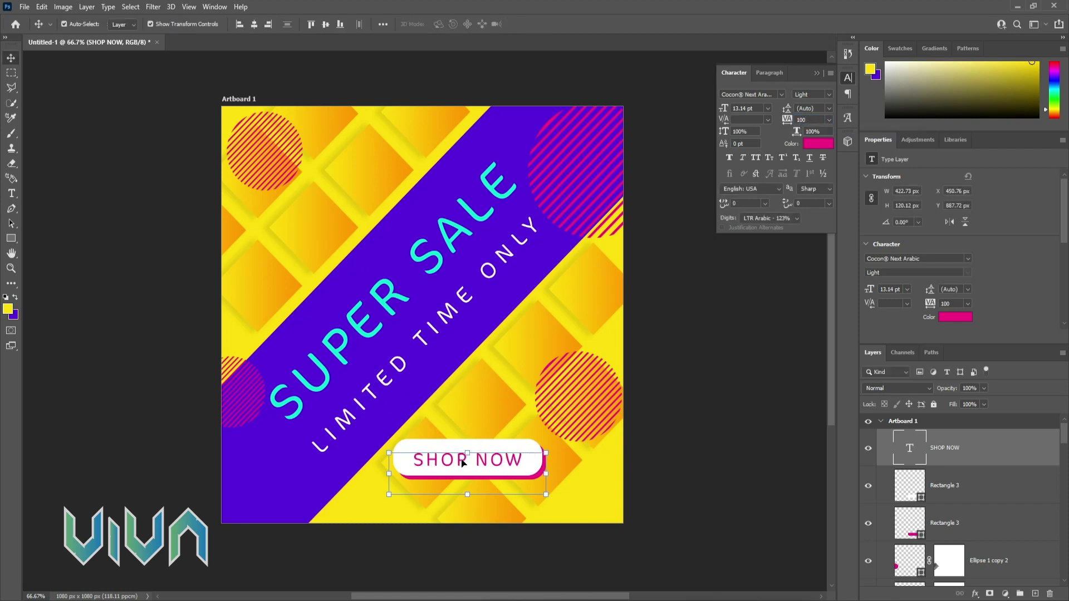
# Step: Nudge the SHOP NOW text about 7 px up and 7 px right to centre it on the white button
pyautogui.press('Up')
pyautogui.press('Up')
pyautogui.press('Up')
pyautogui.press('Up')
pyautogui.press('Up')
pyautogui.press('Up')
pyautogui.press('Up')
pyautogui.press('Right')
pyautogui.press('Right')
pyautogui.press('Right')
pyautogui.press('Right')
pyautogui.press('Right')
pyautogui.press('Right')
pyautogui.press('Right')
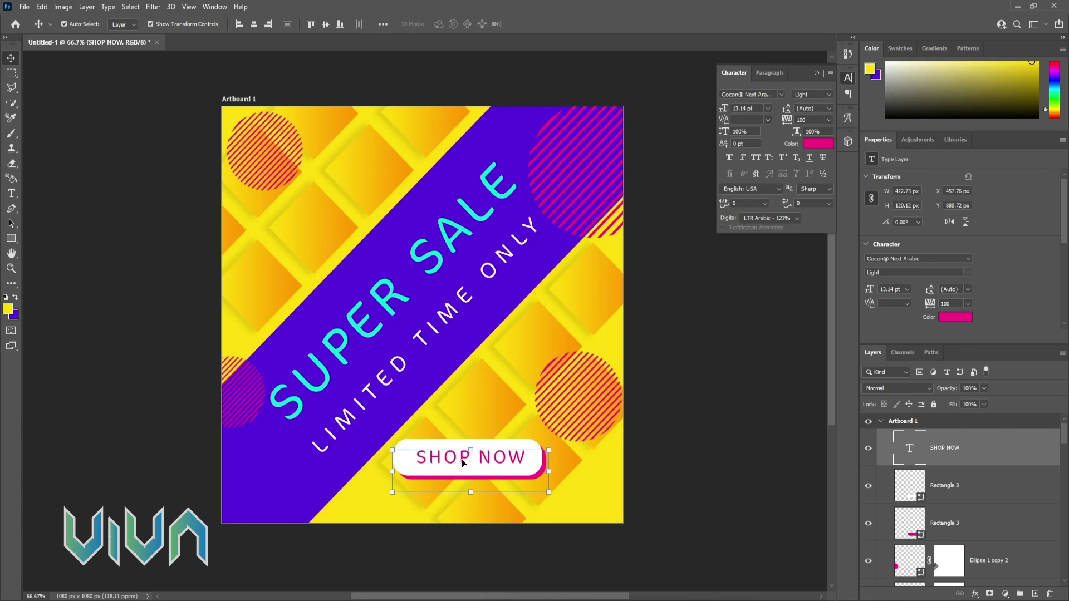
pyautogui.click(156, 306)
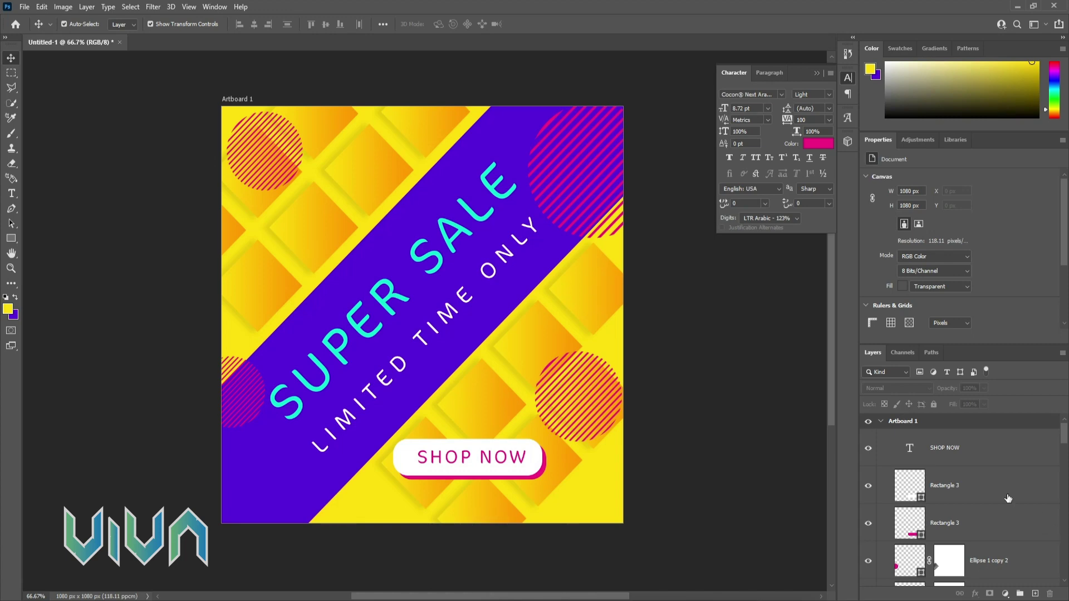
# Step: Select the SHOP NOW text with both rounded rectangles and scale them together to about 107.5% width and 85% height
pyautogui.click(971, 468)
pyautogui.keyDown('shift'); pyautogui.click(977, 523); pyautogui.keyUp('shift')
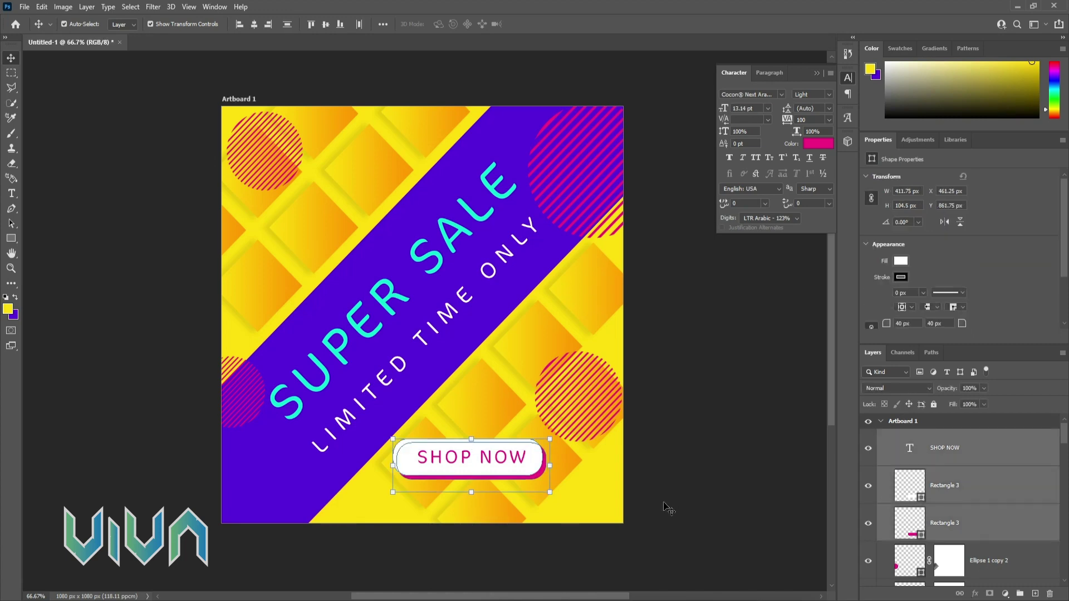
pyautogui.press('ctrl')
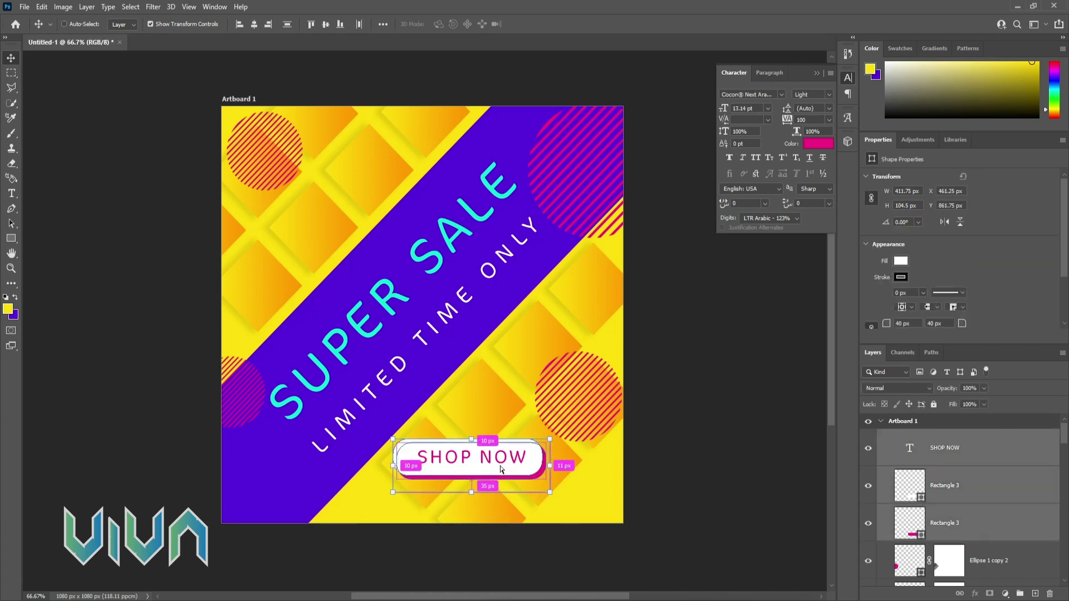
pyautogui.moveTo(500, 470); pyautogui.dragTo(548, 447)
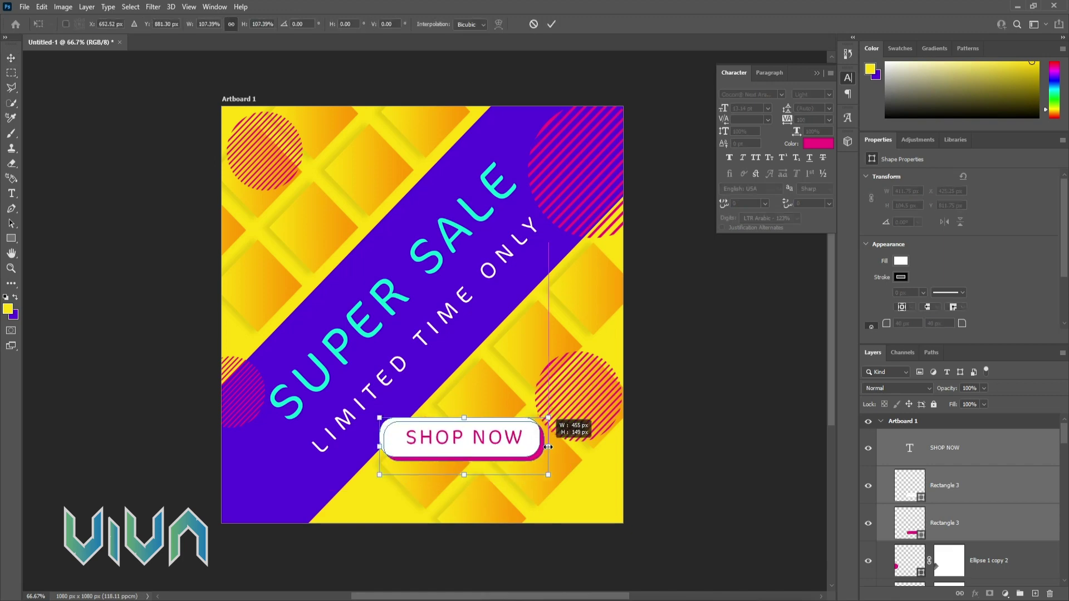
pyautogui.moveTo(464, 417); pyautogui.dragTo(465, 435)
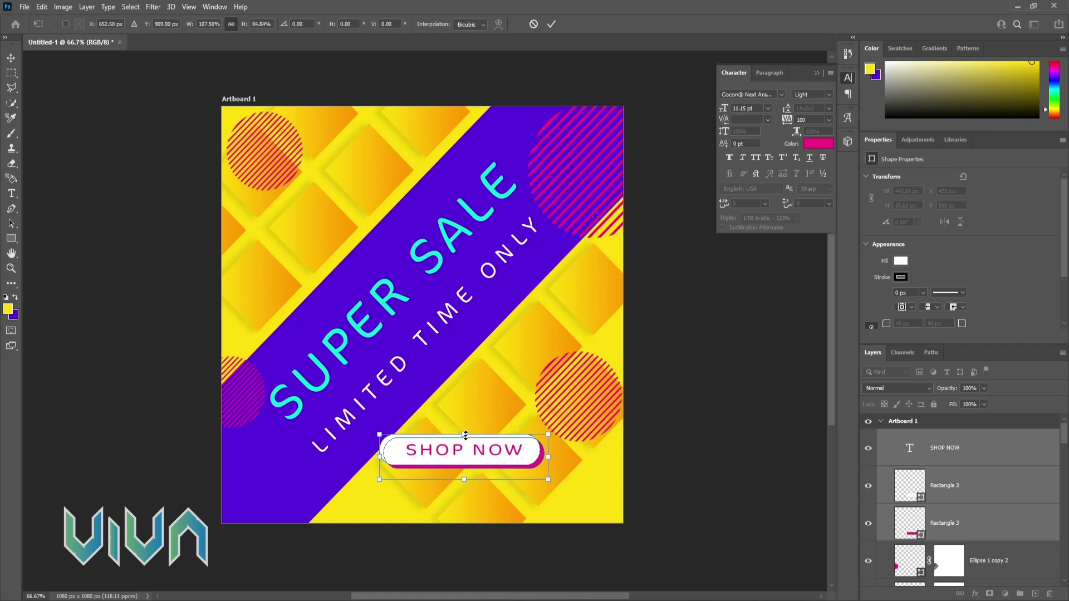
# Step: Nudge the whole SHOP NOW button about 25 px left and 9 px down, and apply the transform
pyautogui.press('Left')
pyautogui.press('Left')
pyautogui.press('Left')
pyautogui.press('Left')
pyautogui.press('Left')
pyautogui.press('Left')
pyautogui.press('Left')
pyautogui.press('Left')
pyautogui.press('Left')
pyautogui.press('Left')
pyautogui.press('Left')
pyautogui.press('Left')
pyautogui.press('Left')
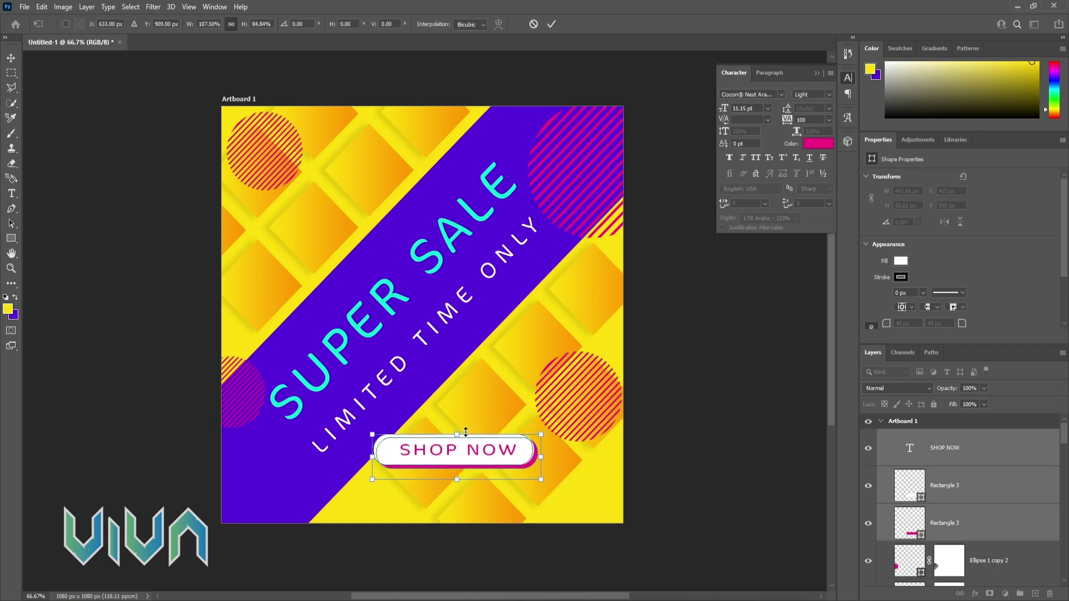
pyautogui.press('Left')
pyautogui.press('Left')
pyautogui.press('Down')
pyautogui.press('Down')
pyautogui.press('Down')
pyautogui.press('Down')
pyautogui.press('Left')
pyautogui.press('Left')
pyautogui.press('Down')
pyautogui.press('Down')
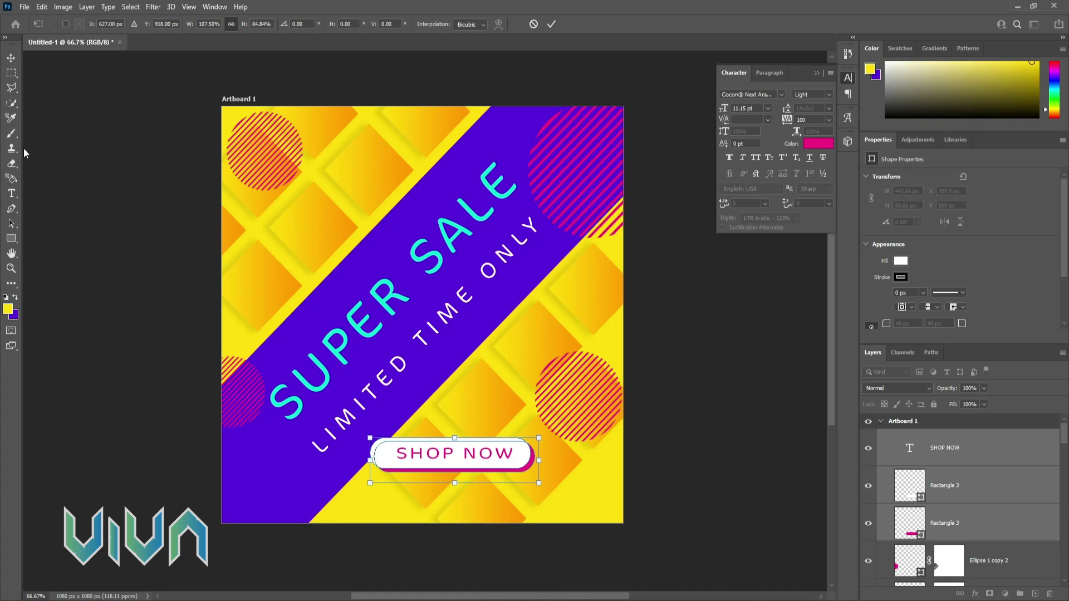
pyautogui.click(11, 59)
pyautogui.click(74, 138)
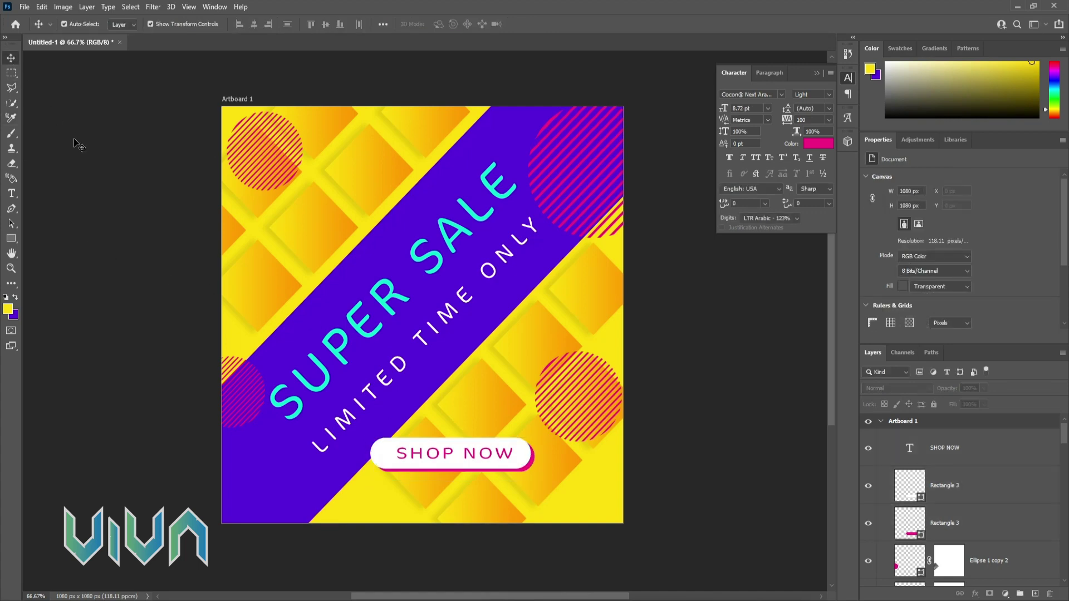